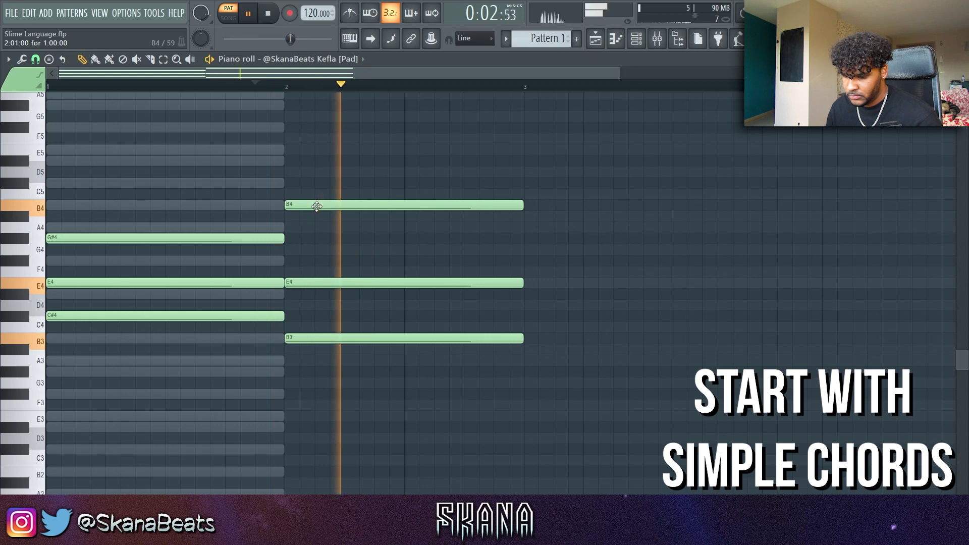
Lower the second chord's E4 note to D#4 and duplicate the two-chord progression into bars 3 and 4.
{"action": "left_click_drag", "start_coordinate": [307, 285], "coordinate": [309, 295]}
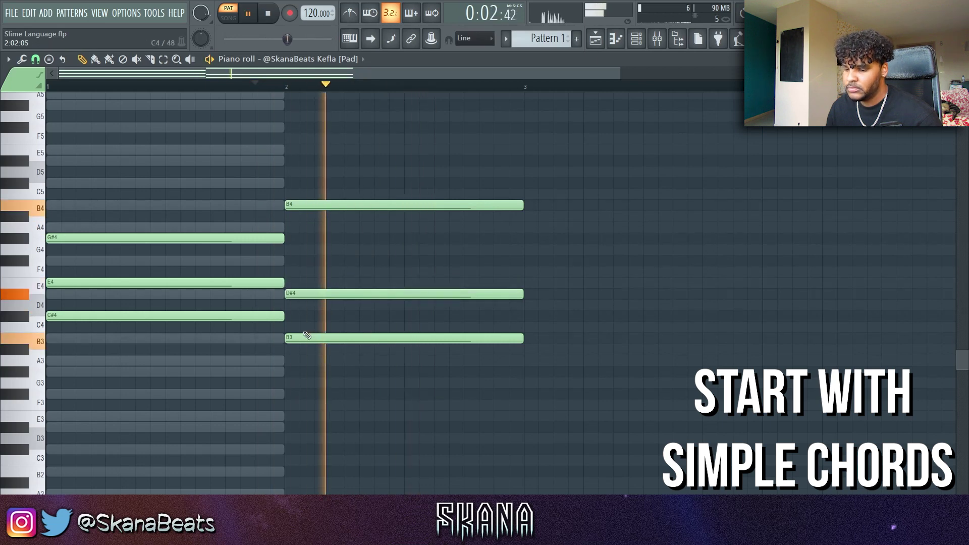
{"action": "key", "text": "ctrl+b"}
{"action": "scroll", "coordinate": [413, 299], "scroll_direction": "down", "scroll_amount": 2}
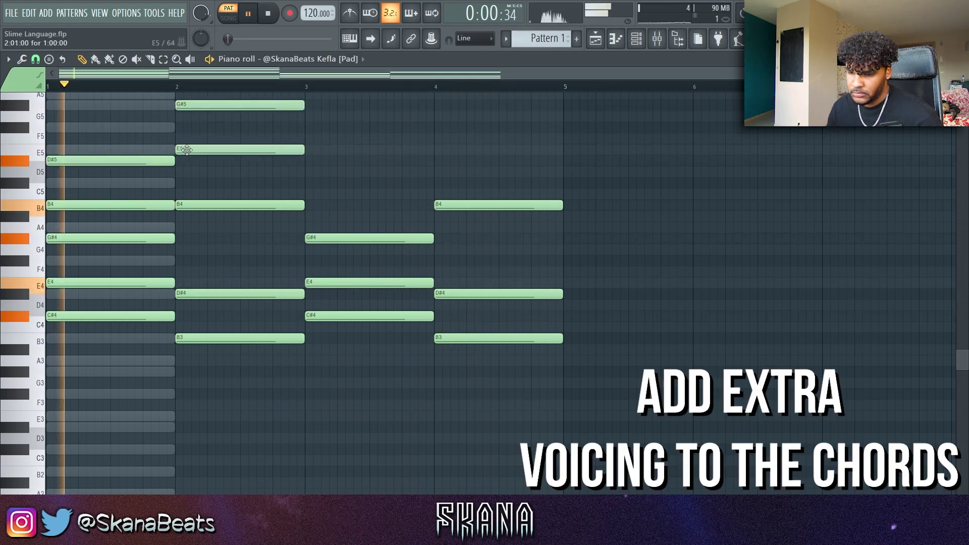
Duplicate the upper voicing notes of bars 1 and 2 into bars 3 and 4.
{"action": "scroll", "coordinate": [227, 195], "scroll_direction": "up", "scroll_amount": 2}
{"action": "left_click_drag", "start_coordinate": [231, 246], "coordinate": [97, 160]}
{"action": "key", "text": "ctrl+b"}
{"action": "key", "text": "ctrl+d"}
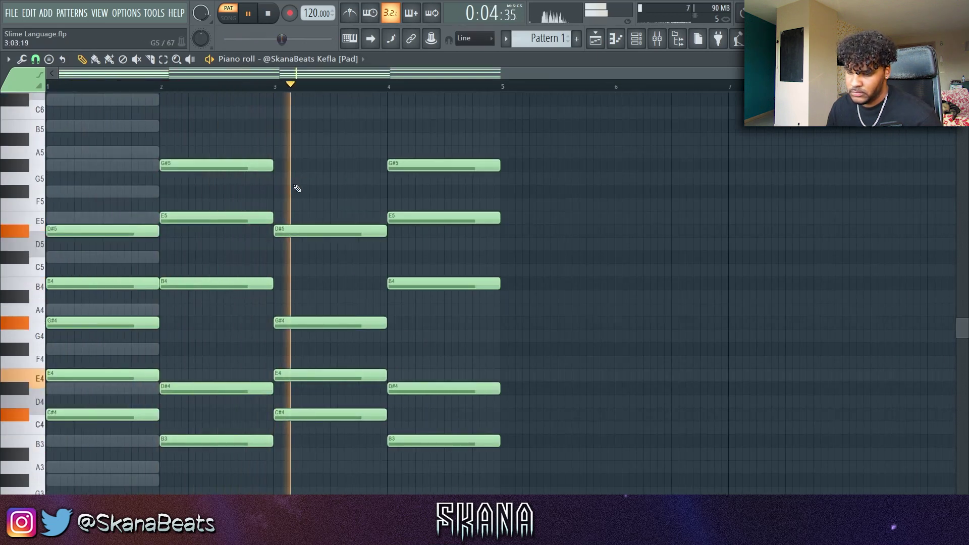
Delete the B4 note from the first bar's chord and clear the note selection.
{"action": "right_click", "coordinate": [112, 284]}
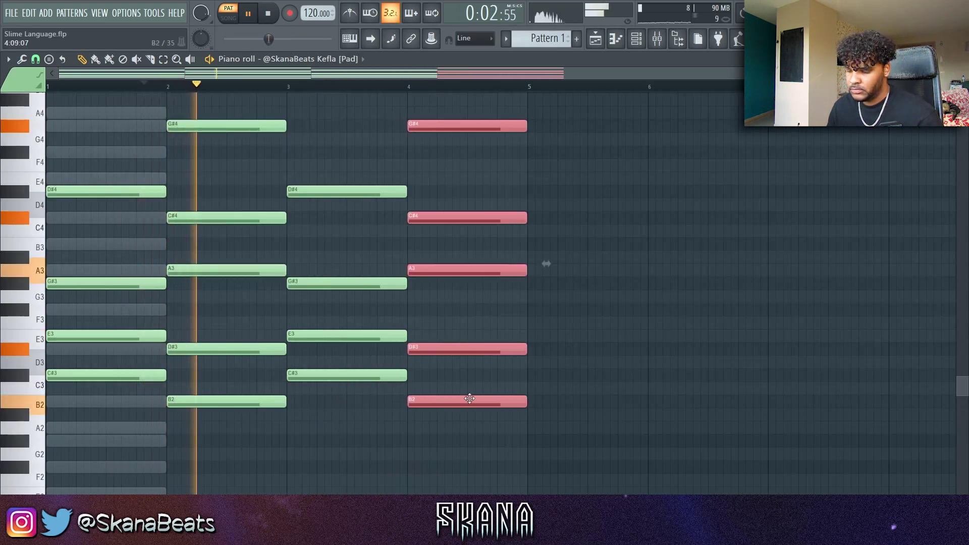
{"action": "key", "text": "ctrl+d"}
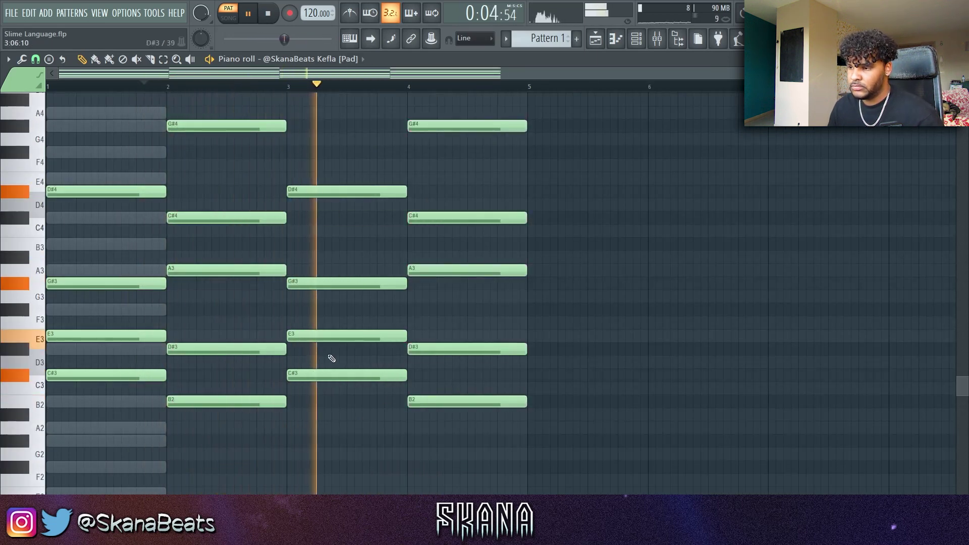
{"action": "scroll", "coordinate": [268, 328], "scroll_direction": "up", "scroll_amount": 1}
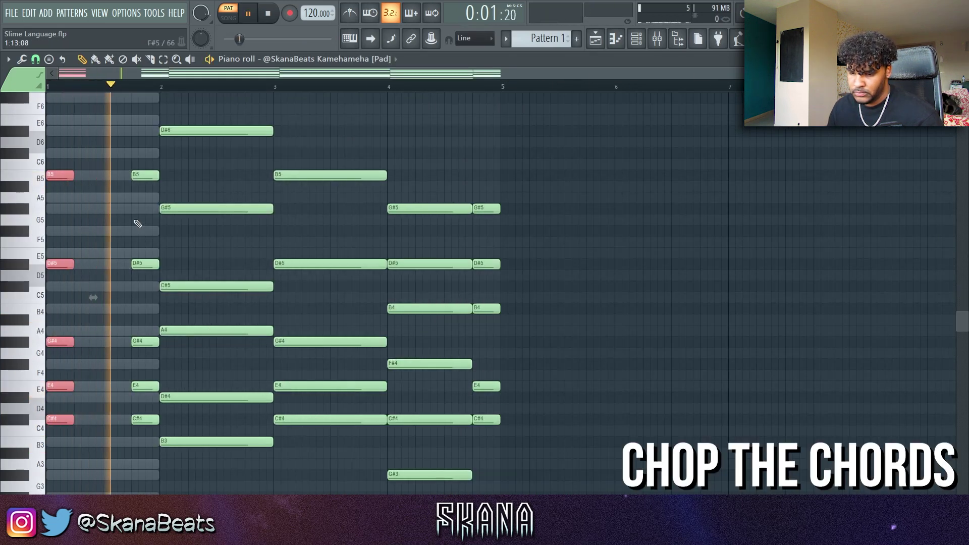
Move the short chord on beat 4 of bar 1 to beat 3 and reposition its top B5 note.
{"action": "key", "text": "space"}
{"action": "key", "text": "space"}
{"action": "left_click_drag", "start_coordinate": [147, 342], "coordinate": [119, 339]}
{"action": "scroll", "coordinate": [97, 306], "scroll_direction": "up", "scroll_amount": 3}
{"action": "key", "text": "space"}
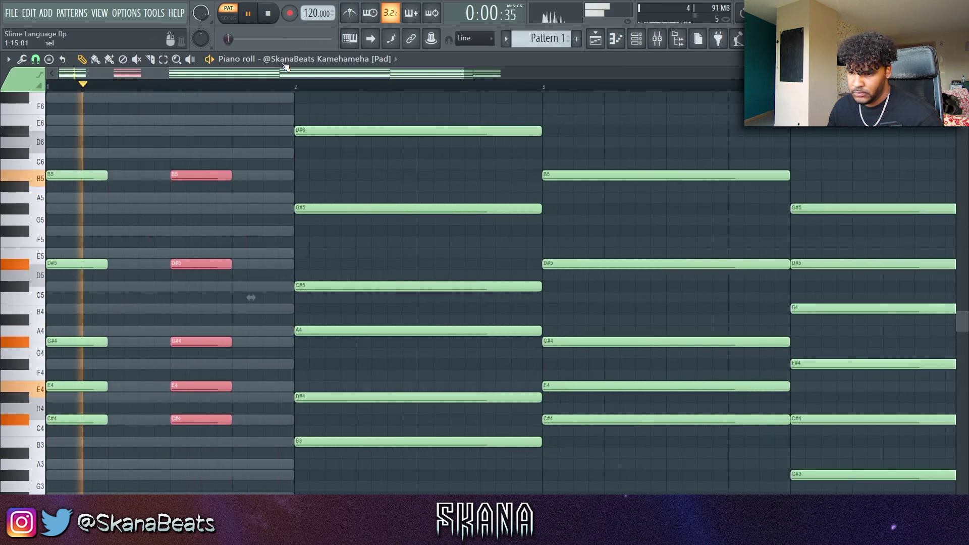
{"action": "mouse_move", "coordinate": [195, 174]}
{"action": "left_mouse_down"}
{"action": "mouse_move", "coordinate": [238, 175]}
{"action": "mouse_move", "coordinate": [190, 176]}
{"action": "left_mouse_up"}
{"action": "key", "text": "space"}
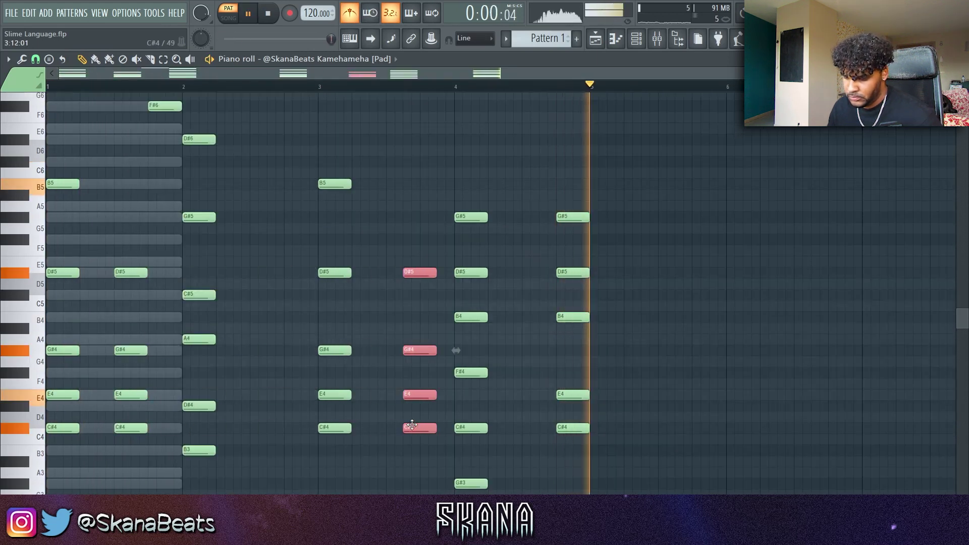
Place the short repeated chord in bar 3 on beat 3 and turn off the metronome.
{"action": "scroll", "coordinate": [361, 359], "scroll_direction": "up", "scroll_amount": 2}
{"action": "scroll", "coordinate": [361, 359], "scroll_direction": "down", "scroll_amount": 2}
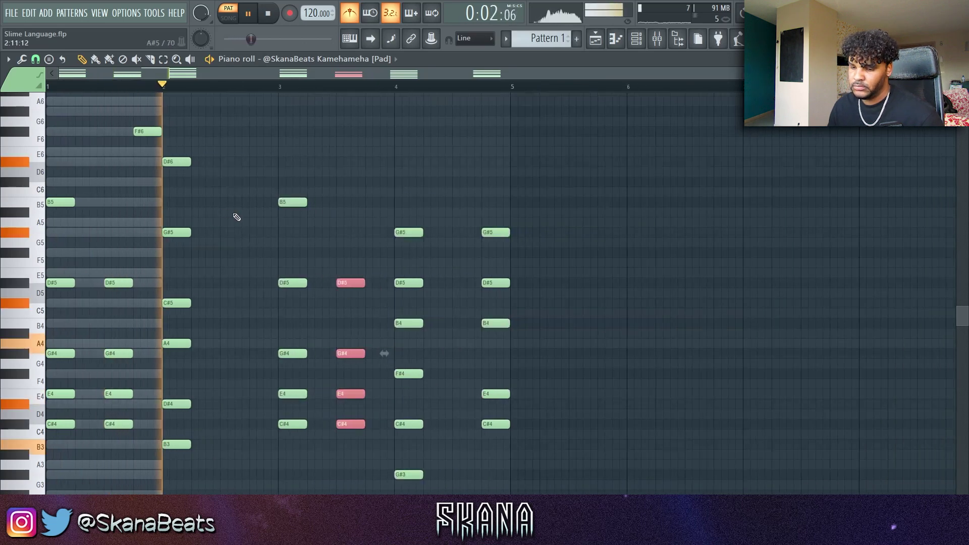
{"action": "left_click", "coordinate": [408, 152]}
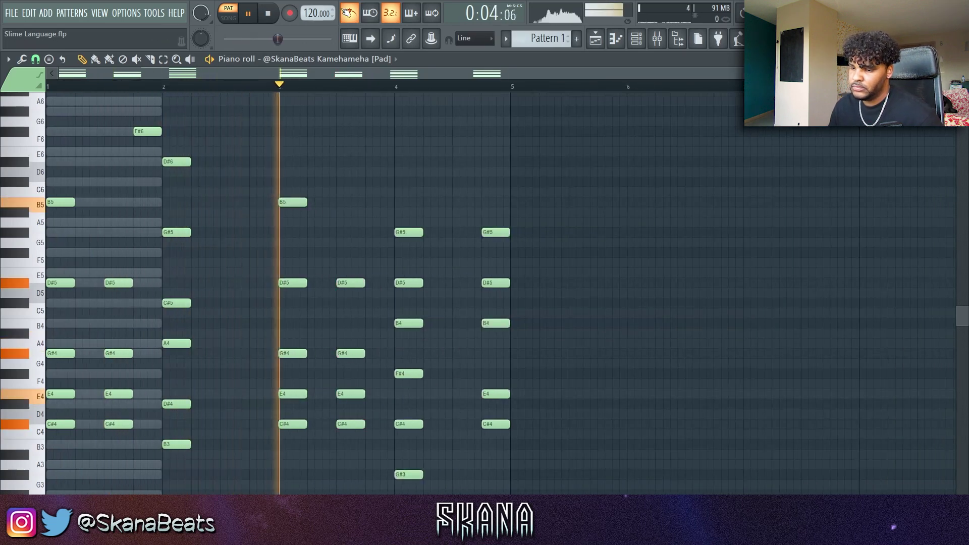
{"action": "scroll", "coordinate": [376, 152], "scroll_direction": "up", "scroll_amount": 1}
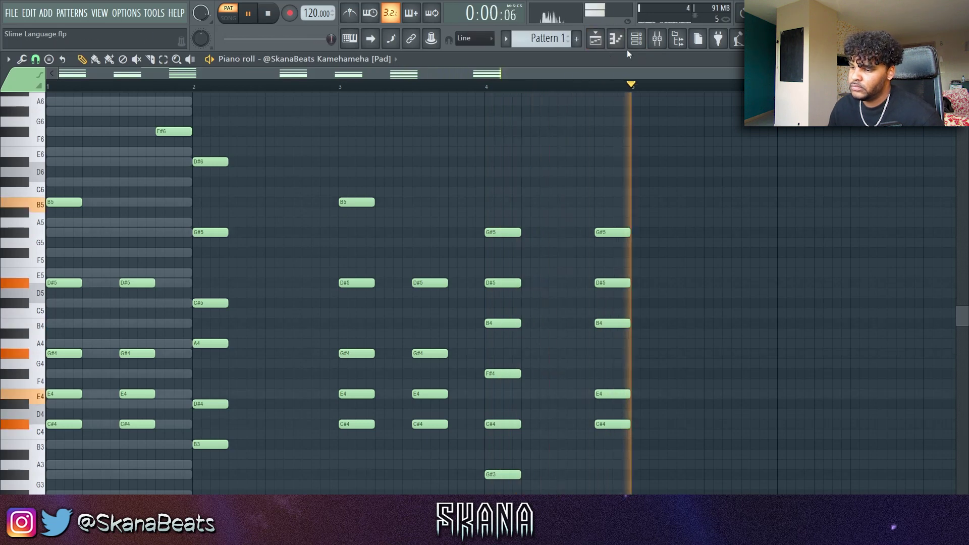
Show the channel rack and select the Analog Lab V channel for layering the chords.
{"action": "left_click", "coordinate": [636, 38]}
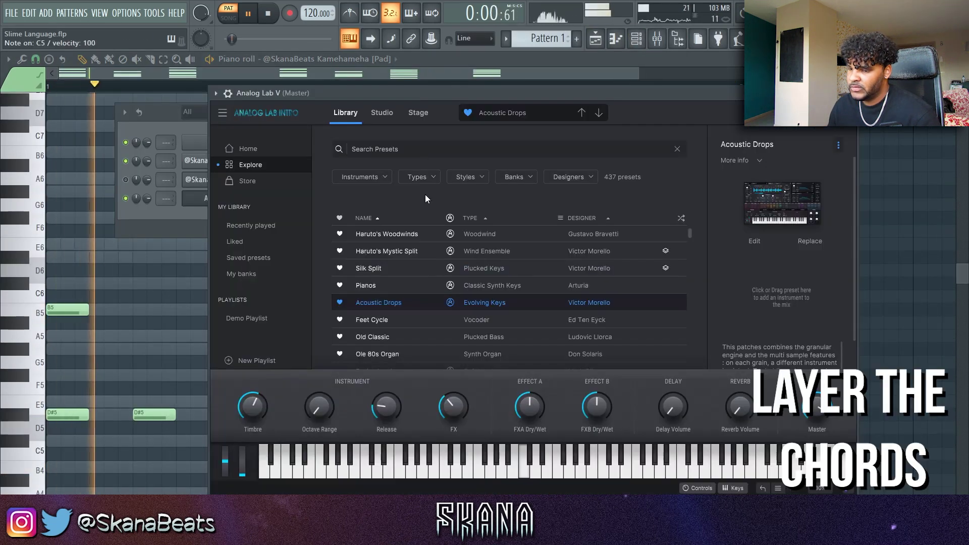
{"action": "left_click", "coordinate": [190, 228]}
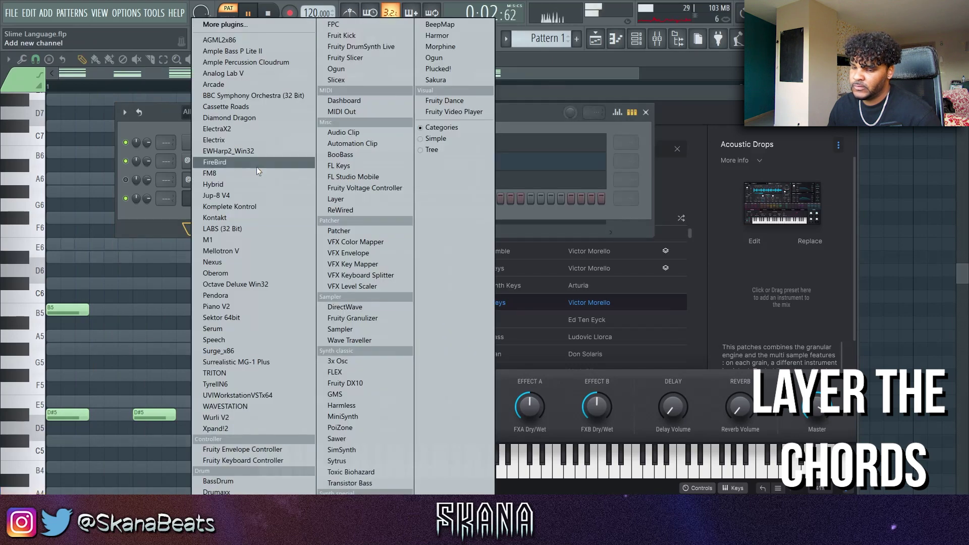
{"action": "left_click", "coordinate": [160, 235]}
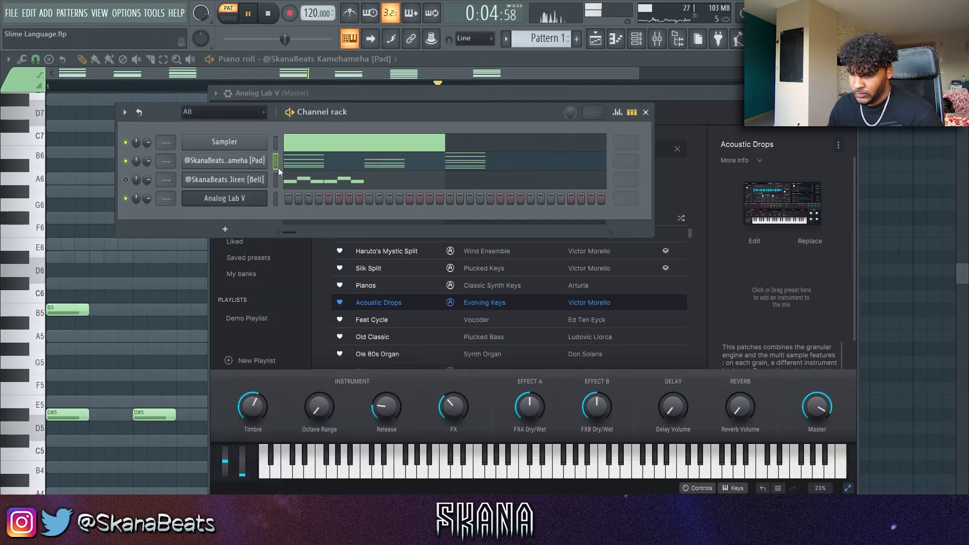
{"action": "left_click", "coordinate": [277, 198]}
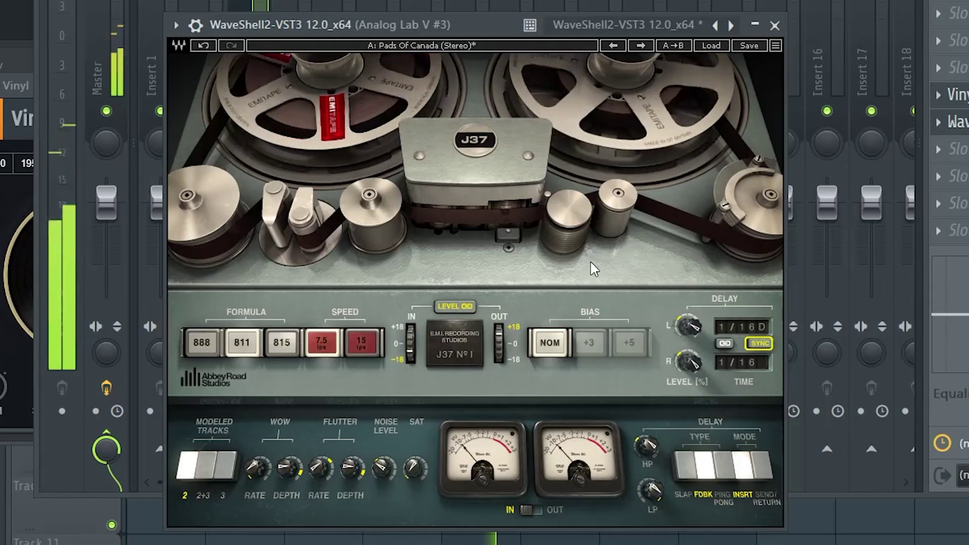
In the Analog Lab V #3 equalizer, lower the high cut to about 10 kHz and shift the low cut slightly lower.
{"action": "left_click", "coordinate": [958, 132]}
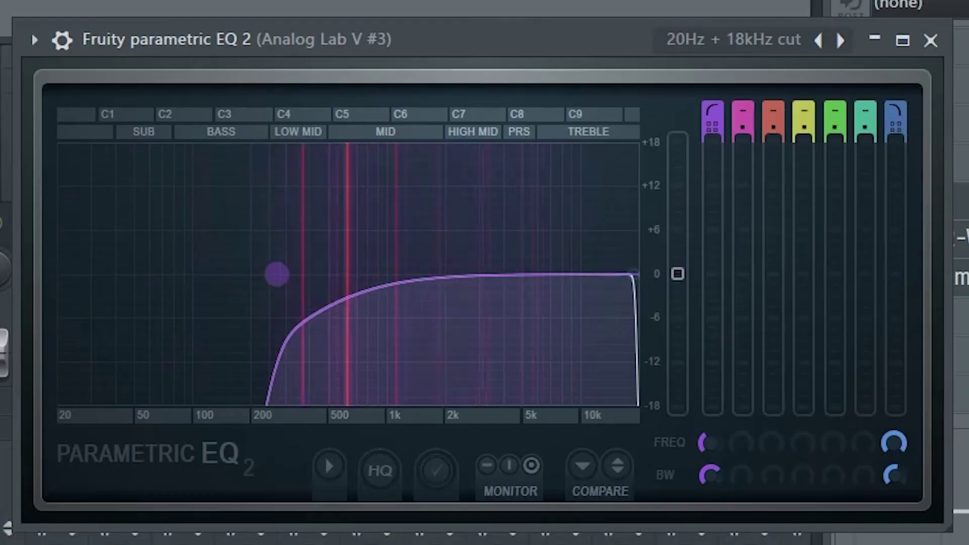
{"action": "left_click_drag", "start_coordinate": [636, 275], "coordinate": [580, 274]}
{"action": "left_click_drag", "start_coordinate": [292, 274], "coordinate": [281, 274]}
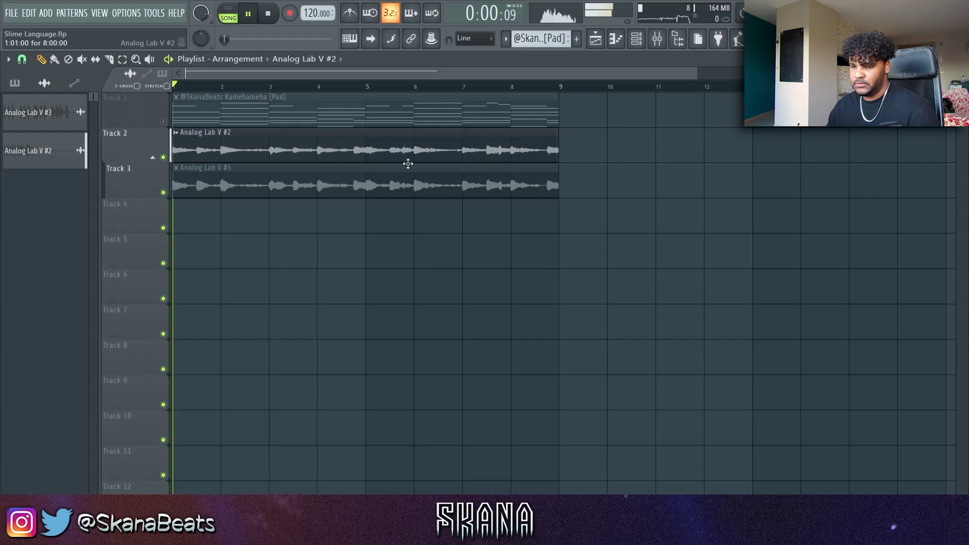
Play the arrangement and ungroup Track 3 from the track above.
{"action": "key", "text": "space"}
{"action": "right_click", "coordinate": [144, 188]}
{"action": "left_click", "coordinate": [193, 282]}
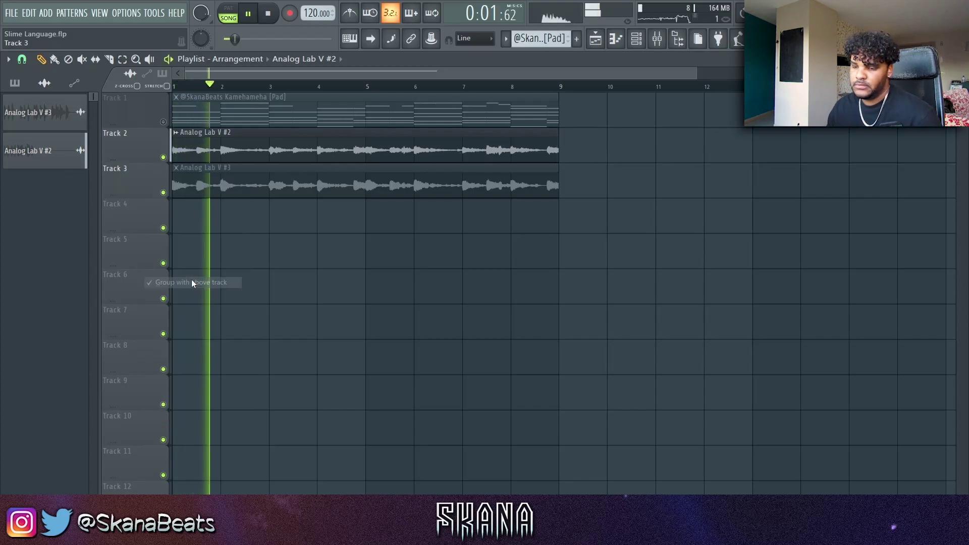
Delete Seventh Heaven from the Analog Lab V #3 mixer track's effects and open its Fruity parametric EQ 2.
{"action": "left_click", "coordinate": [657, 39]}
{"action": "left_click", "coordinate": [658, 39]}
{"action": "right_click", "coordinate": [244, 189]}
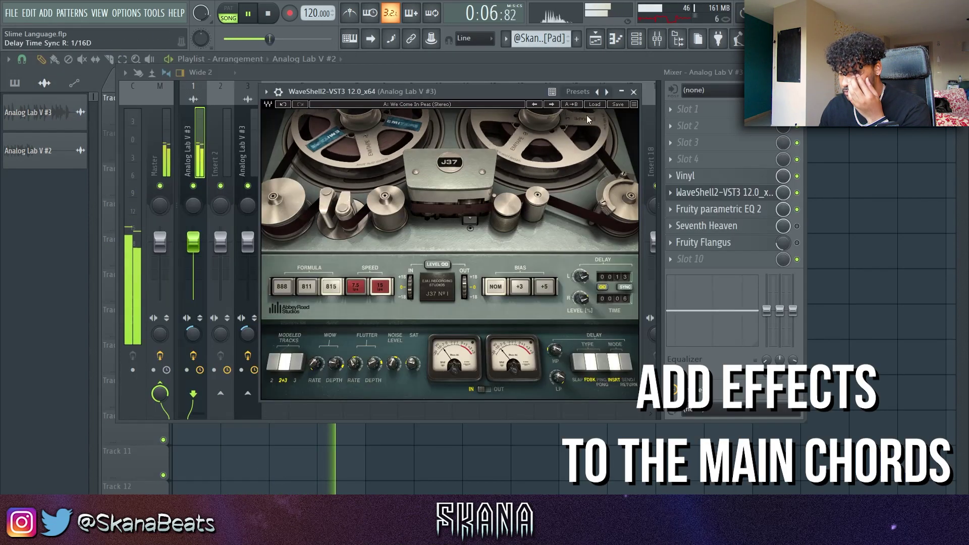
{"action": "key", "text": "Escape"}
{"action": "left_click", "coordinate": [671, 226]}
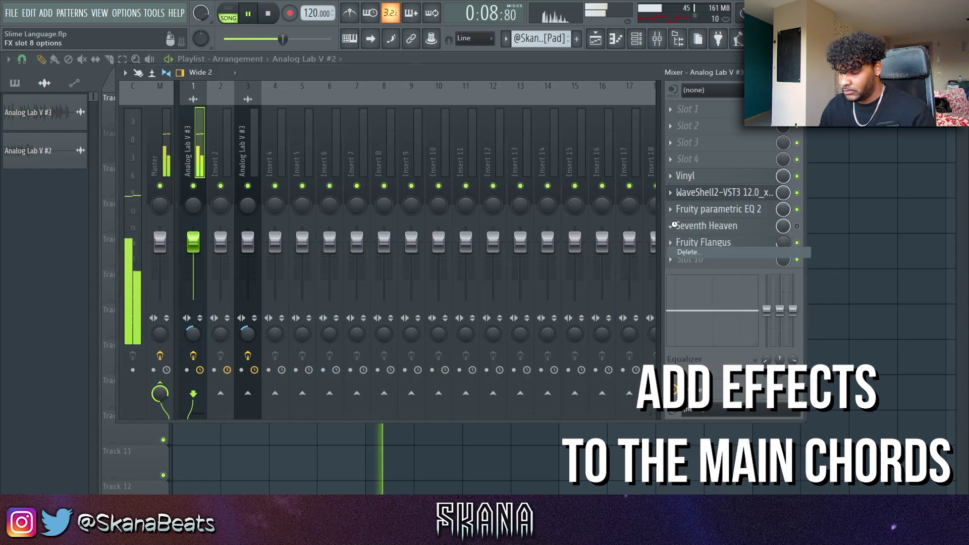
{"action": "left_click", "coordinate": [687, 253]}
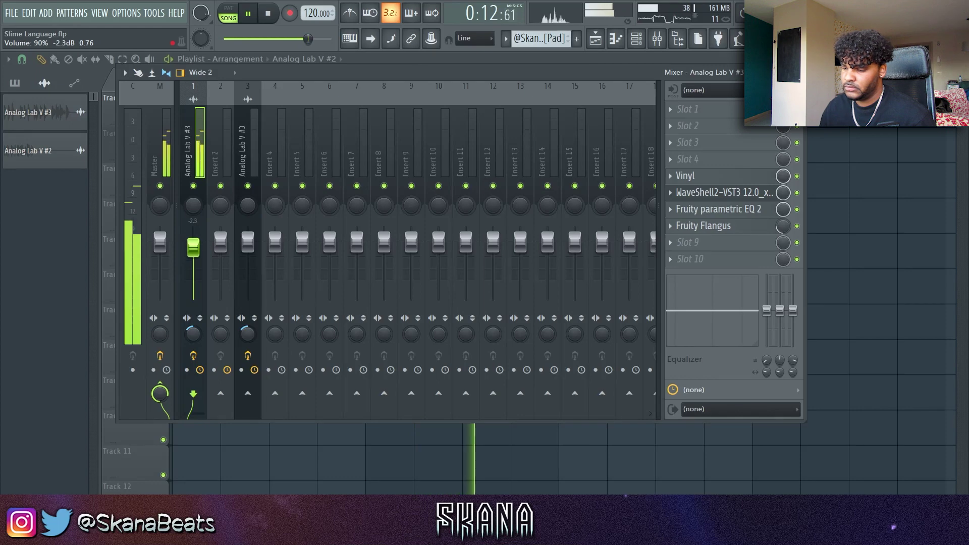
{"action": "left_click", "coordinate": [702, 209]}
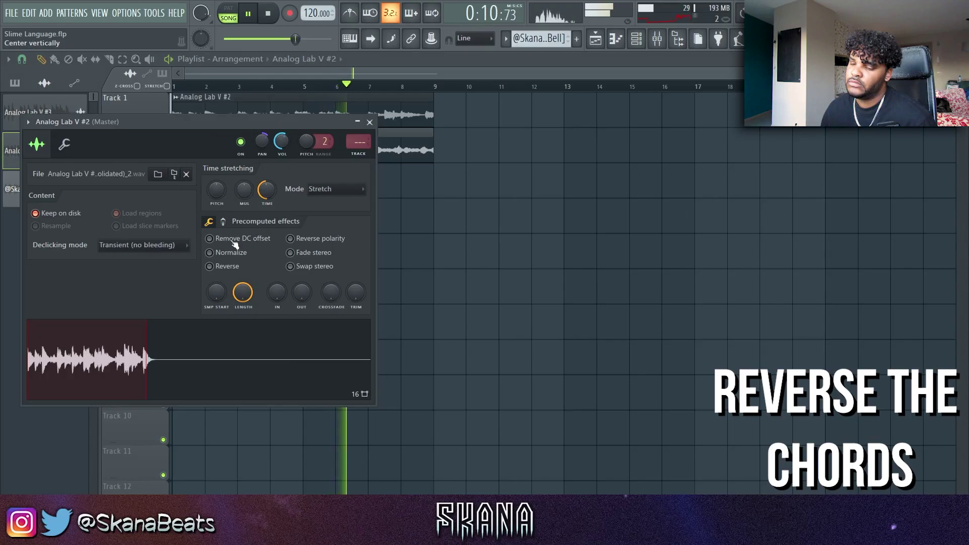
Reverse the Analog Lab V #2 audio clip and close its channel settings.
{"action": "left_click", "coordinate": [227, 266]}
{"action": "left_click", "coordinate": [369, 122]}
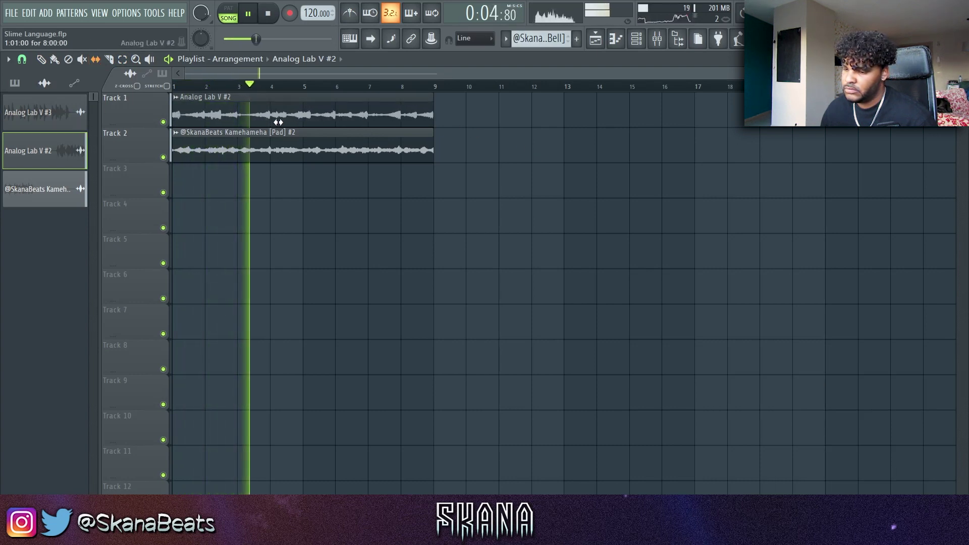
Arrange two-bar slices of the Analog Lab V #2 clip across bars 1 to 8 on Track 1 and move the Kamehameha pad clip to Track 2.
{"action": "scroll", "coordinate": [491, 126], "scroll_direction": "up", "scroll_amount": 5}
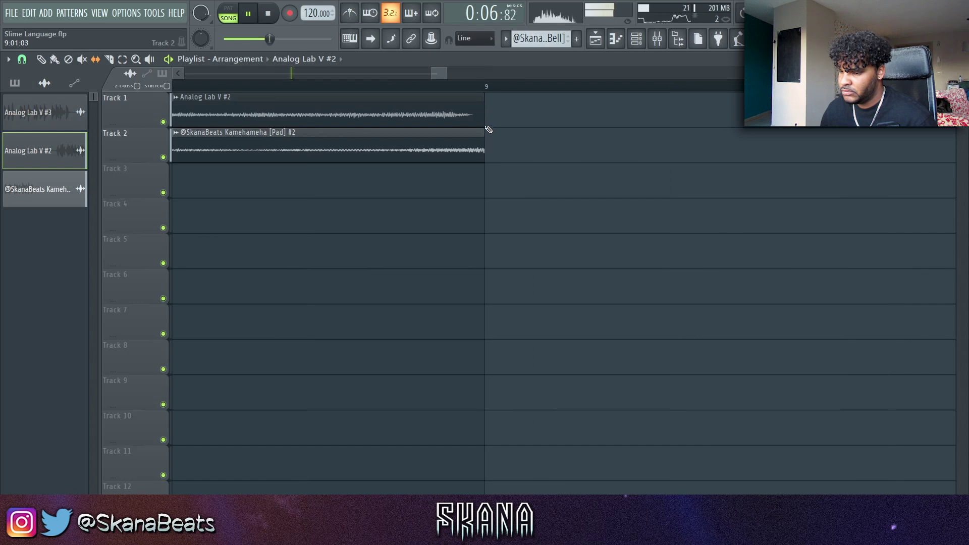
{"action": "scroll", "coordinate": [462, 115], "scroll_direction": "up", "scroll_amount": 3}
{"action": "scroll", "coordinate": [303, 106], "scroll_direction": "down", "scroll_amount": 1}
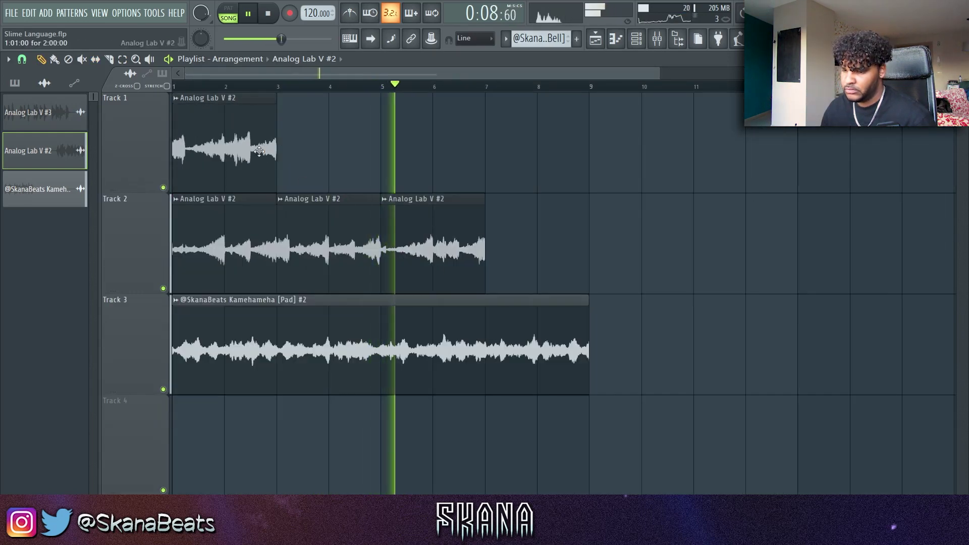
{"action": "left_click_drag", "start_coordinate": [225, 147], "coordinate": [257, 158]}
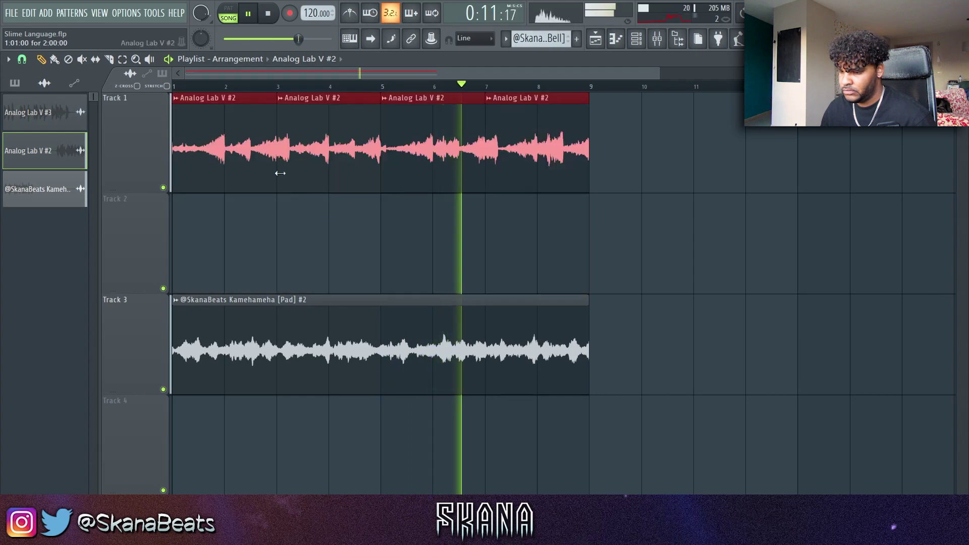
{"action": "left_click_drag", "start_coordinate": [352, 354], "coordinate": [341, 232]}
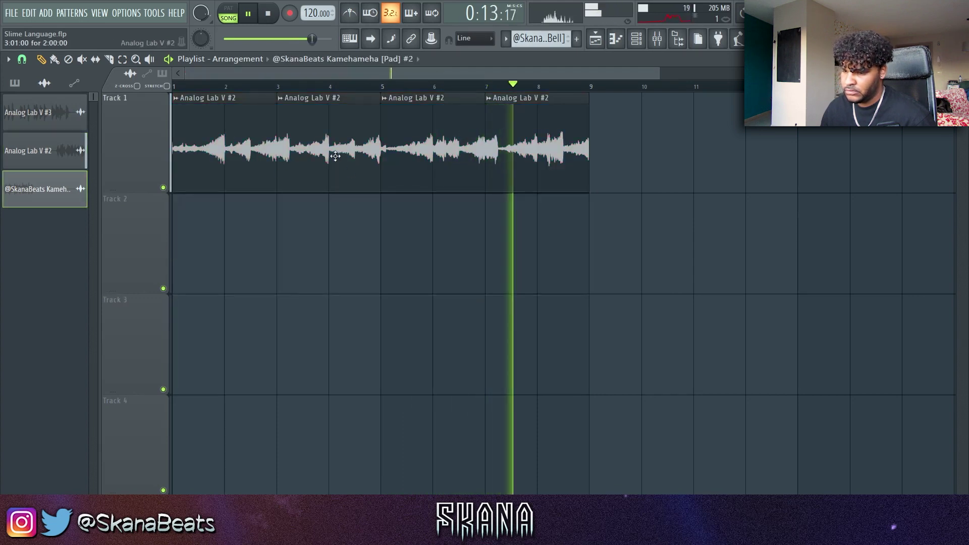
Set the reversed Analog Lab V #2 clip's channel volume to 45% while the arrangement plays.
{"action": "double_click", "coordinate": [343, 181]}
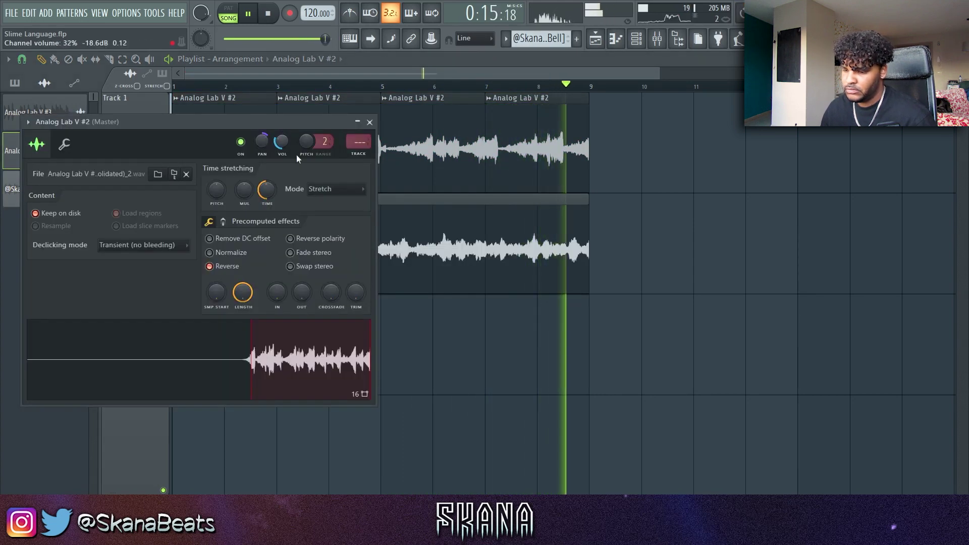
{"action": "key", "text": "Escape"}
{"action": "double_click", "coordinate": [221, 138]}
{"action": "key", "text": "Escape"}
{"action": "double_click", "coordinate": [272, 155]}
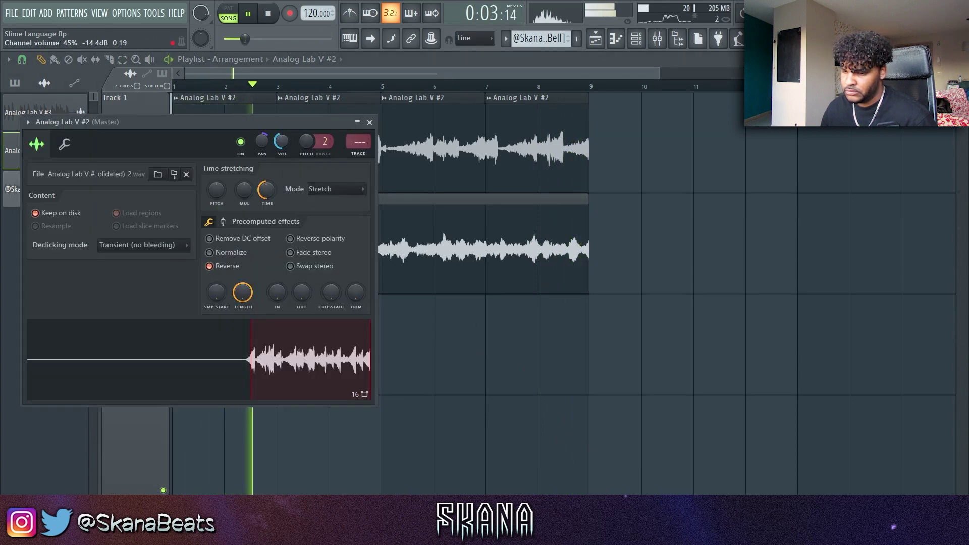
{"action": "key", "text": "space"}
{"action": "key", "text": "Escape"}
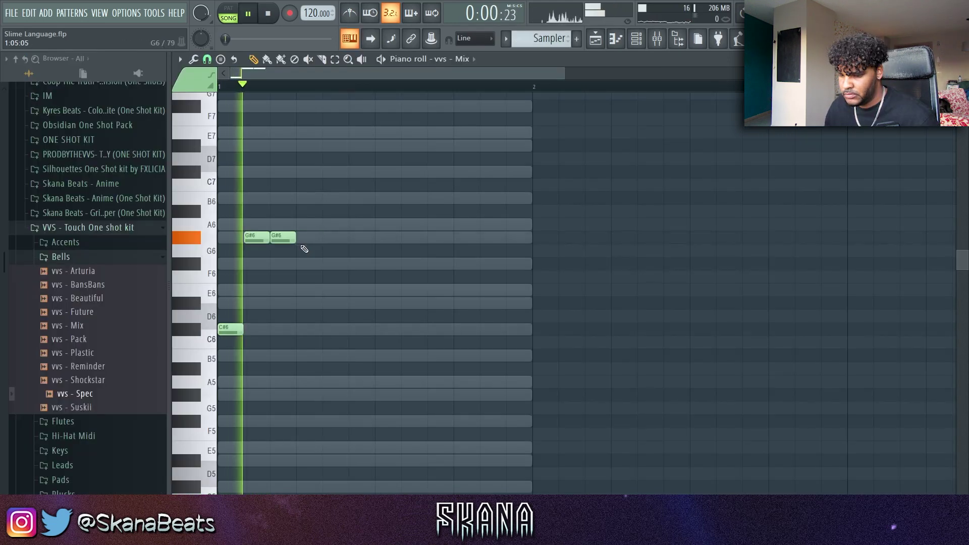
Shift the second F#6 slide note in bar 1 of the vvs - Mix melody earlier, aligned with the second B6 note.
{"action": "key", "text": "space"}
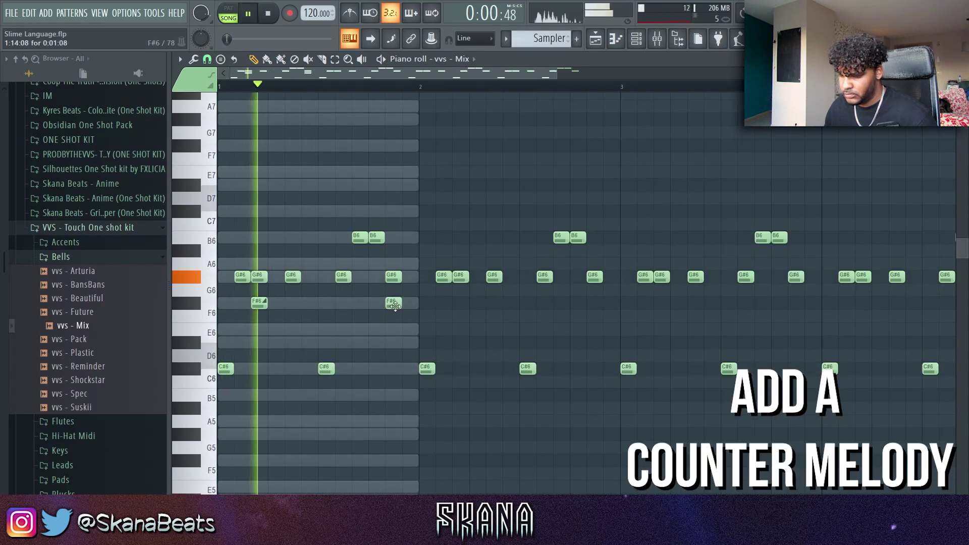
{"action": "left_click_drag", "start_coordinate": [393, 305], "coordinate": [374, 306]}
{"action": "key", "text": "space"}
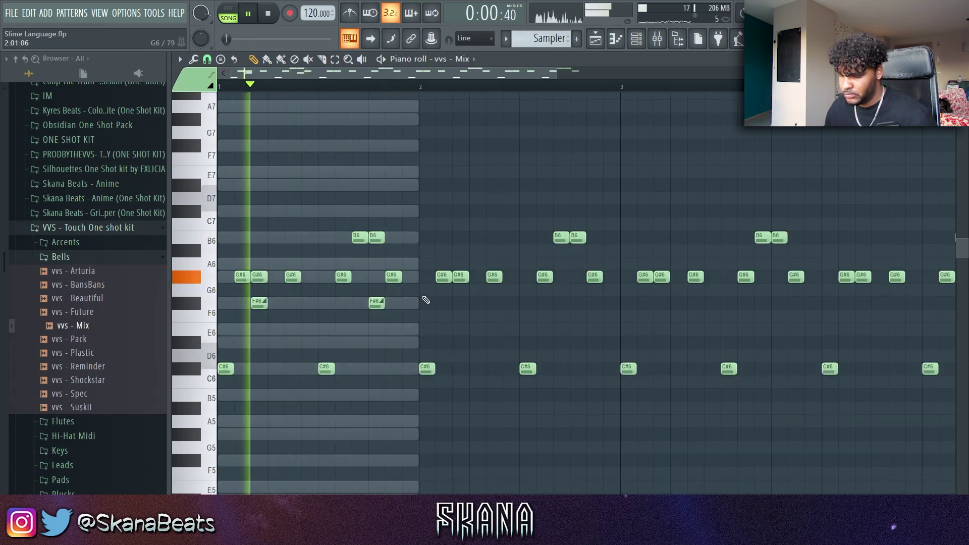
Duplicate the two F#6 slide notes from bar 1 into bar 2.
{"action": "scroll", "coordinate": [374, 305], "scroll_direction": "down", "scroll_amount": 2}
{"action": "scroll", "coordinate": [375, 306], "scroll_direction": "down", "scroll_amount": 2}
{"action": "left_click_drag", "start_coordinate": [336, 258], "coordinate": [244, 274]}
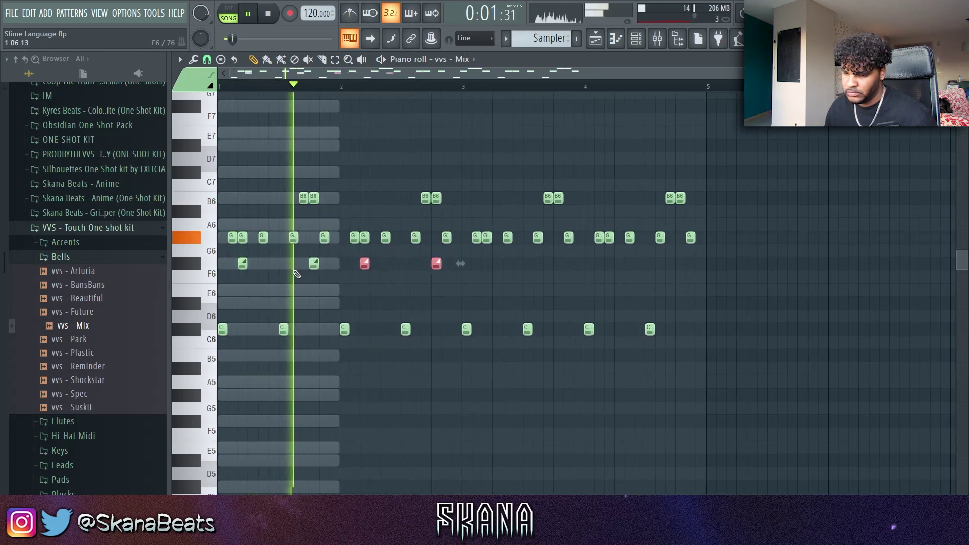
Delete the second B6 note in bar 1 and extend the first B6 over its space.
{"action": "key", "text": "space"}
{"action": "scroll", "coordinate": [314, 266], "scroll_direction": "up", "scroll_amount": 2}
{"action": "scroll", "coordinate": [314, 266], "scroll_direction": "up", "scroll_amount": 1}
{"action": "key", "text": "space"}
{"action": "right_click", "coordinate": [347, 198]}
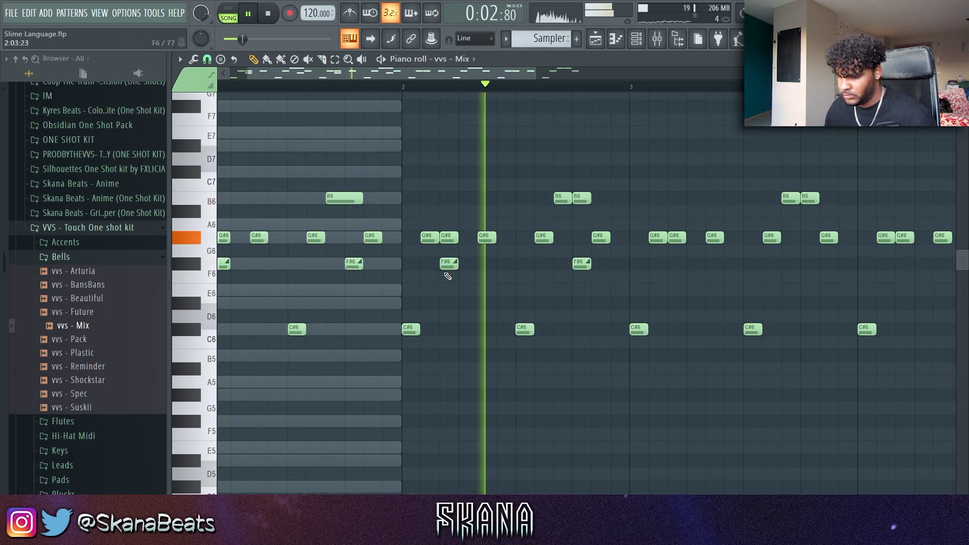
Place the low G#5 note at the start of bar 4 and select the region from bar 5 onward.
{"action": "scroll", "coordinate": [515, 259], "scroll_direction": "down", "scroll_amount": 3}
{"action": "left_click_drag", "start_coordinate": [435, 408], "coordinate": [405, 408]}
{"action": "left_click_drag", "start_coordinate": [798, 167], "coordinate": [463, 426]}
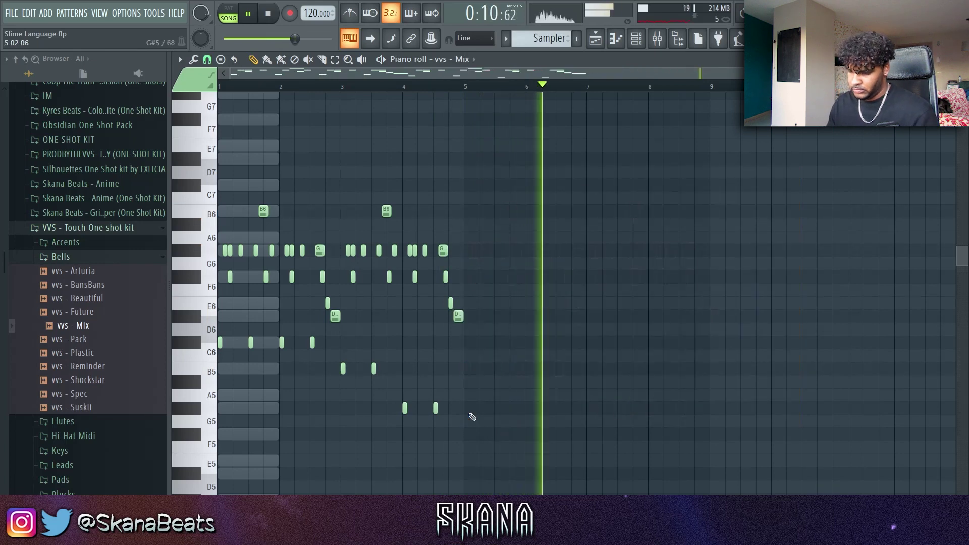
Duplicate the four-bar vvs - Mix bell melody into bars 5 to 8.
{"action": "key", "text": "ctrl+alt+z"}
{"action": "key", "text": "ctrl+alt+z"}
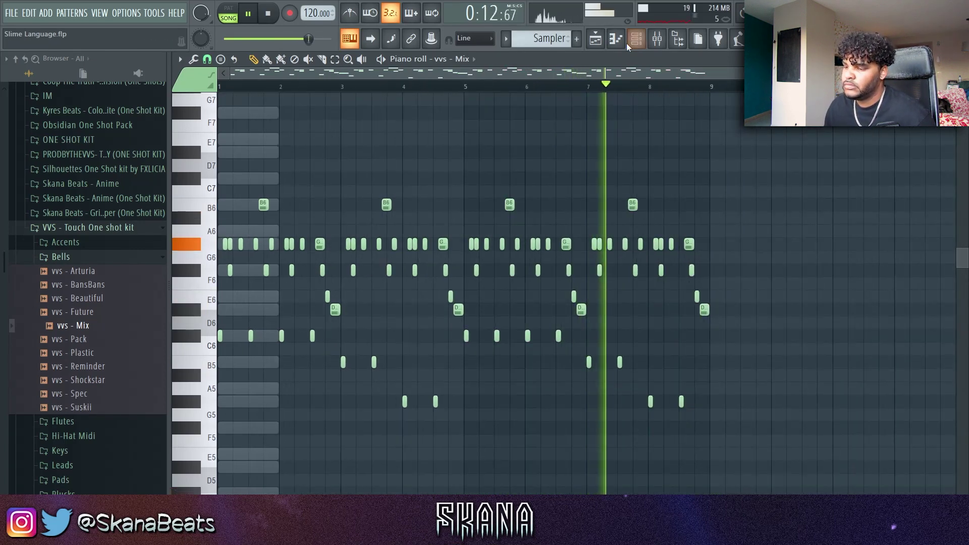
In Fruity Parametric EQ 2 on the vvs - Mix mixer track, cut the lows with band 1 at about 371 Hz and the highs with band 7.
{"action": "left_click", "coordinate": [657, 39]}
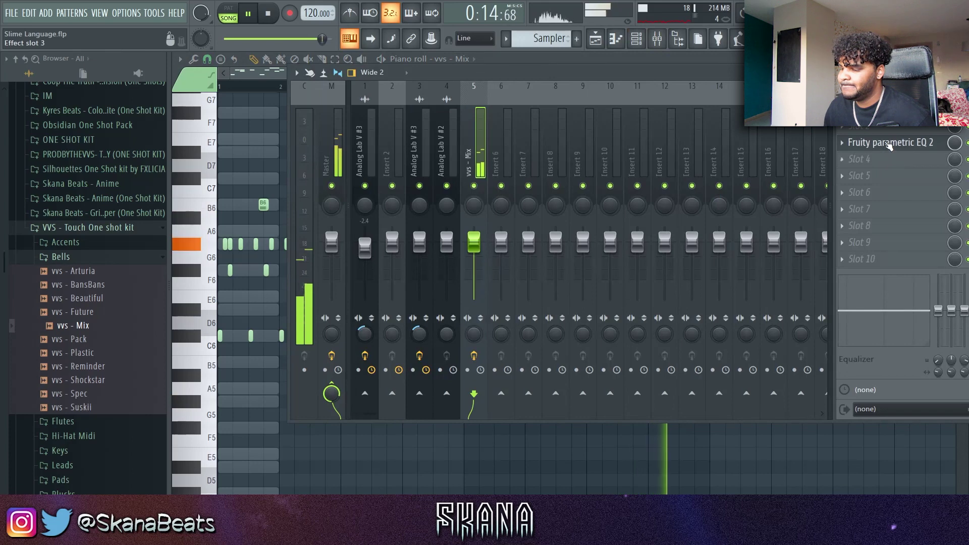
{"action": "left_click", "coordinate": [890, 144]}
{"action": "left_click_drag", "start_coordinate": [434, 358], "coordinate": [446, 358]}
{"action": "left_click_drag", "start_coordinate": [388, 303], "coordinate": [399, 356]}
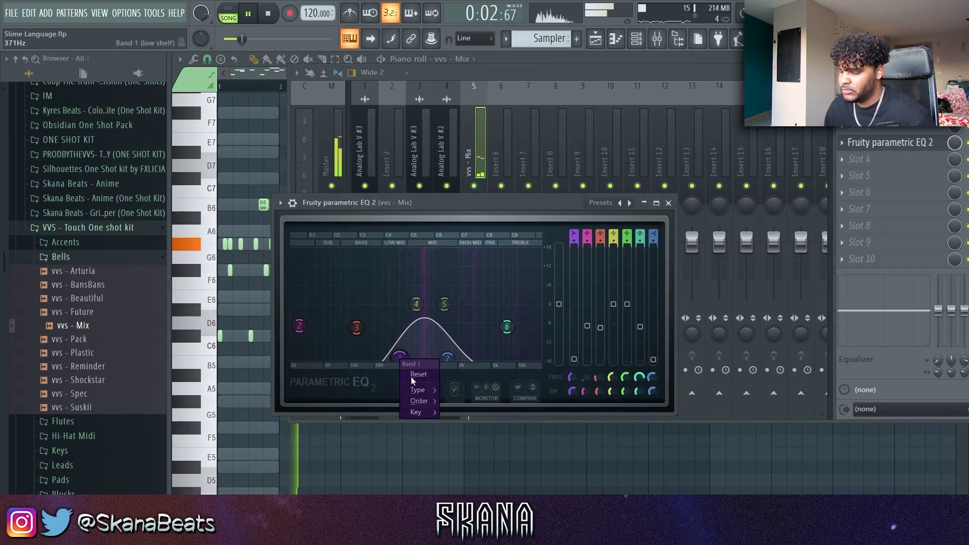
{"action": "left_click", "coordinate": [626, 203]}
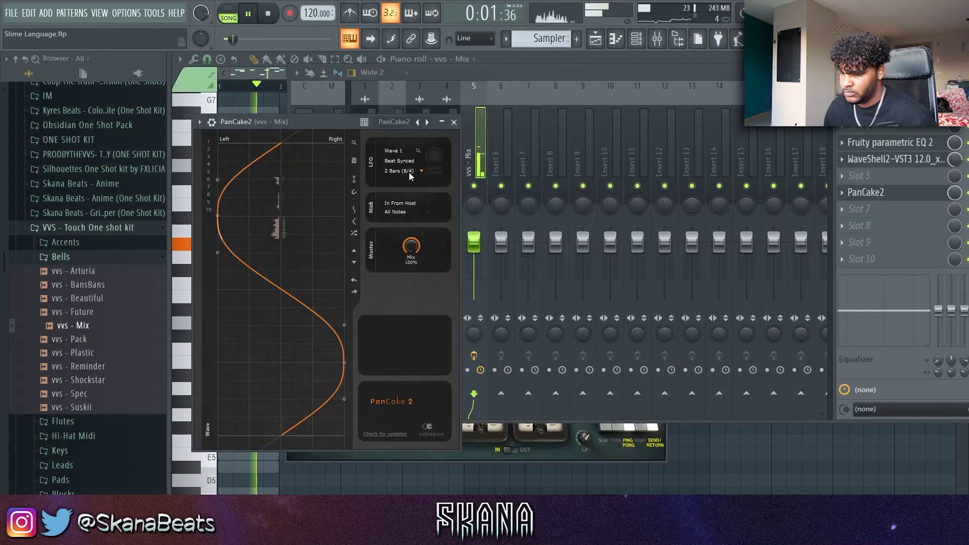
Set PanCake2 on the vvs - Mix track to a 1/8 rate and 39% mix, and set the track's stereo separation to 42% separated.
{"action": "left_click", "coordinate": [409, 172]}
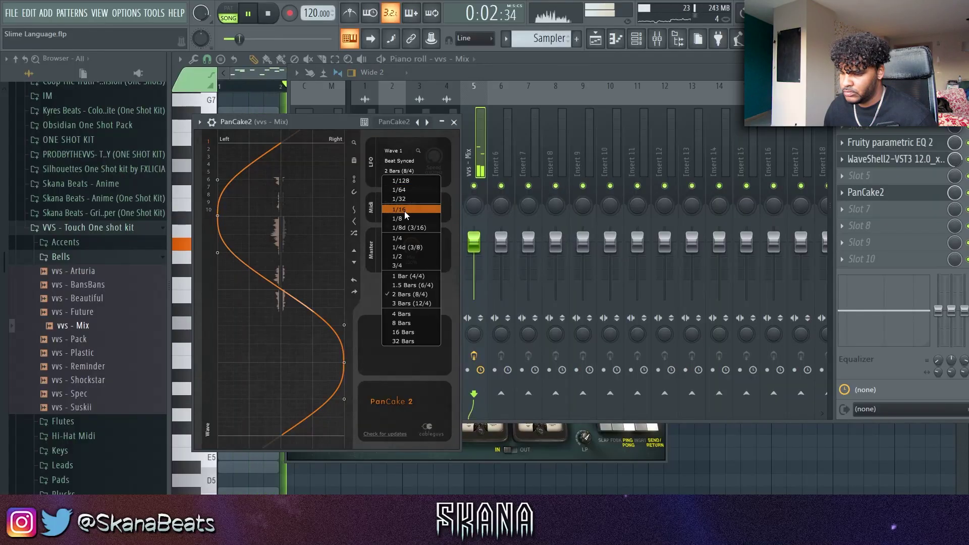
{"action": "left_click", "coordinate": [404, 207]}
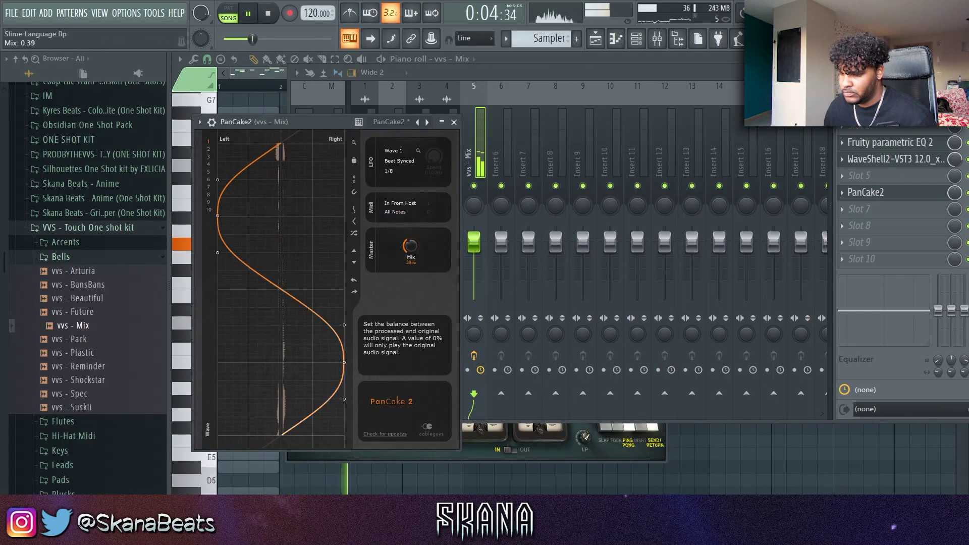
{"action": "left_click", "coordinate": [497, 252]}
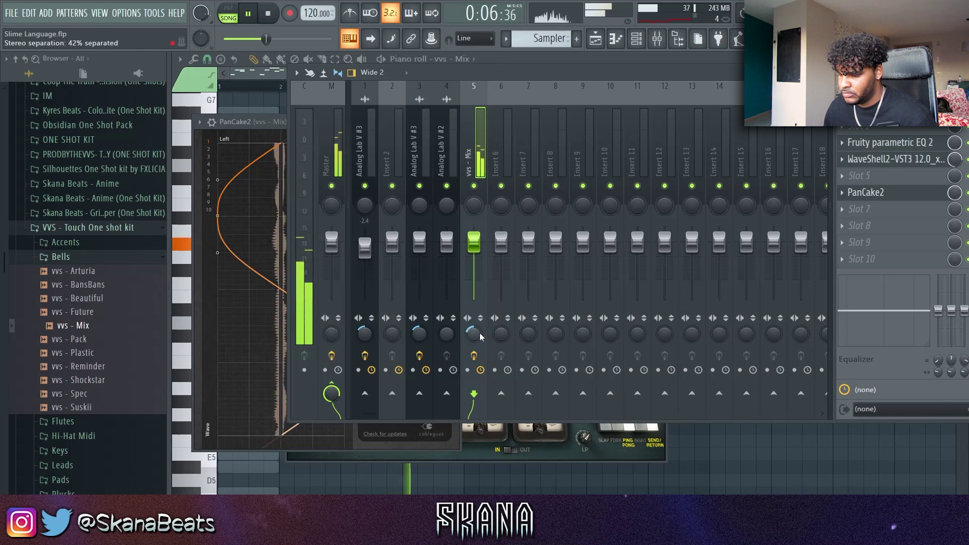
Check the WaveShell2 effect on the vvs - Mix track and open the options for effect slot 5.
{"action": "left_click", "coordinate": [904, 161]}
{"action": "left_click", "coordinate": [953, 161]}
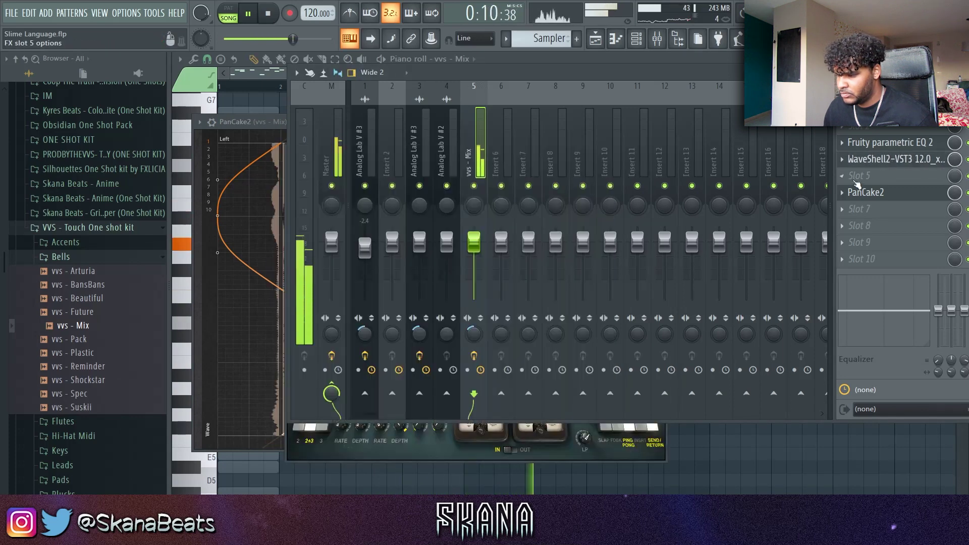
{"action": "left_click", "coordinate": [880, 148]}
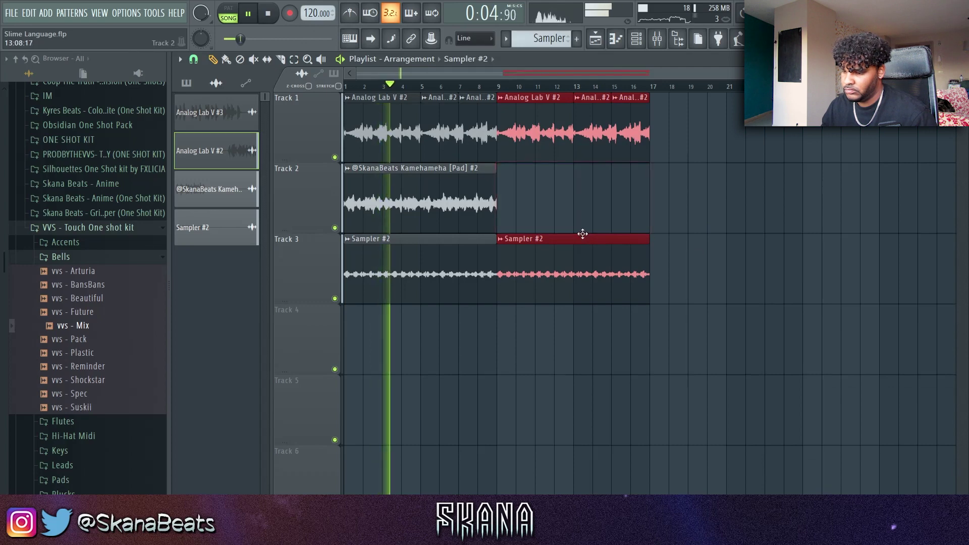
Fill bars 9 to 16 on Track 2 with a copy of the pad clip and remove the Sampler #2 copy from Track 3.
{"action": "right_click", "coordinate": [575, 248]}
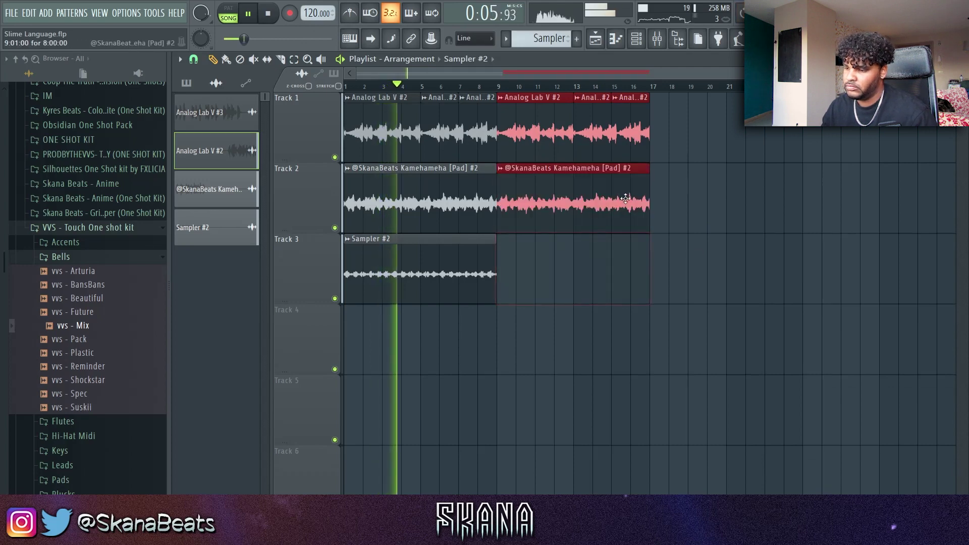
{"action": "right_click", "coordinate": [547, 297]}
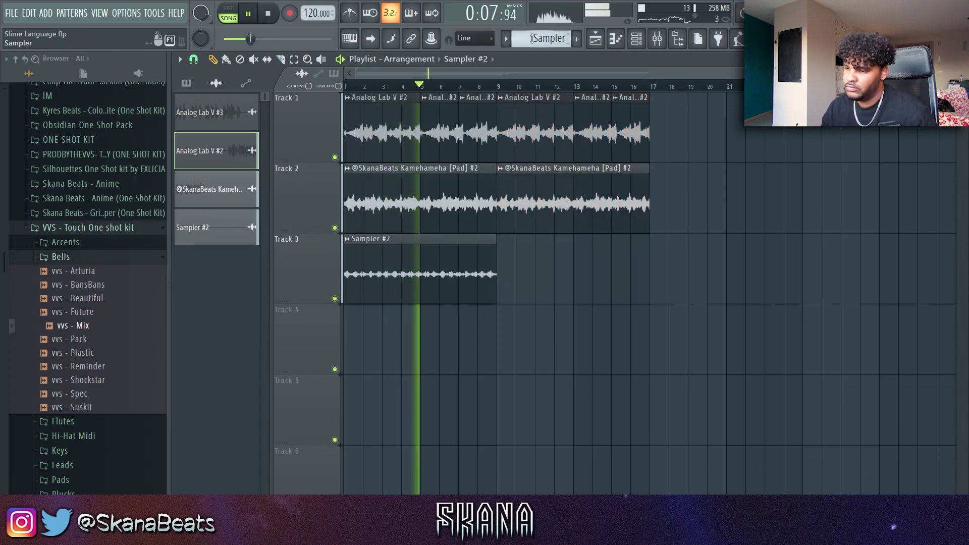
Switch to Pattern 5 and move the Sampler #2 clip on Track 3 to start at bar 9.
{"action": "scroll", "coordinate": [529, 38], "scroll_direction": "down", "scroll_amount": 1}
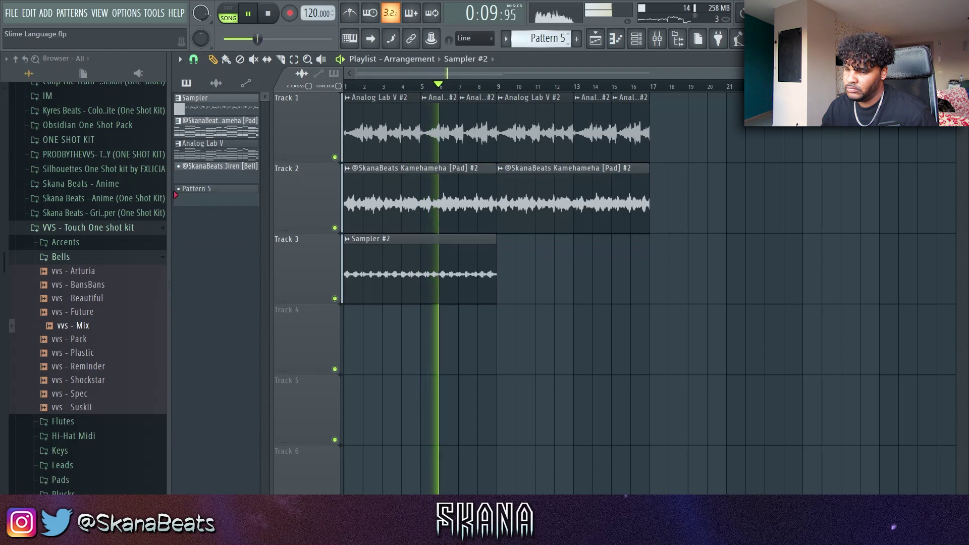
{"action": "left_click_drag", "start_coordinate": [362, 316], "coordinate": [499, 316]}
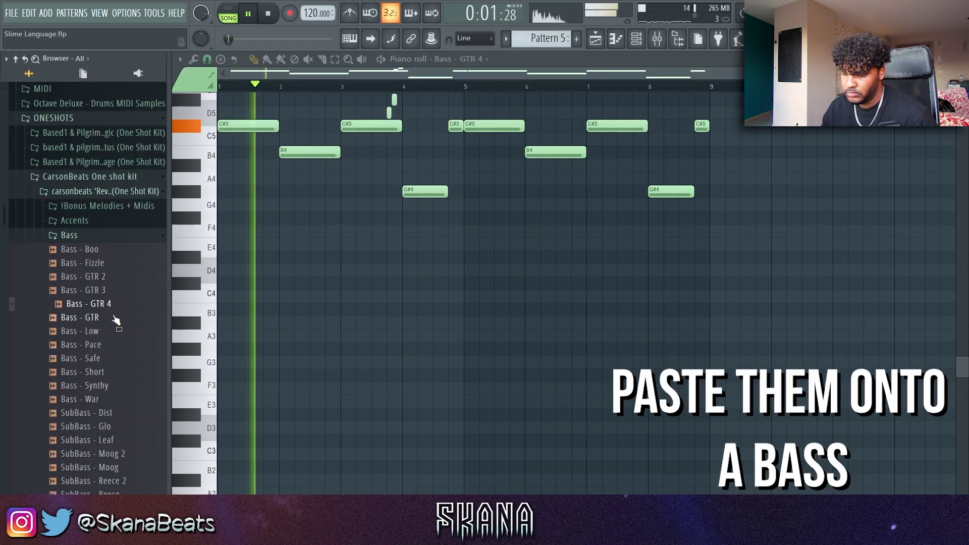
Enable the volume envelope of Bass - GTR 4 with an 11% attack time and route the channel to mixer track 6.
{"action": "scroll", "coordinate": [419, 293], "scroll_direction": "up", "scroll_amount": 3}
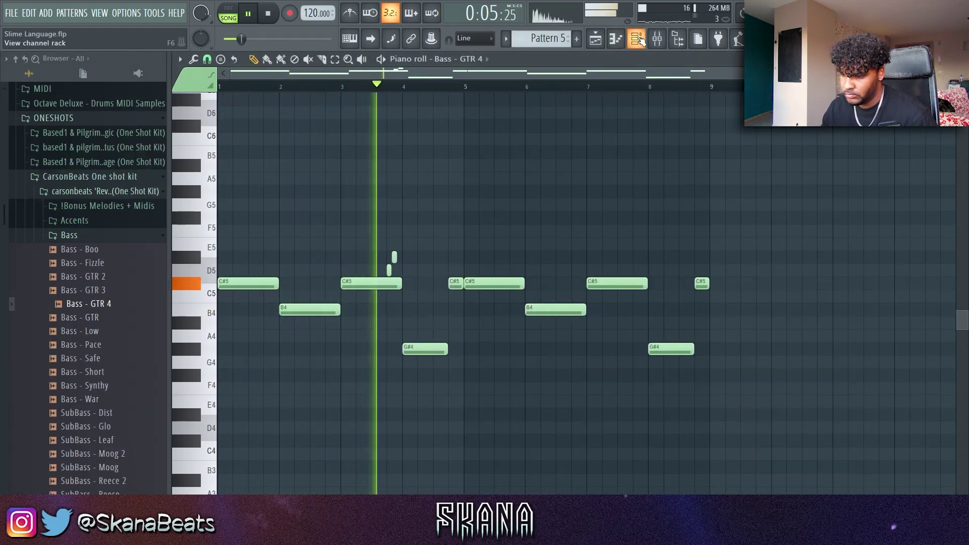
{"action": "key", "text": "F6"}
{"action": "left_click", "coordinate": [397, 239]}
{"action": "left_click", "coordinate": [318, 228]}
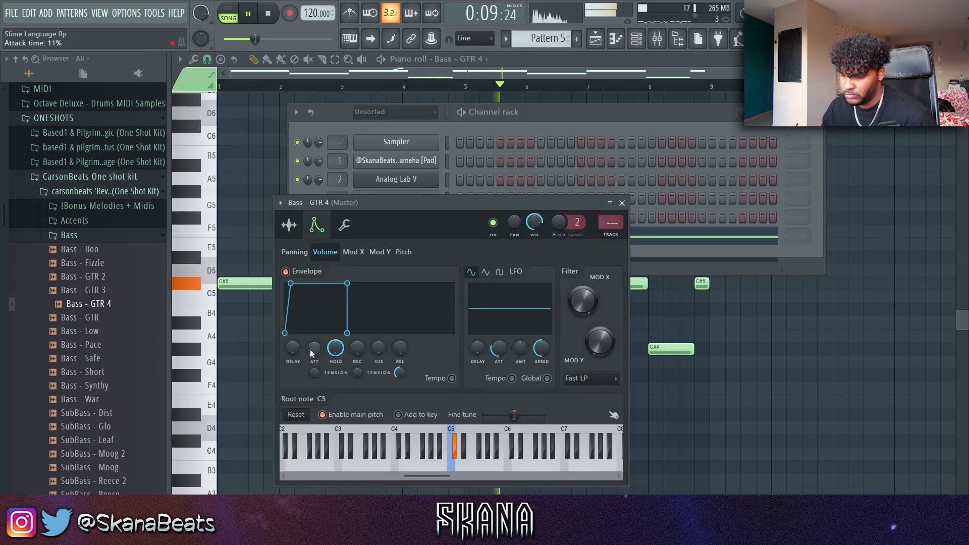
{"action": "left_click", "coordinate": [613, 236]}
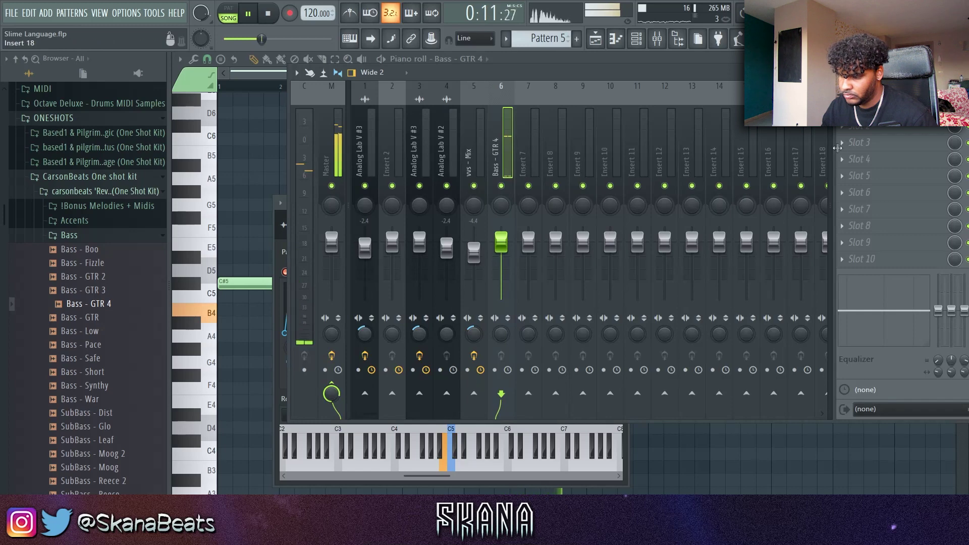
{"action": "key", "text": "F7"}
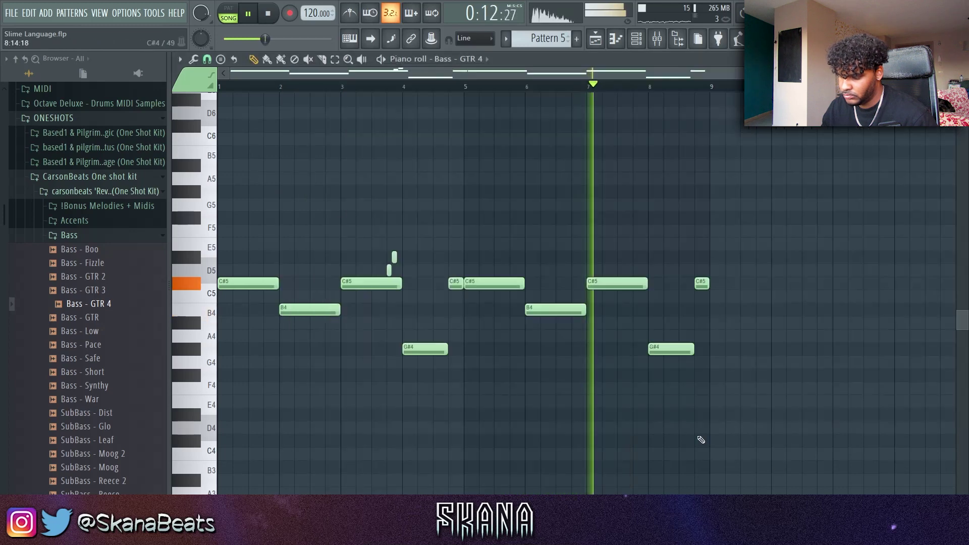
Add short B4 notes near the ends of bars 7 and 8 in the Bass - GTR 4 line.
{"action": "double_click", "coordinate": [636, 311]}
{"action": "left_click", "coordinate": [421, 248]}
{"action": "left_click", "coordinate": [560, 343]}
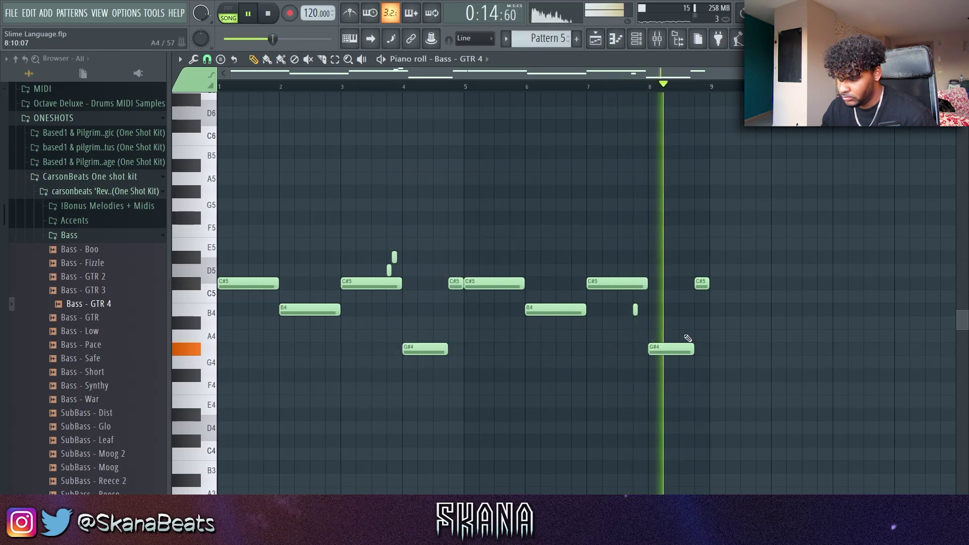
{"action": "left_click", "coordinate": [691, 310]}
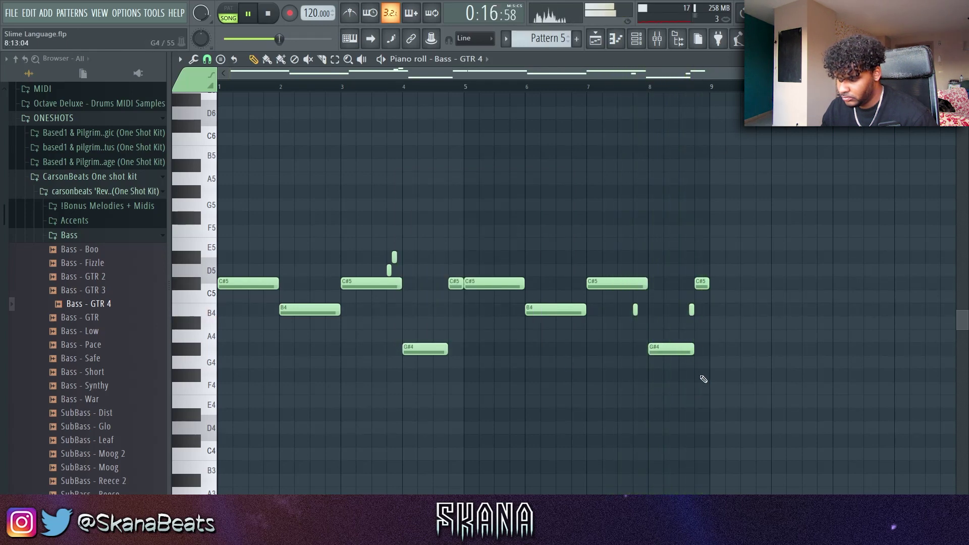
Close the Fruity Chorus settings on the Bass - GTR 4 mixer track.
{"action": "scroll", "coordinate": [697, 357], "scroll_direction": "up", "scroll_amount": 3}
{"action": "scroll", "coordinate": [634, 326], "scroll_direction": "down", "scroll_amount": 3}
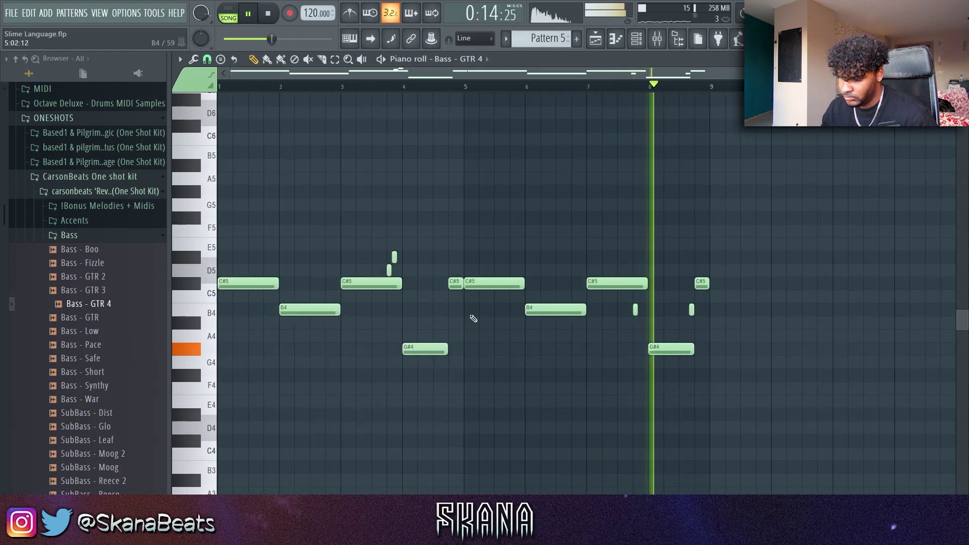
{"action": "scroll", "coordinate": [534, 339], "scroll_direction": "up", "scroll_amount": 3}
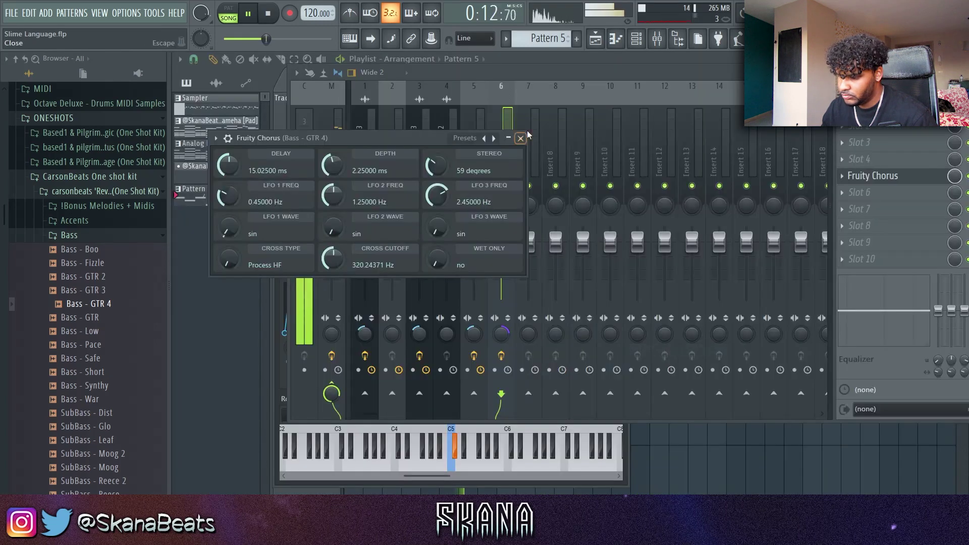
{"action": "left_click", "coordinate": [530, 136]}
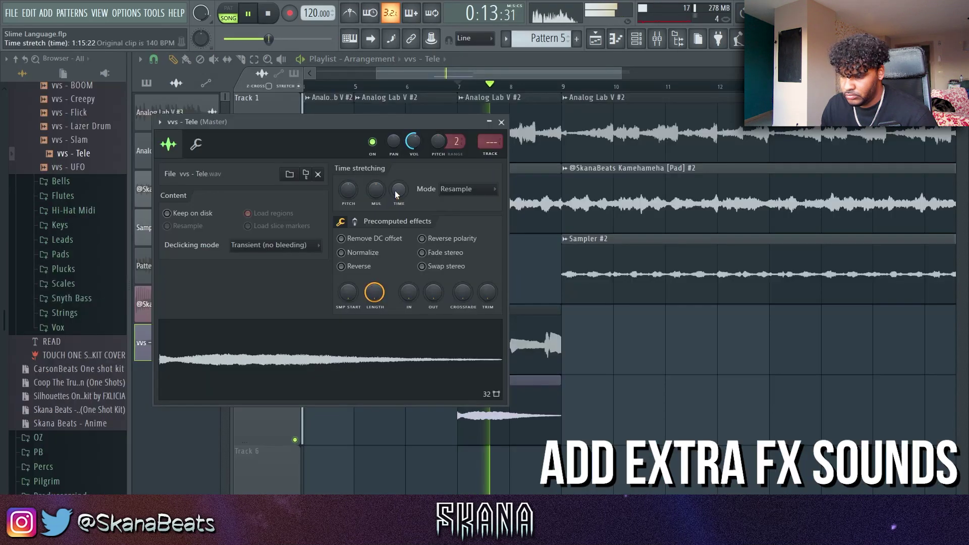
Stretch the vvs - Tele sample to 2 bars and route it to mixer track 7.
{"action": "right_click", "coordinate": [398, 190]}
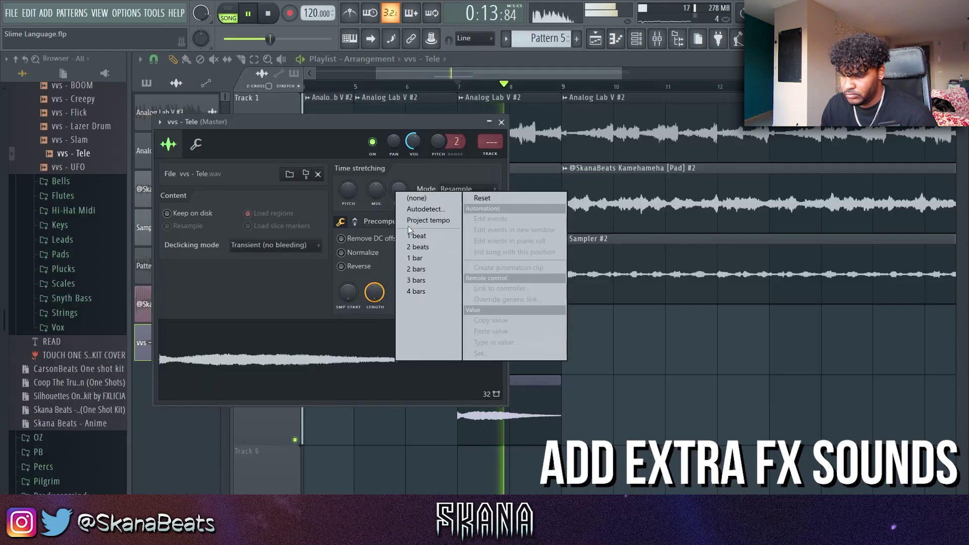
{"action": "left_click", "coordinate": [423, 273]}
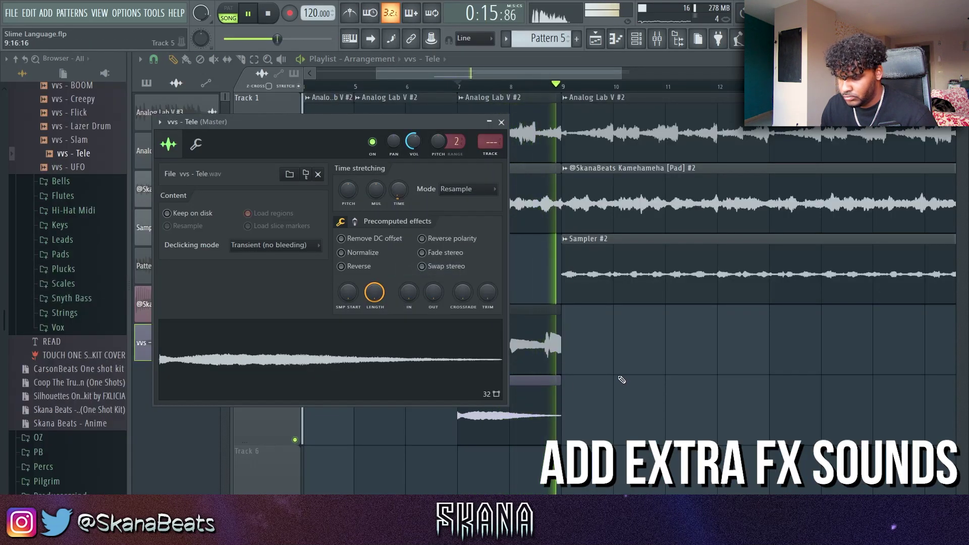
{"action": "key", "text": "Escape"}
{"action": "double_click", "coordinate": [526, 396]}
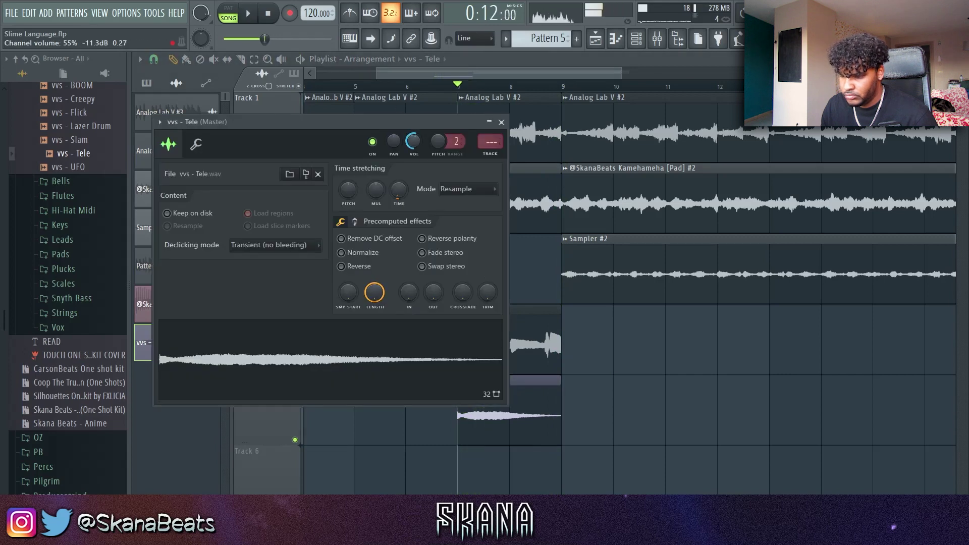
{"action": "left_click", "coordinate": [488, 154]}
{"action": "key", "text": "space"}
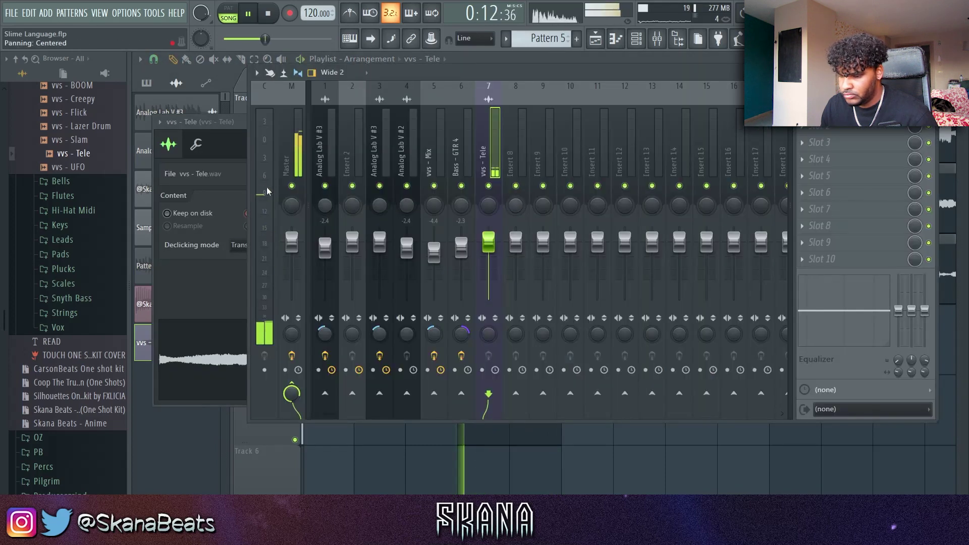
Add Fruity Parametric EQ 2 in slot 4 of the vvs - Tele track and pull down its low and high bands.
{"action": "left_click", "coordinate": [825, 159]}
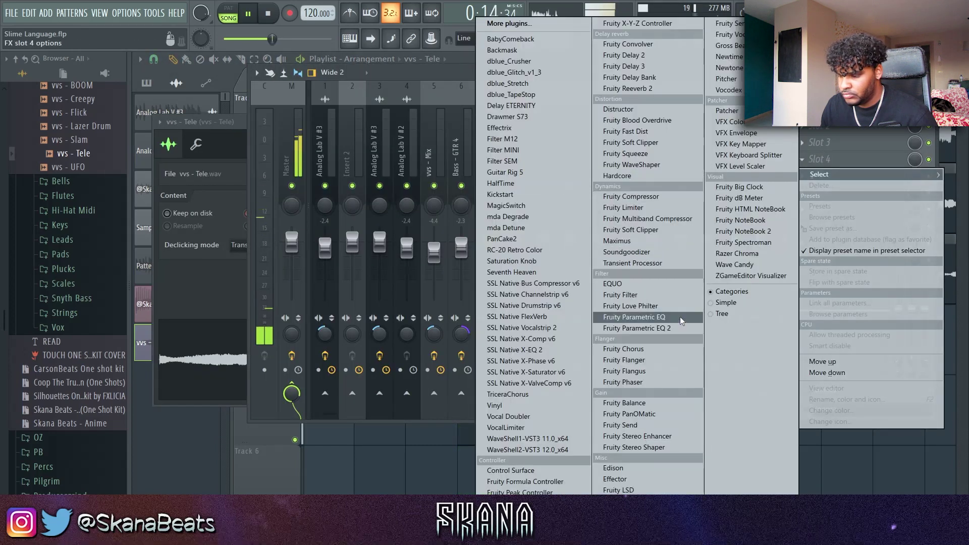
{"action": "left_click", "coordinate": [637, 328]}
{"action": "left_click_drag", "start_coordinate": [244, 255], "coordinate": [278, 309]}
{"action": "left_click_drag", "start_coordinate": [412, 255], "coordinate": [386, 272]}
Add PanCake2 in slot 6 of the vvs - Tele track at 68% mix and lower the track's volume.
{"action": "left_click", "coordinate": [819, 192]}
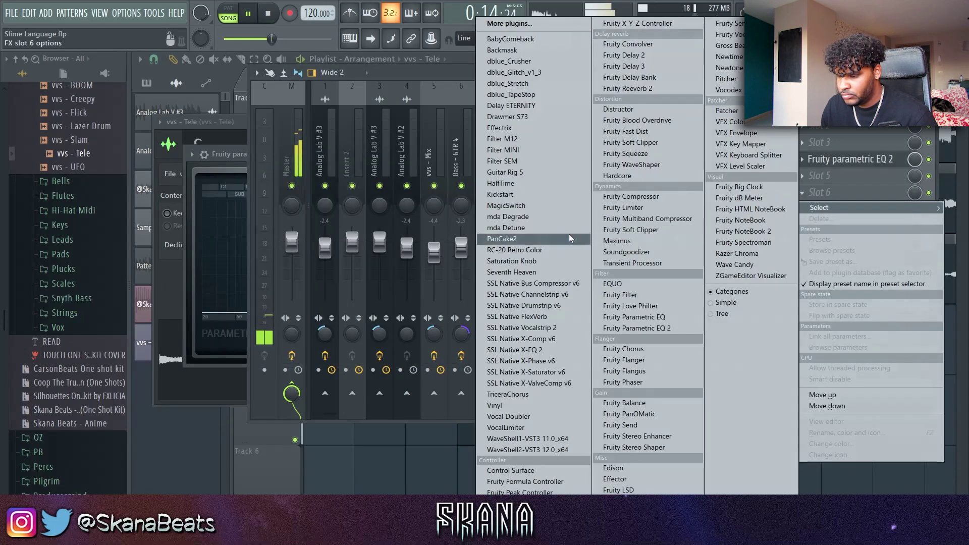
{"action": "left_click", "coordinate": [528, 237]}
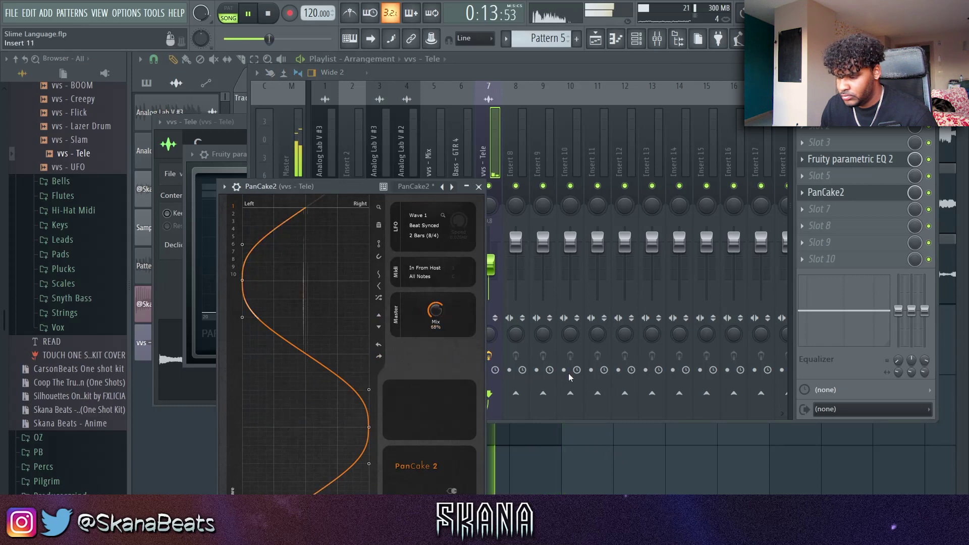
{"action": "key", "text": "F5"}
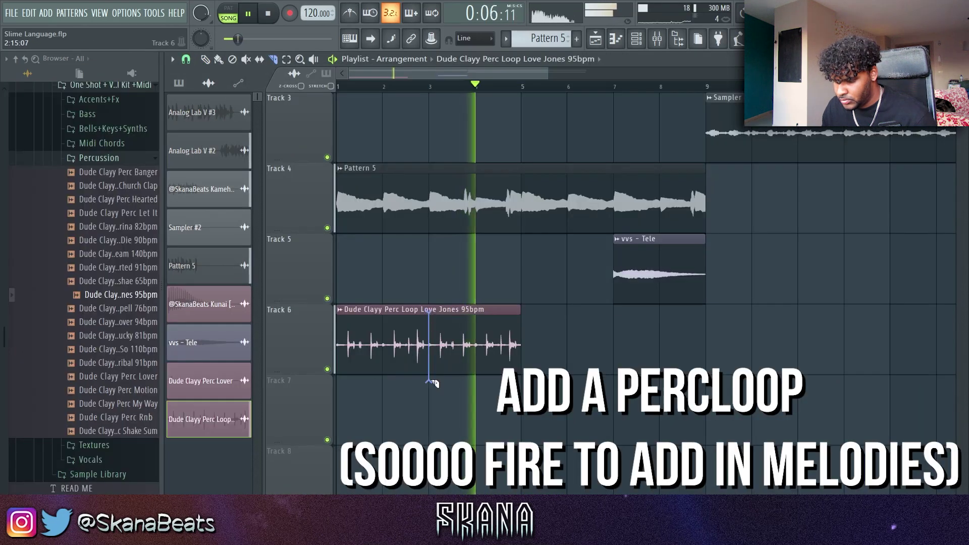
Slice the Love Jones 95bpm perc loop on Track 6 at bars 2 and 3 and duplicate the pieces into bars 5 to 8.
{"action": "left_click_drag", "start_coordinate": [433, 384], "coordinate": [433, 392]}
{"action": "left_click", "coordinate": [406, 343]}
{"action": "left_click_drag", "start_coordinate": [339, 328], "coordinate": [520, 354]}
{"action": "key", "text": "ctrl+b"}
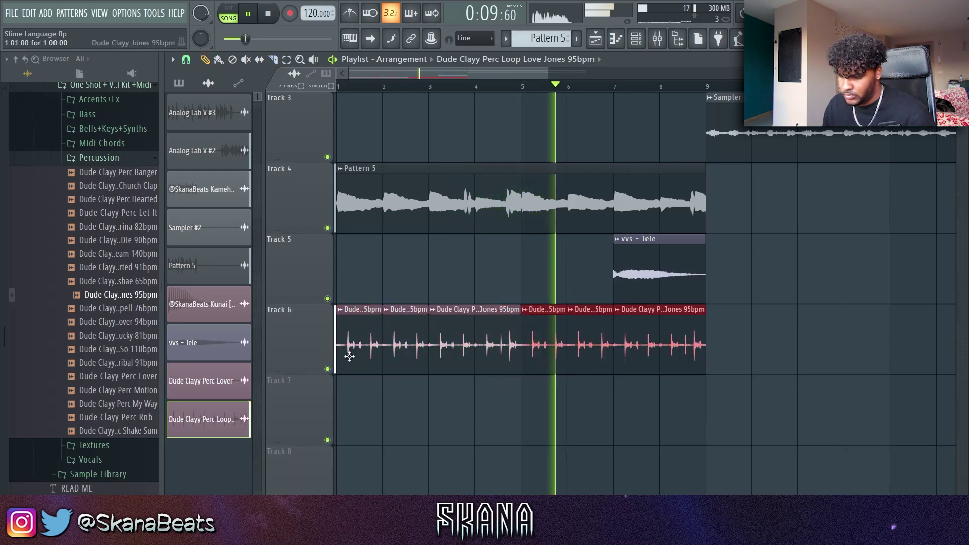
Route the Love Jones perc loop to mixer track 8 and add Fruity Parametric EQ 2 in slot 5.
{"action": "double_click", "coordinate": [514, 342]}
{"action": "double_click", "coordinate": [558, 174]}
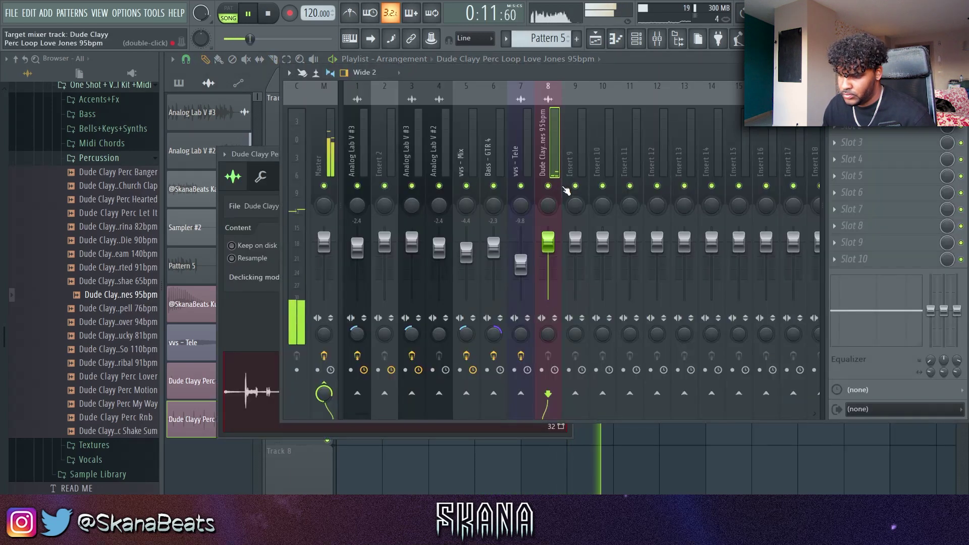
{"action": "left_click", "coordinate": [858, 176]}
{"action": "left_click", "coordinate": [651, 232]}
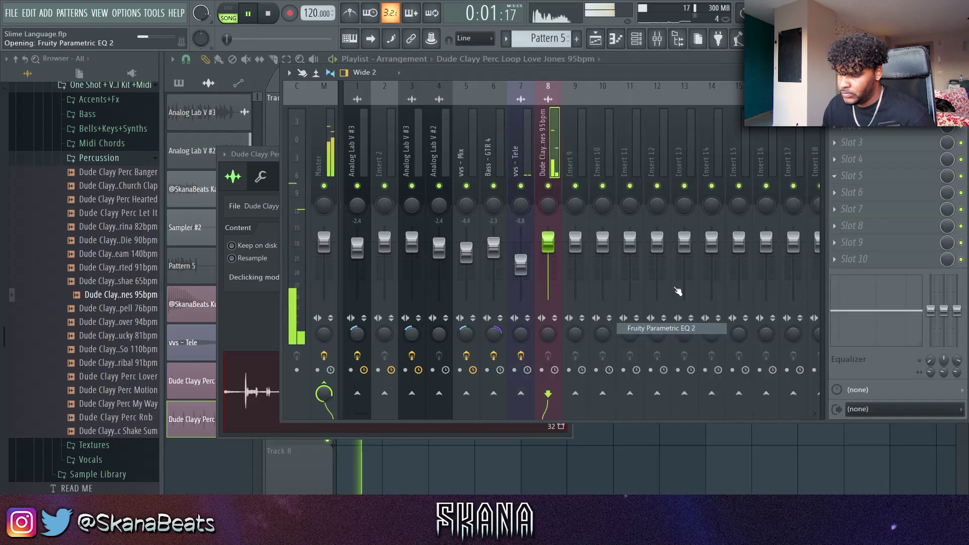
Shape the perc loop's EQ by shifting the high band down in frequency and the low band up.
{"action": "left_click", "coordinate": [617, 212]}
{"action": "left_click", "coordinate": [639, 249]}
{"action": "left_click_drag", "start_coordinate": [535, 305], "coordinate": [480, 310]}
{"action": "left_click_drag", "start_coordinate": [287, 309], "coordinate": [376, 308]}
Lower the volume of the perc loop's mixer track and pan it 13% right.
{"action": "left_click", "coordinate": [521, 151]}
{"action": "left_click_drag", "start_coordinate": [546, 278], "coordinate": [546, 306]}
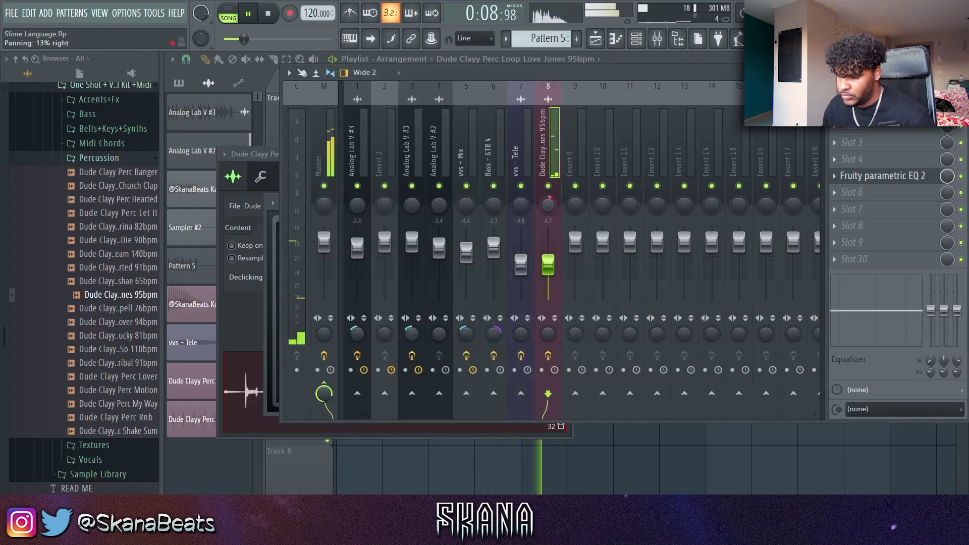
Add Fruity Flangus in slot 6 of the perc loop's mixer track and raise that track's volume slightly.
{"action": "left_click", "coordinate": [866, 197]}
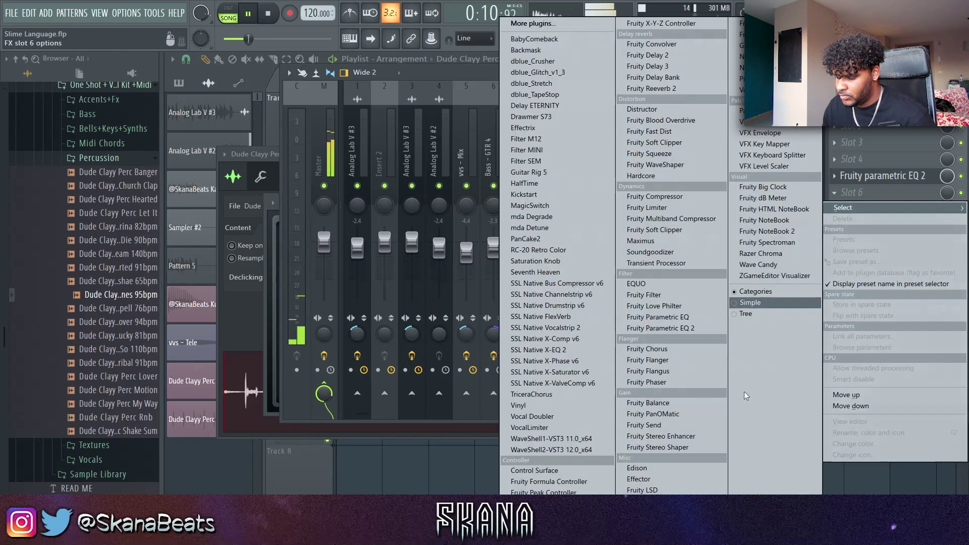
{"action": "left_click", "coordinate": [700, 372]}
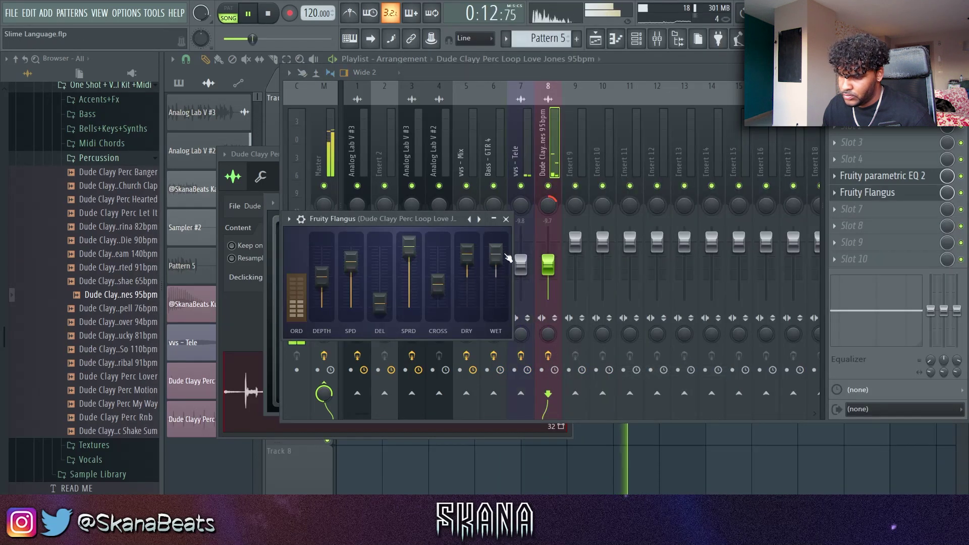
{"action": "left_click_drag", "start_coordinate": [563, 266], "coordinate": [563, 253]}
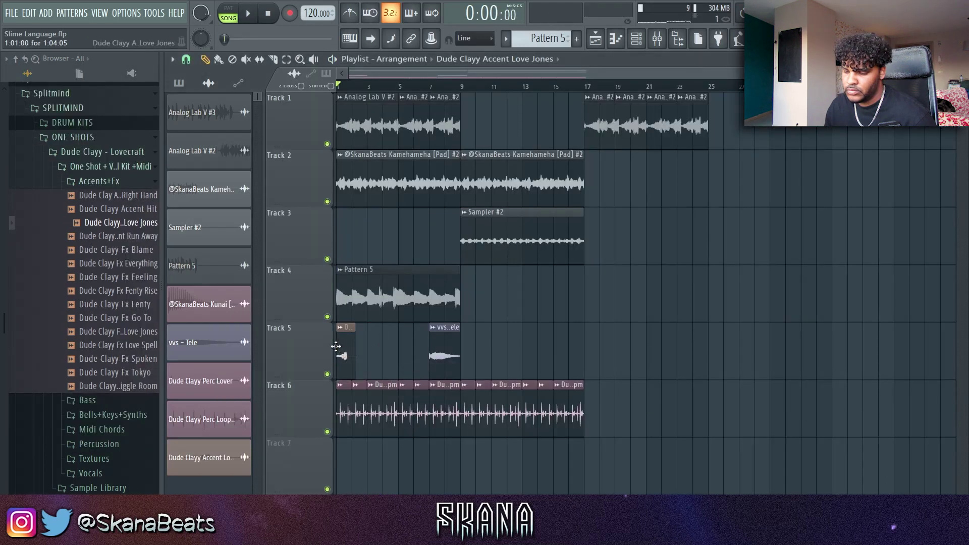
Set the time-stretching mode of the Accent Love Jones clip at the start of Track 5 to Stretch.
{"action": "left_click_drag", "start_coordinate": [336, 346], "coordinate": [336, 348]}
{"action": "scroll", "coordinate": [302, 359], "scroll_direction": "up", "scroll_amount": 3}
{"action": "key", "text": "space"}
{"action": "key", "text": "space"}
{"action": "double_click", "coordinate": [343, 356]}
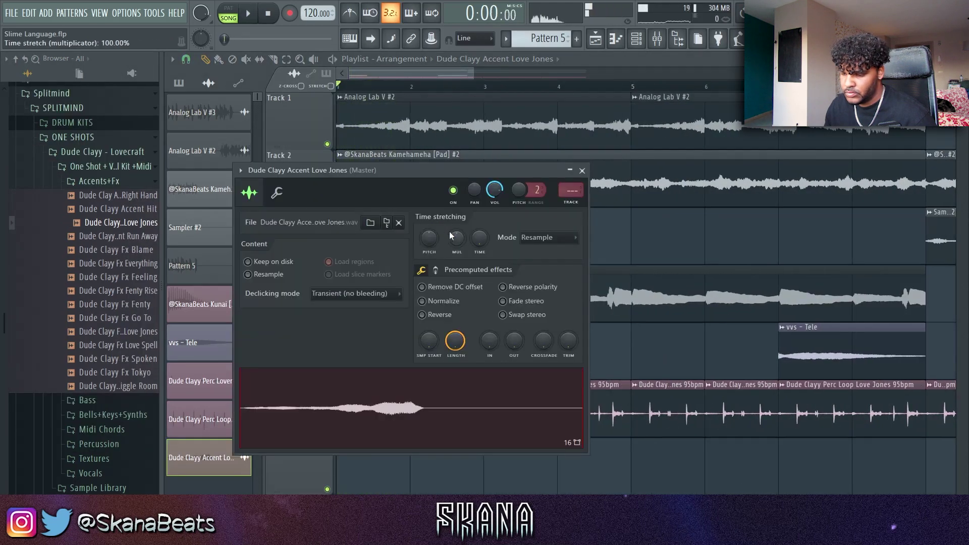
{"action": "key", "text": "space"}
{"action": "left_click", "coordinate": [553, 240]}
{"action": "left_click", "coordinate": [543, 271]}
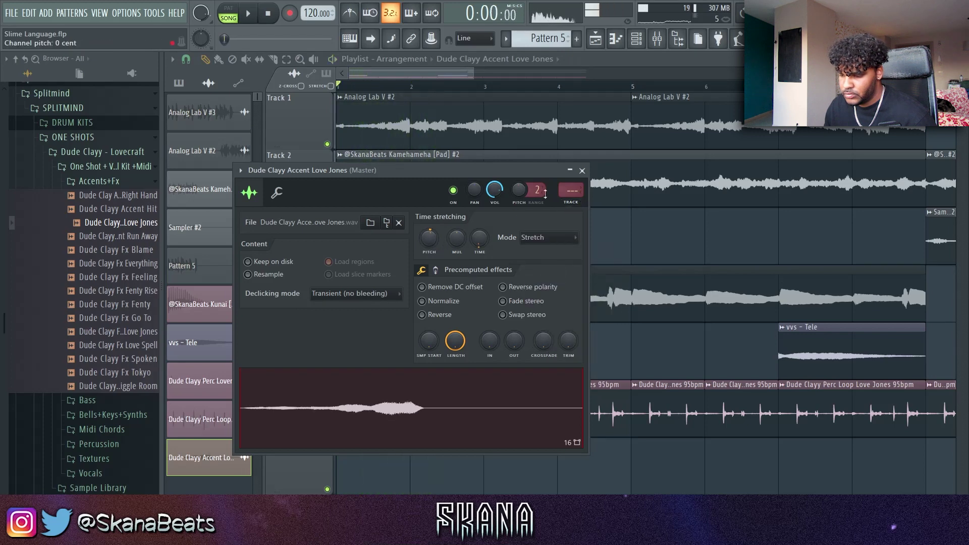
{"action": "scroll", "coordinate": [562, 181], "scroll_direction": "up", "scroll_amount": 1}
{"action": "left_click", "coordinate": [583, 165]}
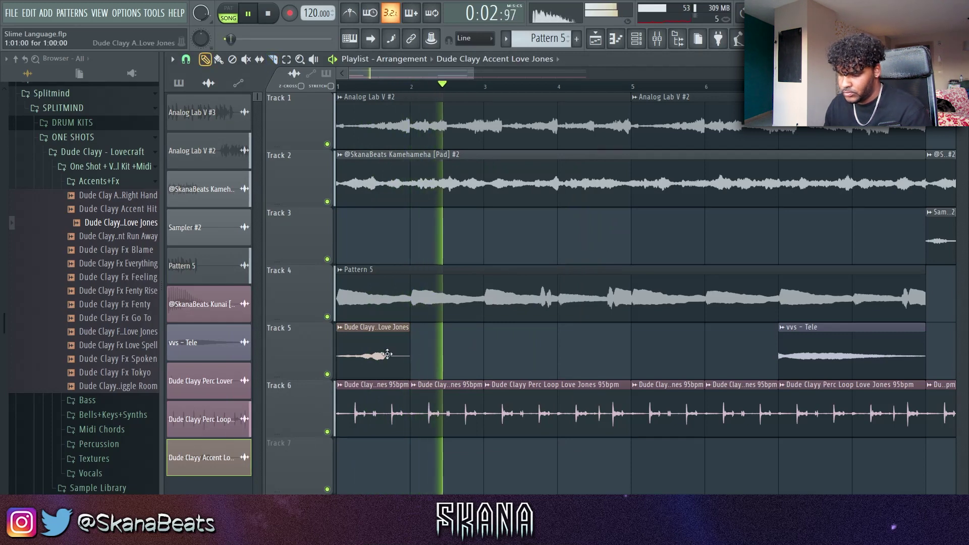
Place copies of the Accent Love Jones clip at bars 2 and 3 on Track 5, then make the bar 2 copy unique and reverse it.
{"action": "left_click", "coordinate": [497, 346]}
{"action": "left_click", "coordinate": [429, 350]}
{"action": "right_click", "coordinate": [411, 334]}
{"action": "left_click", "coordinate": [442, 415]}
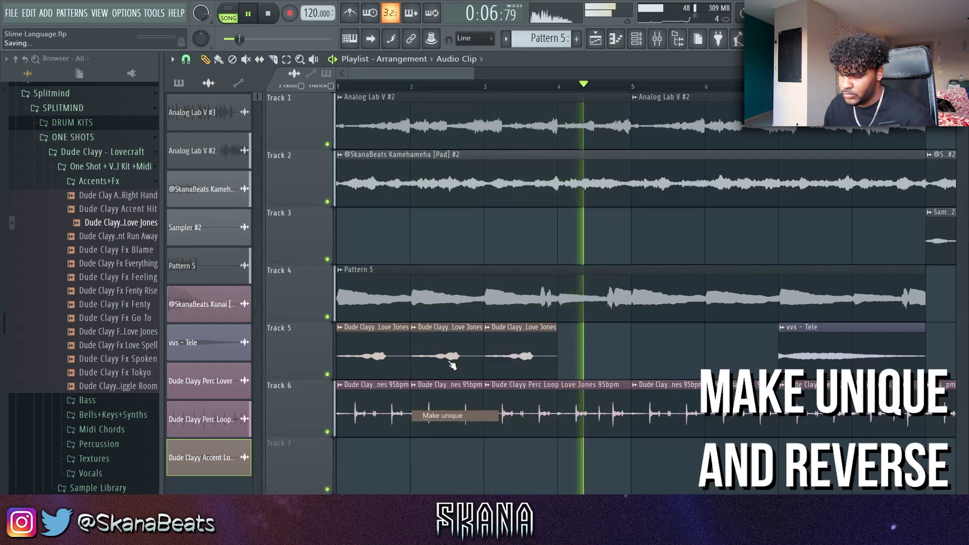
{"action": "key", "text": "space"}
{"action": "double_click", "coordinate": [463, 341]}
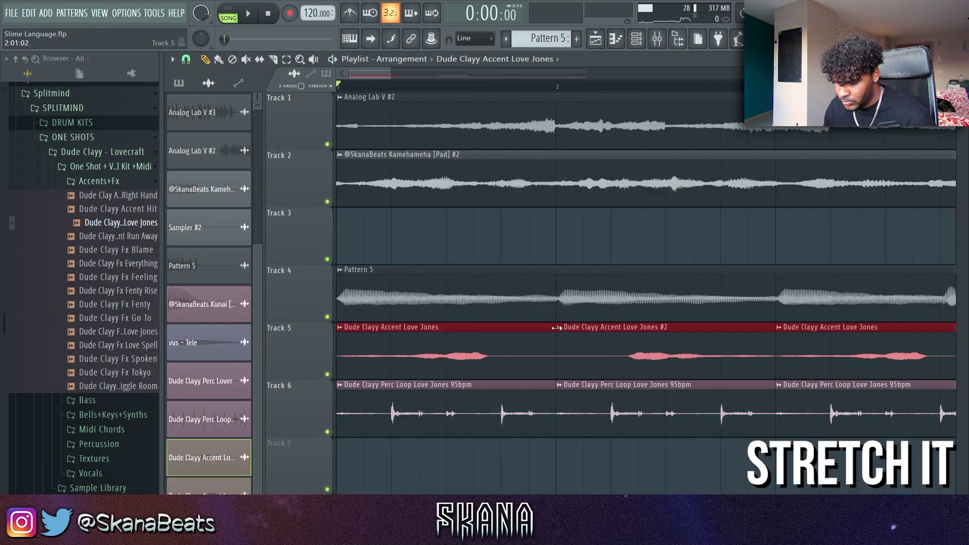
Stretch the Accent Love Jones clips on Track 5 and switch the playlist snap to a finer beat division.
{"action": "key", "text": "space"}
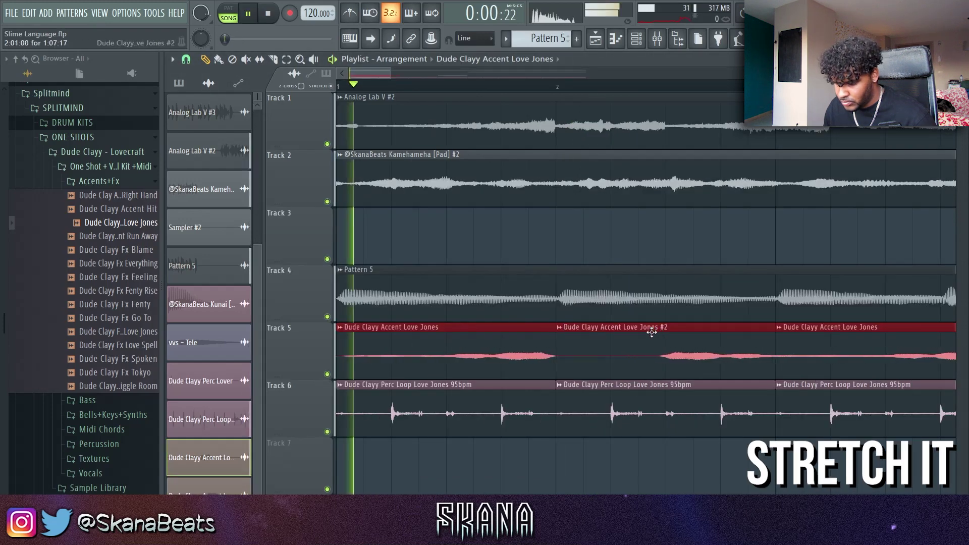
{"action": "left_click", "coordinate": [172, 60]}
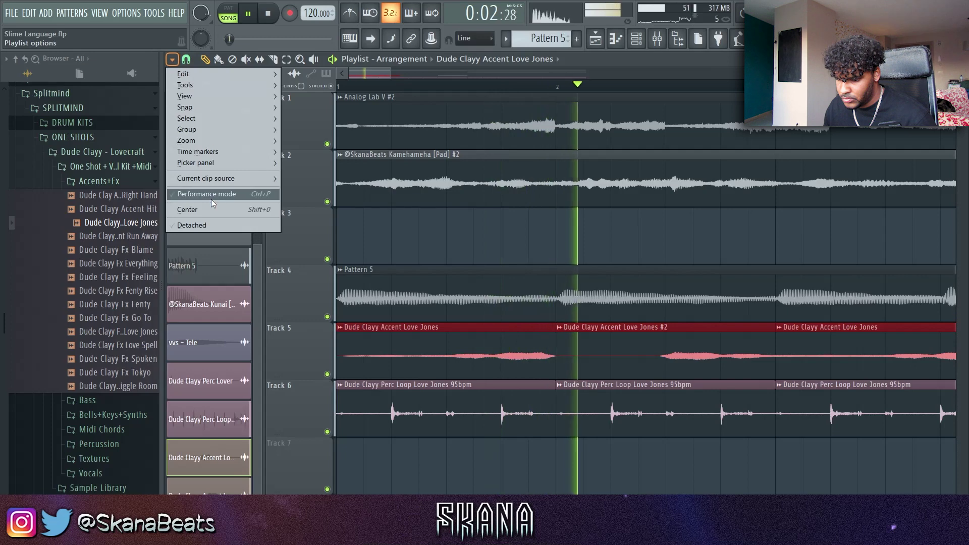
{"action": "left_click", "coordinate": [186, 60]}
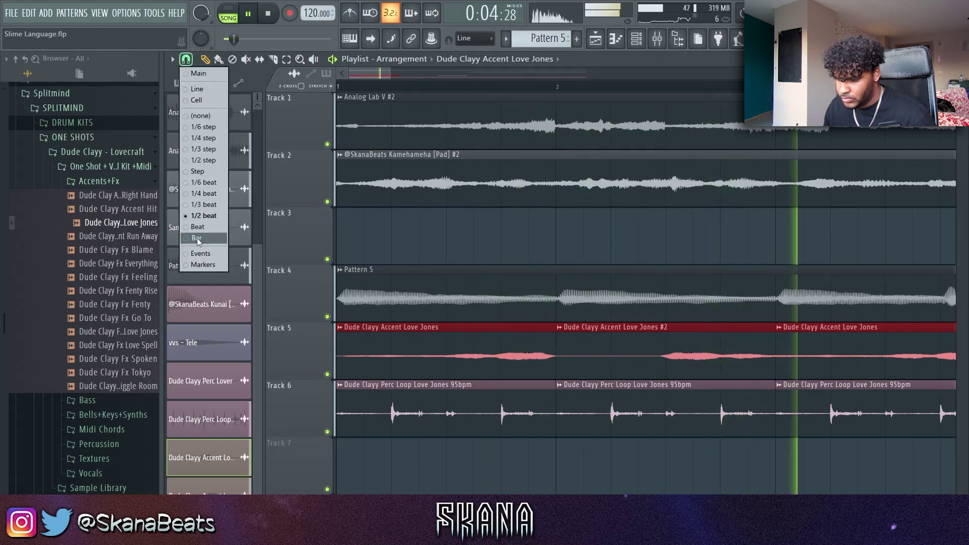
{"action": "left_click", "coordinate": [206, 187]}
{"action": "scroll", "coordinate": [668, 268], "scroll_direction": "down", "scroll_amount": 2}
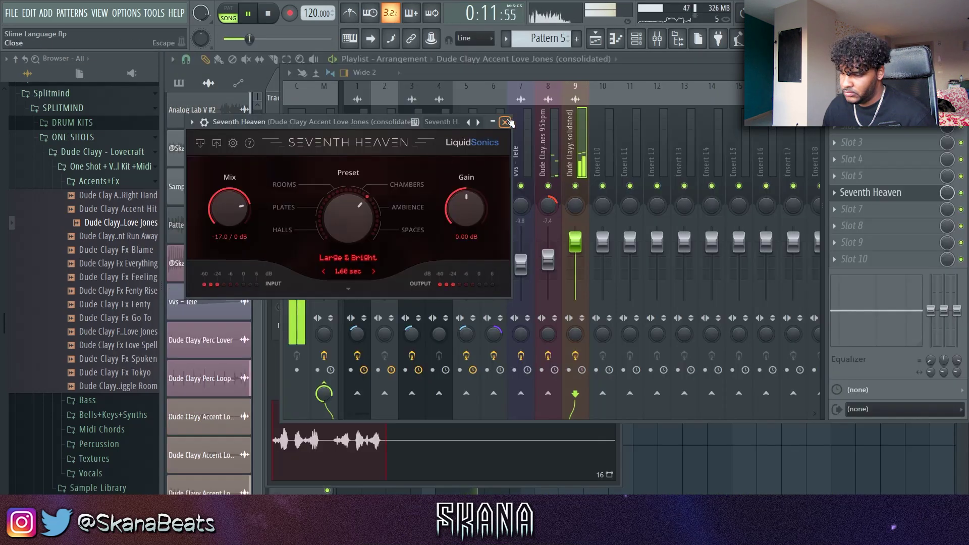
Add Fruity Parametric EQ 2 in slot 7 of the consolidated accent's mixer track, load the 20Hz + 18kHz cut preset and move both cuts inward.
{"action": "left_click", "coordinate": [508, 123]}
{"action": "left_click", "coordinate": [878, 209]}
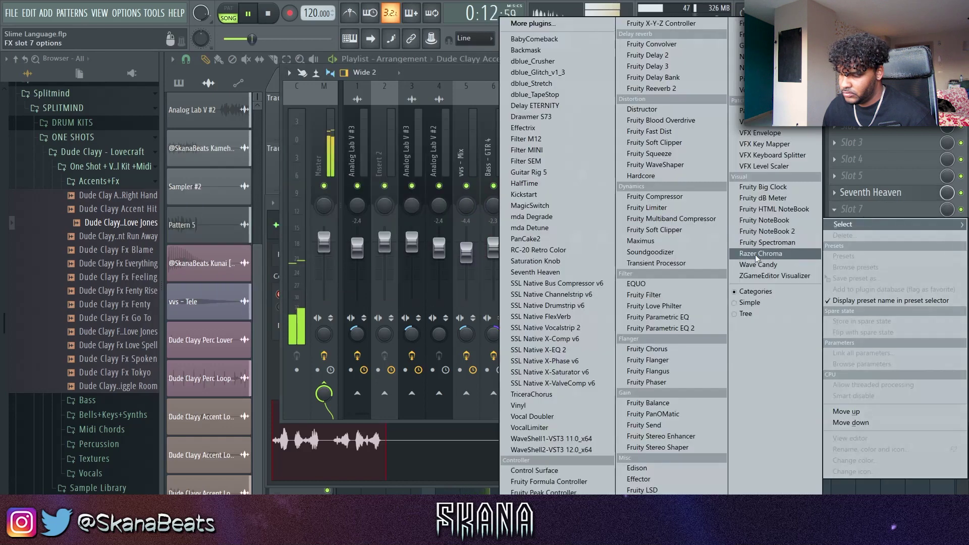
{"action": "left_click", "coordinate": [699, 329]}
{"action": "left_click", "coordinate": [557, 138]}
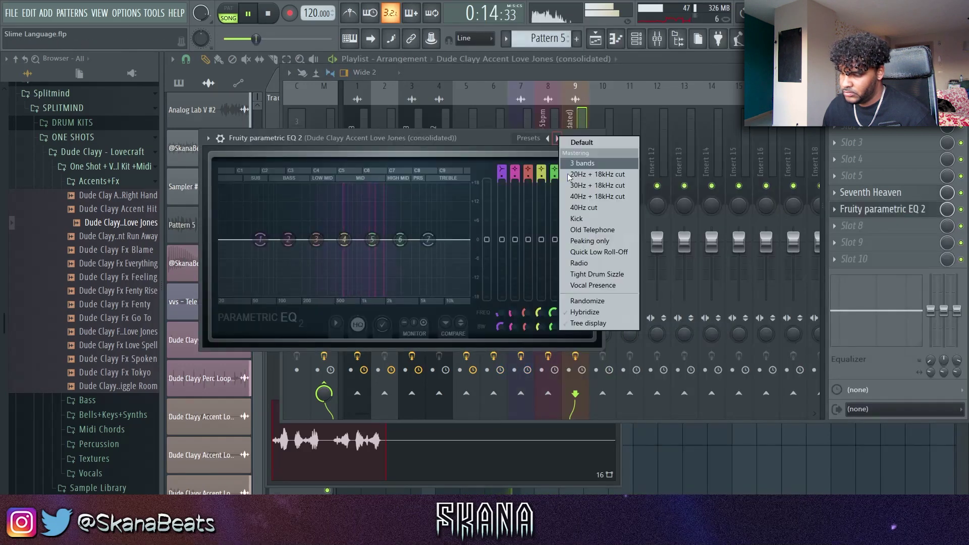
{"action": "left_click", "coordinate": [589, 175]}
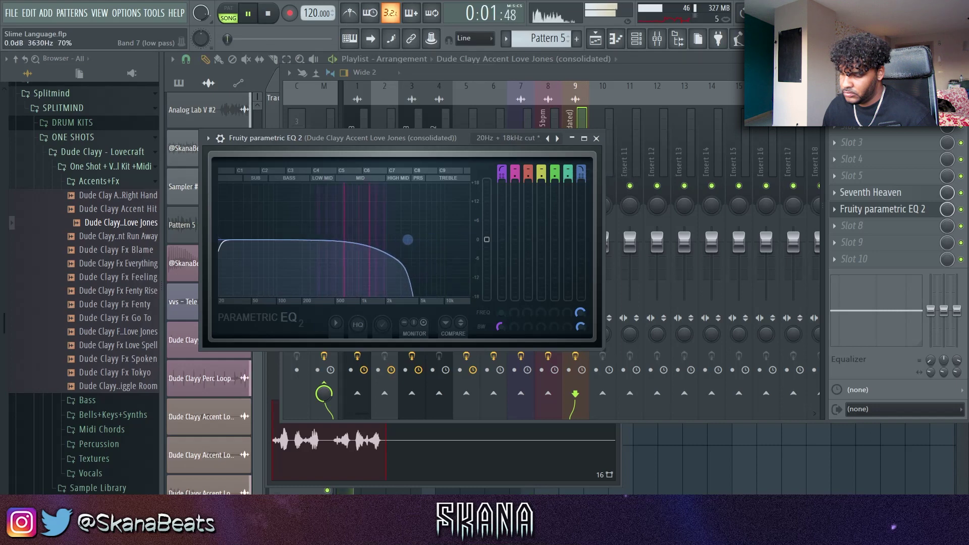
{"action": "left_click_drag", "start_coordinate": [221, 239], "coordinate": [327, 239]}
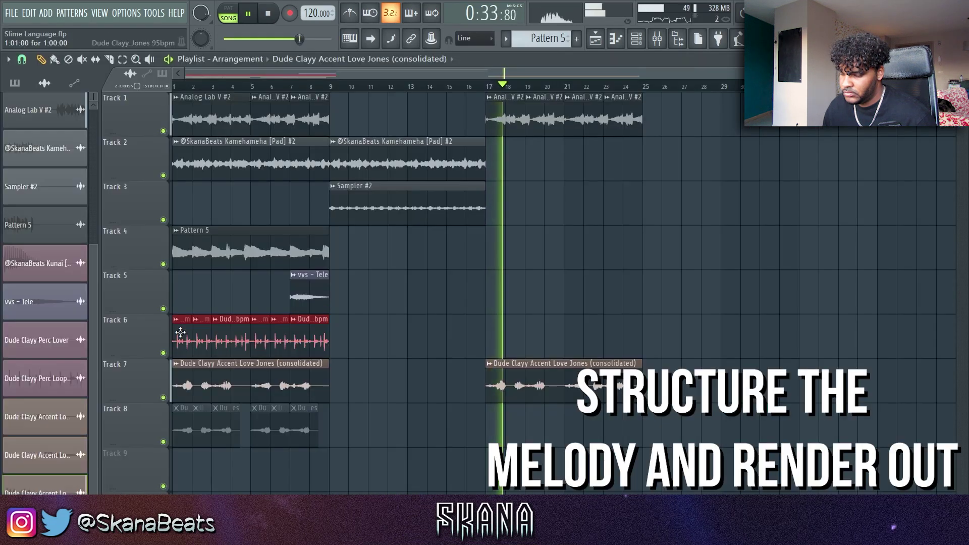
Copy the Track 6 perc loop pieces to bar 17 and duplicate them with the Track 7 accent clip into bars 25 to 32.
{"action": "mouse_move", "coordinate": [174, 319]}
{"action": "left_mouse_down"}
{"action": "mouse_move", "coordinate": [505, 319]}
{"action": "mouse_move", "coordinate": [486, 319]}
{"action": "left_mouse_up"}
{"action": "left_click_drag", "start_coordinate": [671, 273], "coordinate": [523, 396]}
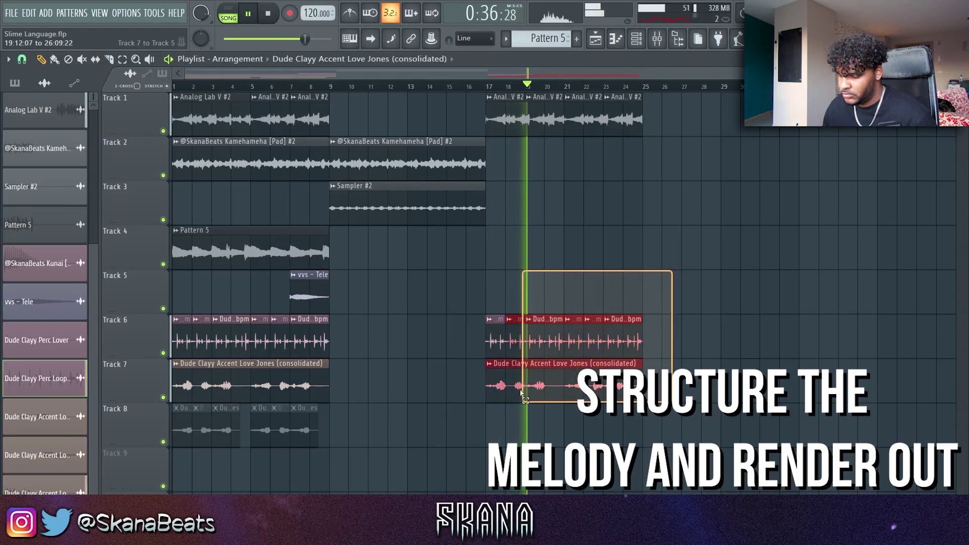
{"action": "key", "text": "ctrl+b"}
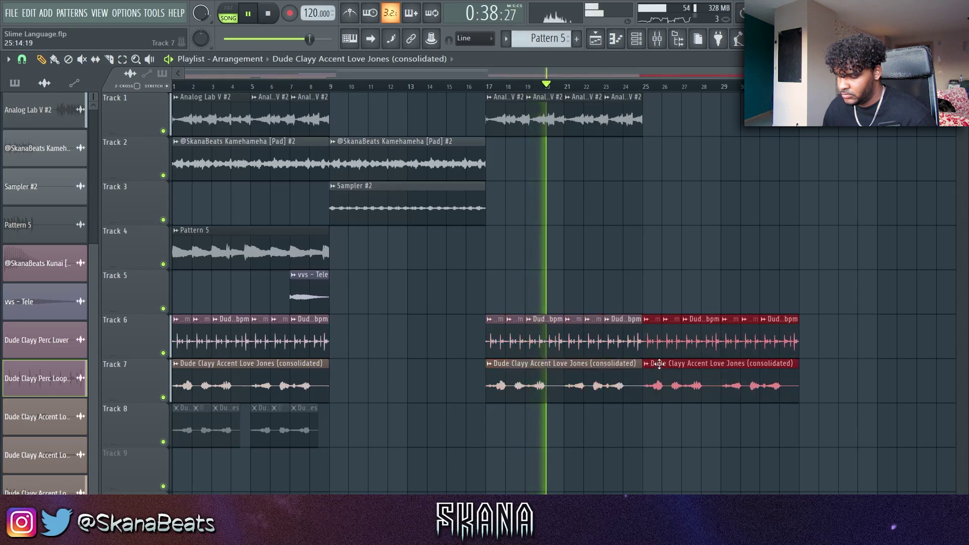
Place a vvs - Tele clip at bar 23 on Track 5 and delete the muted clips on Track 8.
{"action": "scroll", "coordinate": [458, 293], "scroll_direction": "down", "scroll_amount": 2}
{"action": "left_click", "coordinate": [286, 293]}
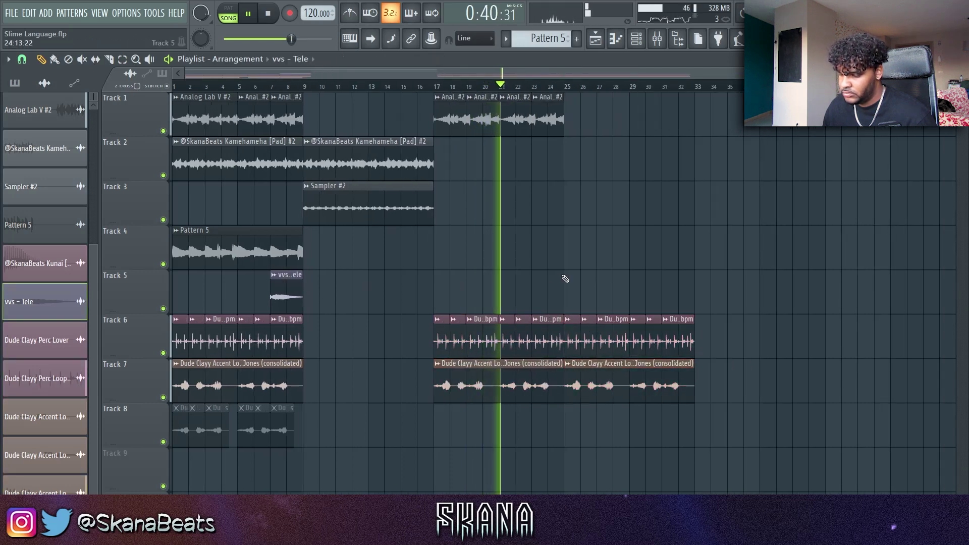
{"action": "left_click", "coordinate": [533, 285]}
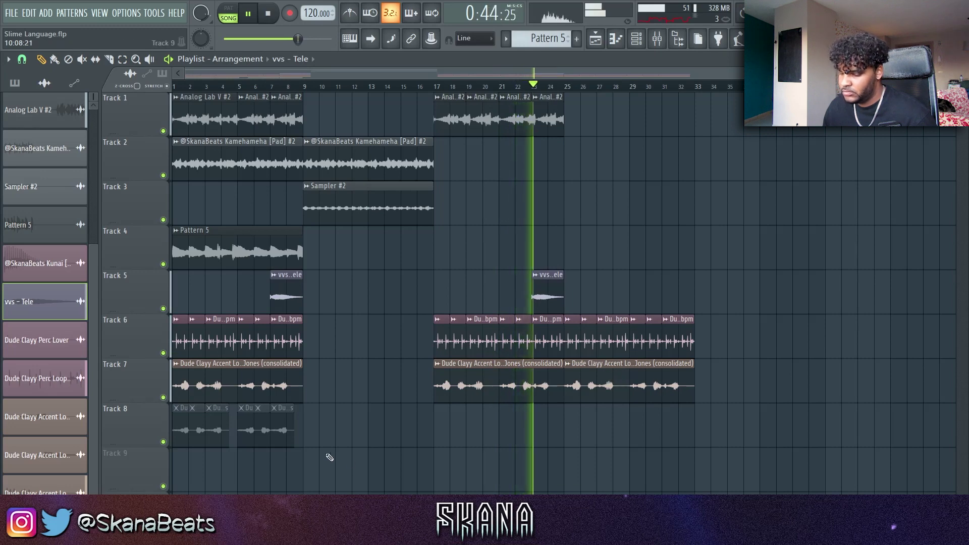
{"action": "right_click", "coordinate": [174, 430]}
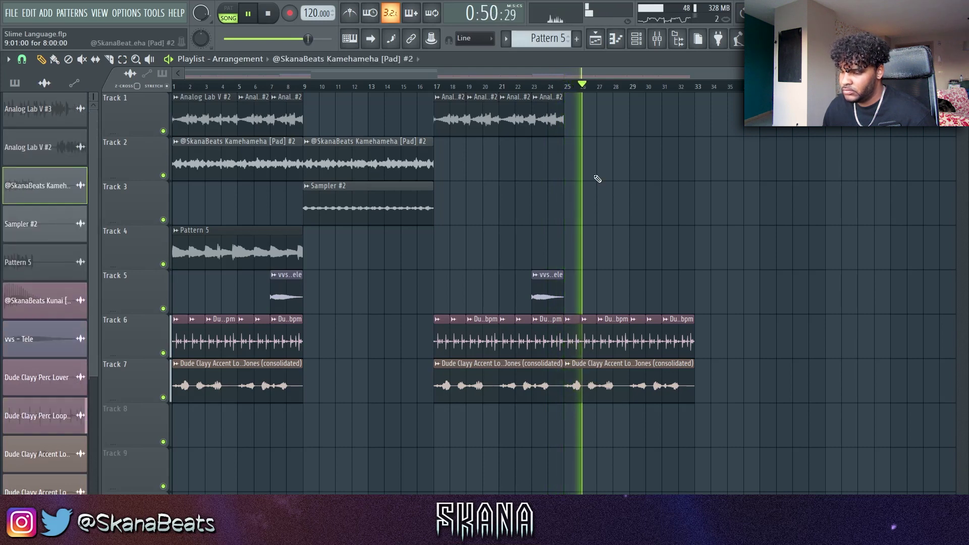
Place a Kamehameha pad clip at bar 25 on Track 2 and delete the perc loop pieces from bars 25 to 32.
{"action": "left_click", "coordinate": [570, 160]}
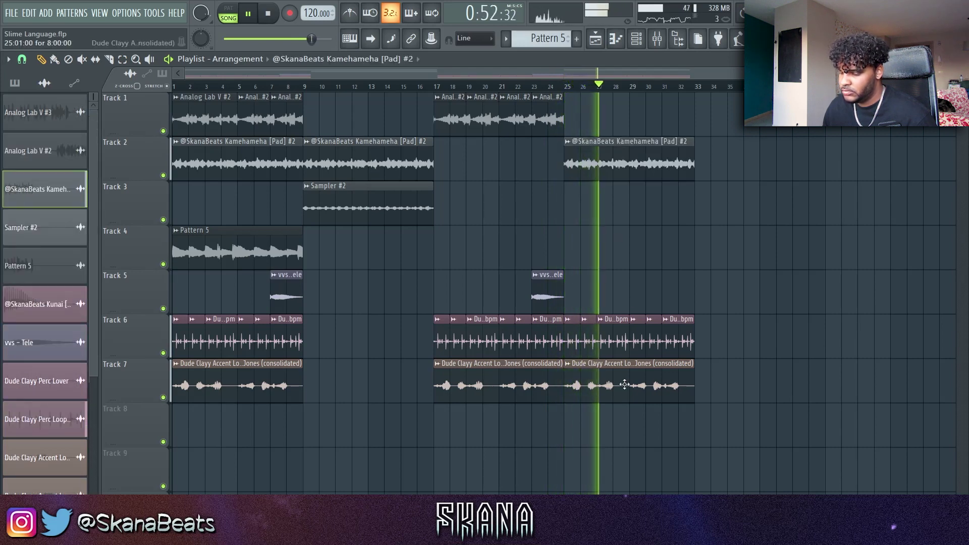
{"action": "left_click_drag", "start_coordinate": [571, 341], "coordinate": [712, 343]}
{"action": "key", "text": "Delete"}
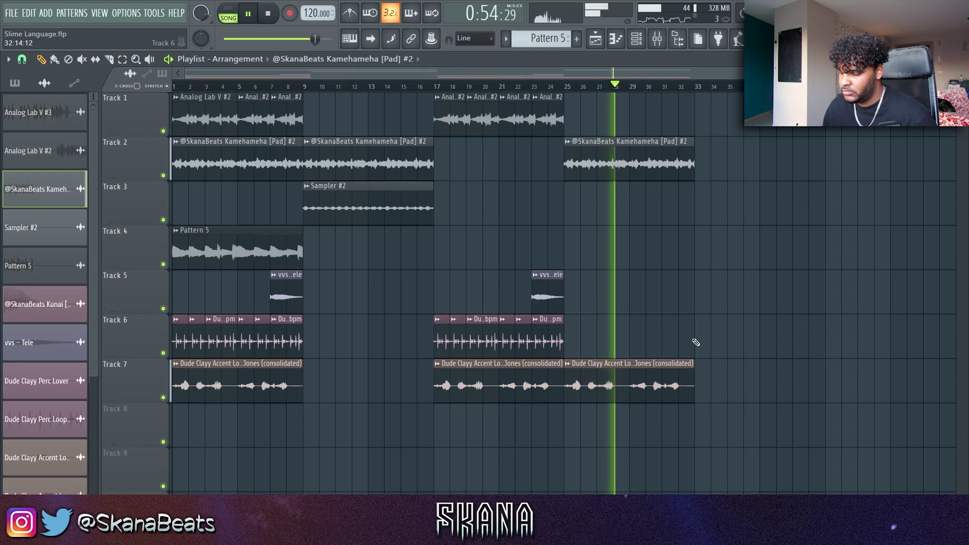
Place another Kamehameha pad clip at bar 33 on Track 2 and a Sampler #2 clip at bar 41 on Track 3.
{"action": "left_click", "coordinate": [689, 162]}
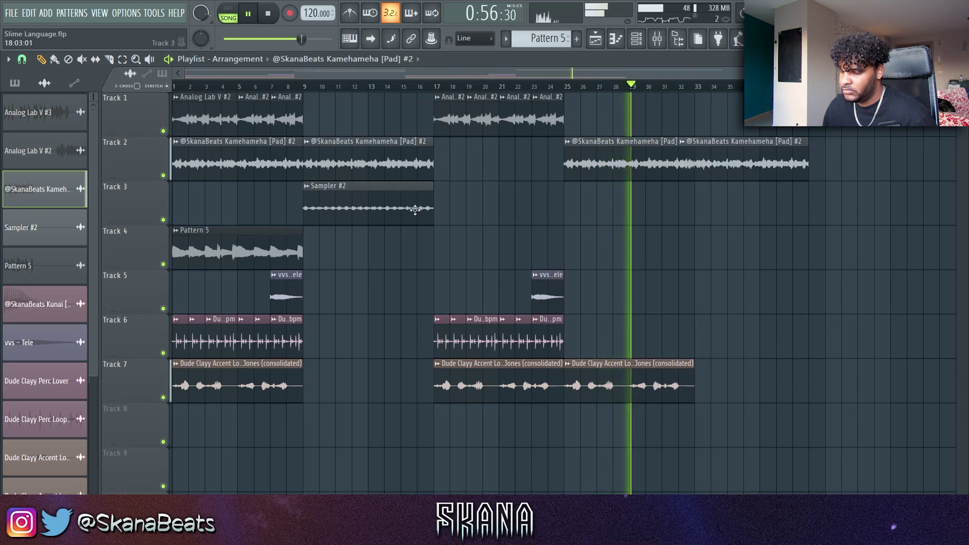
{"action": "left_click_drag", "start_coordinate": [707, 161], "coordinate": [723, 162]}
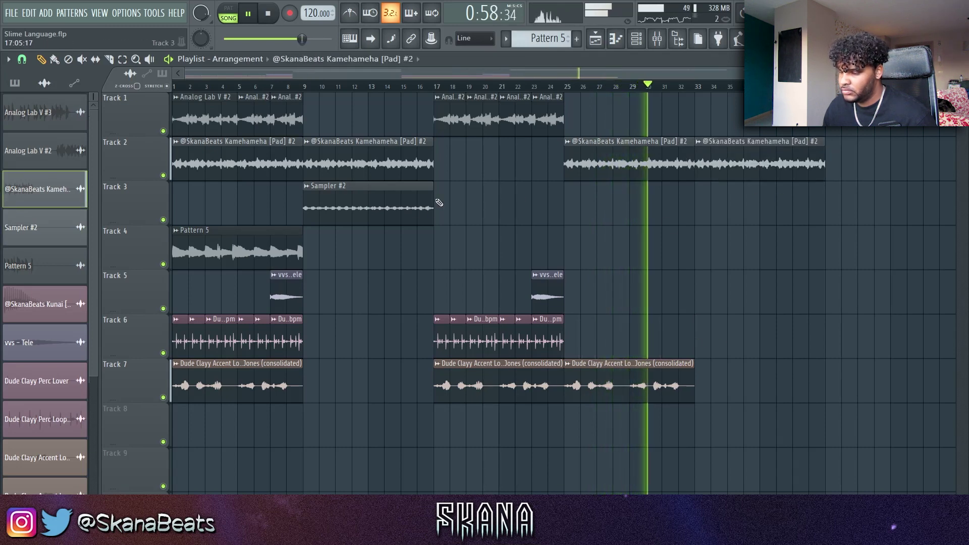
{"action": "left_click_drag", "start_coordinate": [685, 207], "coordinate": [832, 205]}
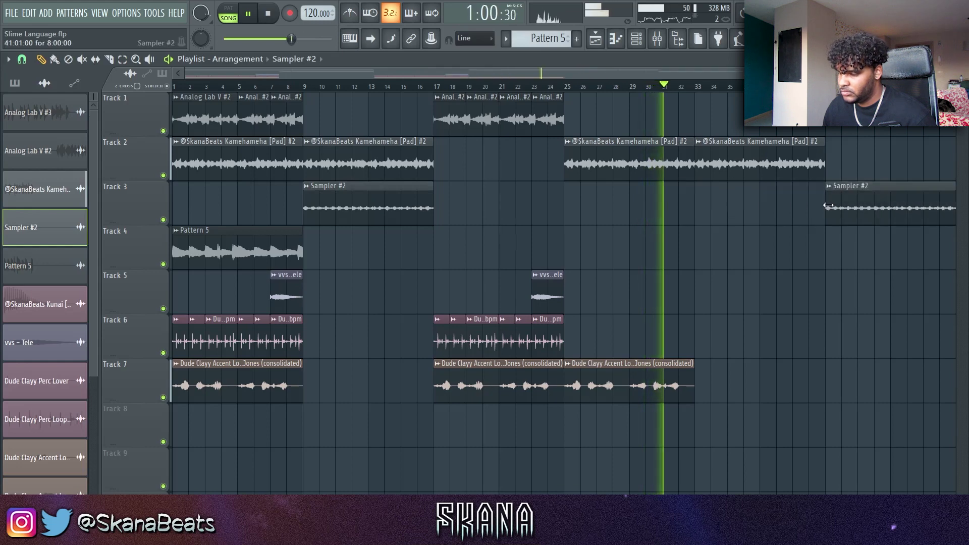
{"action": "scroll", "coordinate": [832, 205], "scroll_direction": "down", "scroll_amount": 2}
{"action": "left_click_drag", "start_coordinate": [384, 95], "coordinate": [510, 131]}
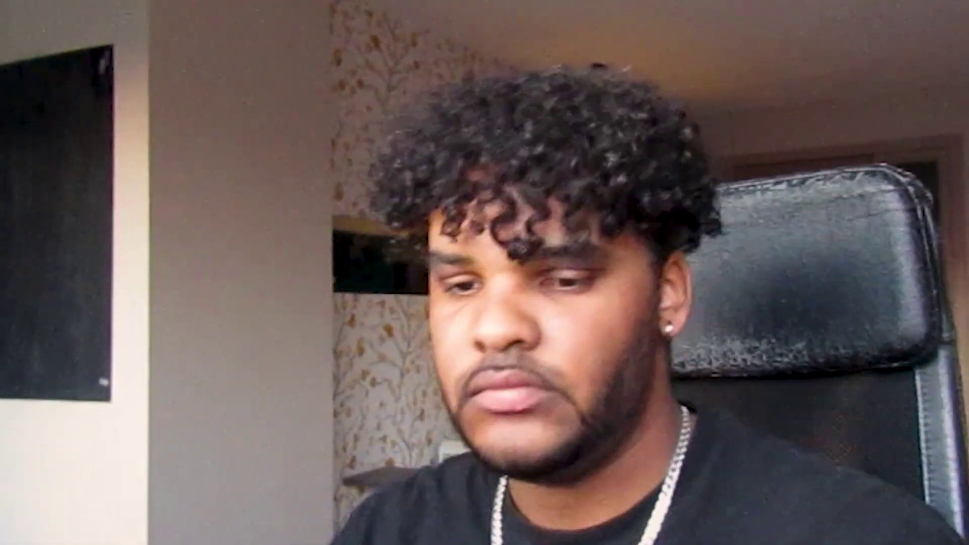
Set the HalfTime loop length to 1/4 on the consolidated melody and raise the sample's time-stretching pitch.
{"action": "left_click", "coordinate": [458, 242]}
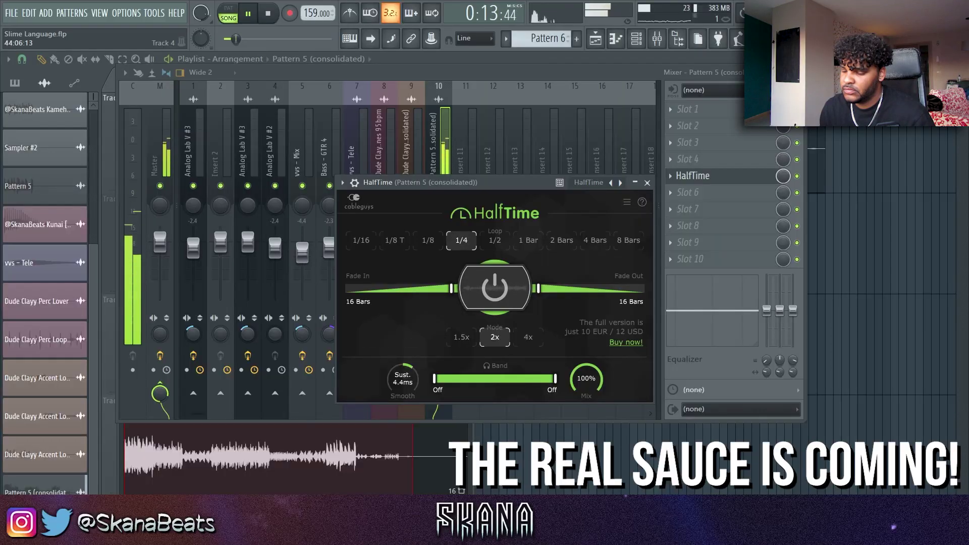
{"action": "double_click", "coordinate": [473, 434]}
{"action": "left_click_drag", "start_coordinate": [313, 286], "coordinate": [313, 276]}
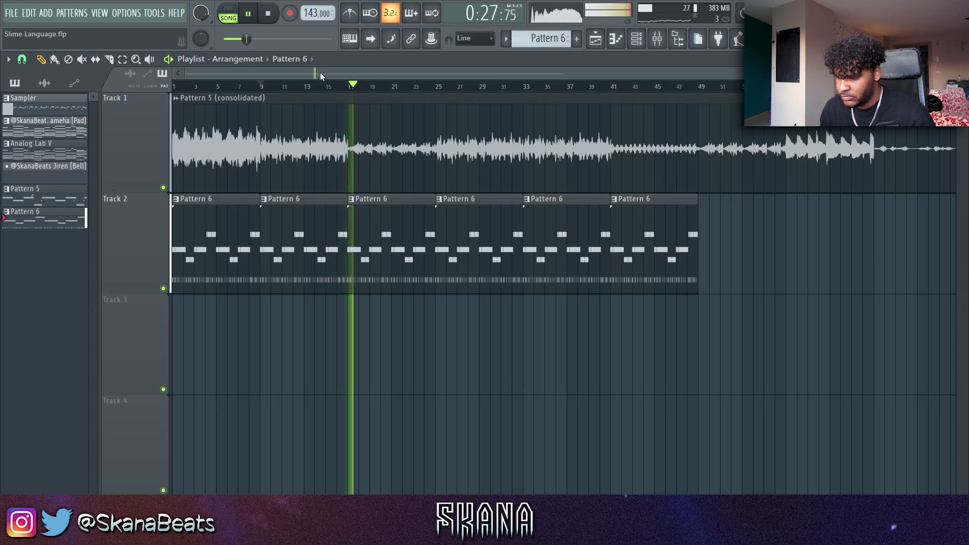
Raise the Boost slightly in the precomputed effects of the Pattern 5 (consolidated) sample on Track 1.
{"action": "double_click", "coordinate": [327, 113]}
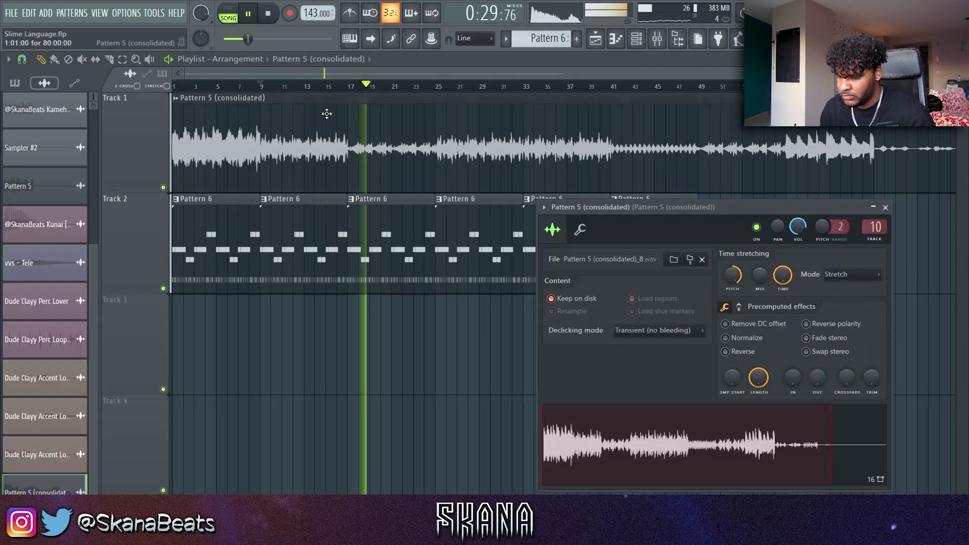
{"action": "left_click", "coordinate": [738, 307]}
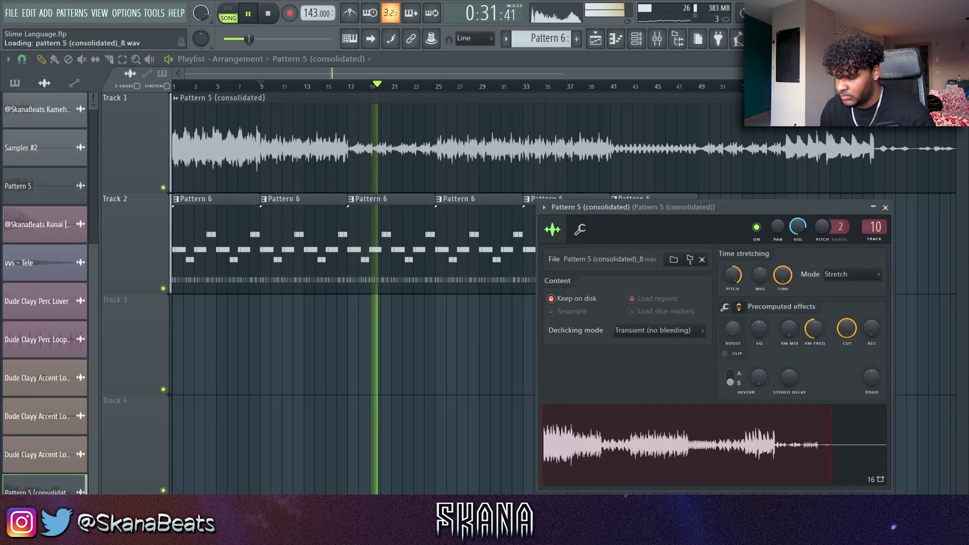
{"action": "left_click_drag", "start_coordinate": [733, 330], "coordinate": [732, 326]}
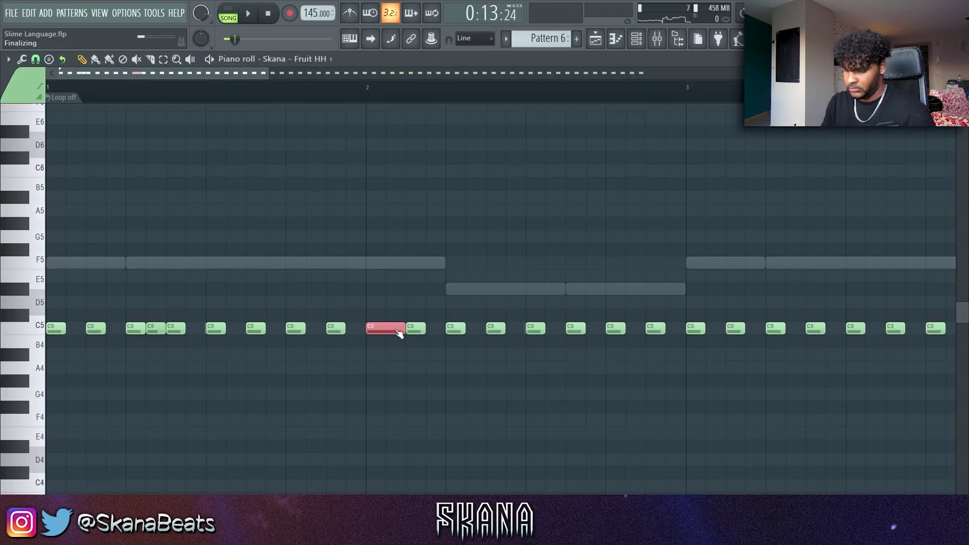
Chop the selected long C5 hi-hat note at the start of bar 2 into four short notes.
{"action": "key", "text": "alt+u"}
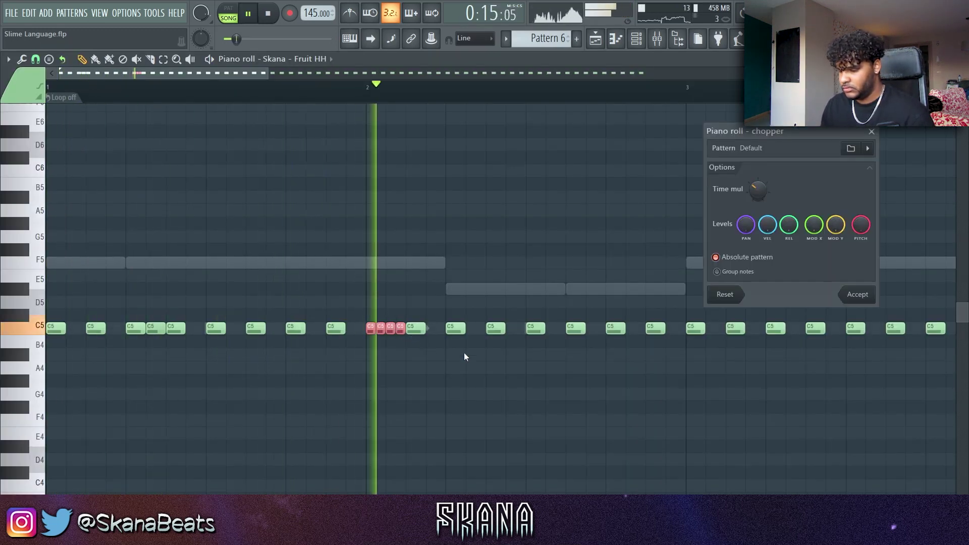
{"action": "left_click", "coordinate": [858, 294]}
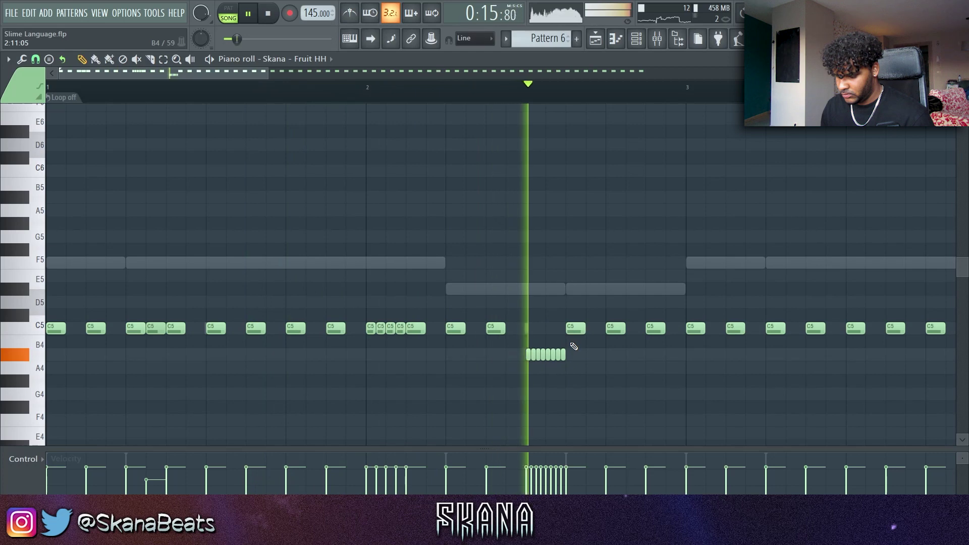
Move the A#4 hi-hat roll in bar 2 from beat 3 to beat 4 and fill the gap with a C5 hi-hat.
{"action": "left_click_drag", "start_coordinate": [571, 346], "coordinate": [522, 363]}
{"action": "scroll", "coordinate": [519, 342], "scroll_direction": "down", "scroll_amount": 2}
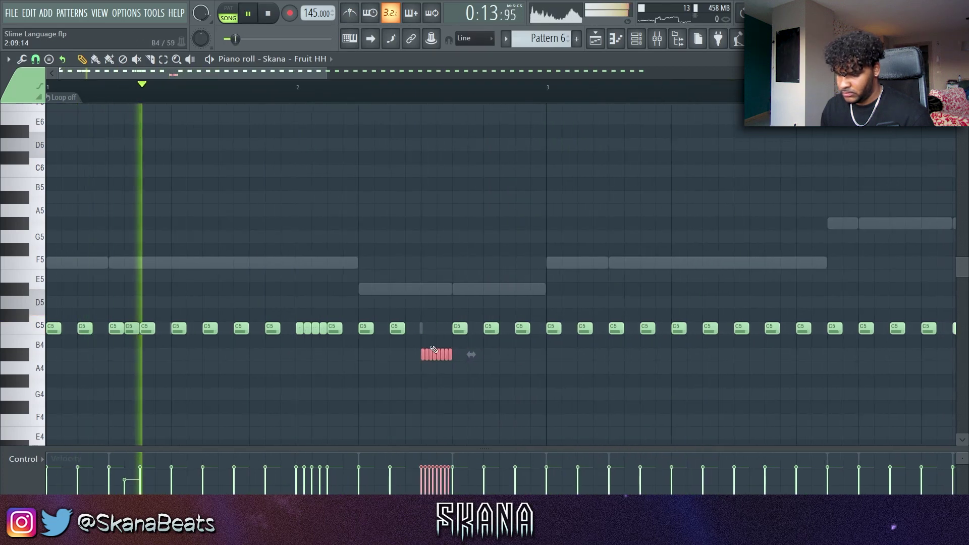
{"action": "left_click_drag", "start_coordinate": [432, 357], "coordinate": [494, 357]}
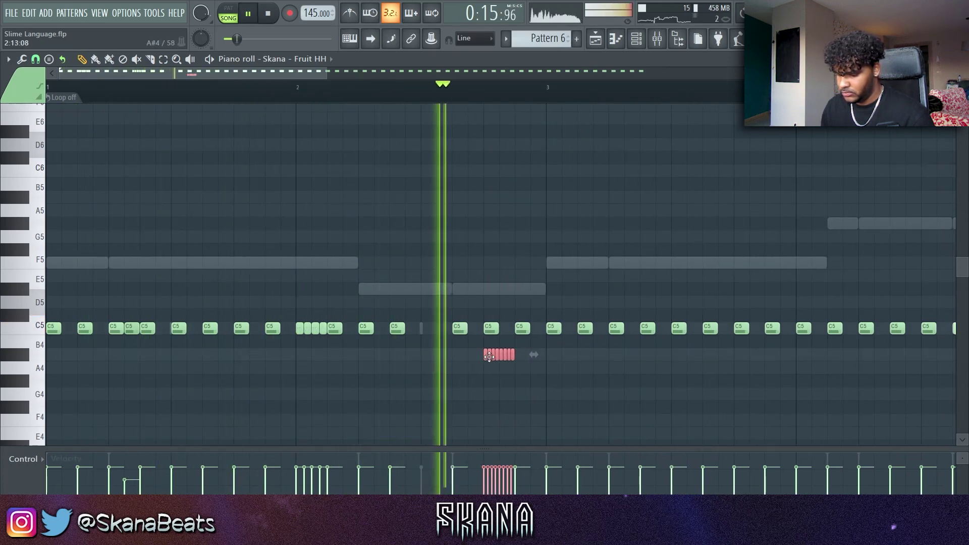
{"action": "left_click", "coordinate": [428, 327]}
{"action": "left_click_drag", "start_coordinate": [427, 327], "coordinate": [411, 327]}
{"action": "key", "text": "space"}
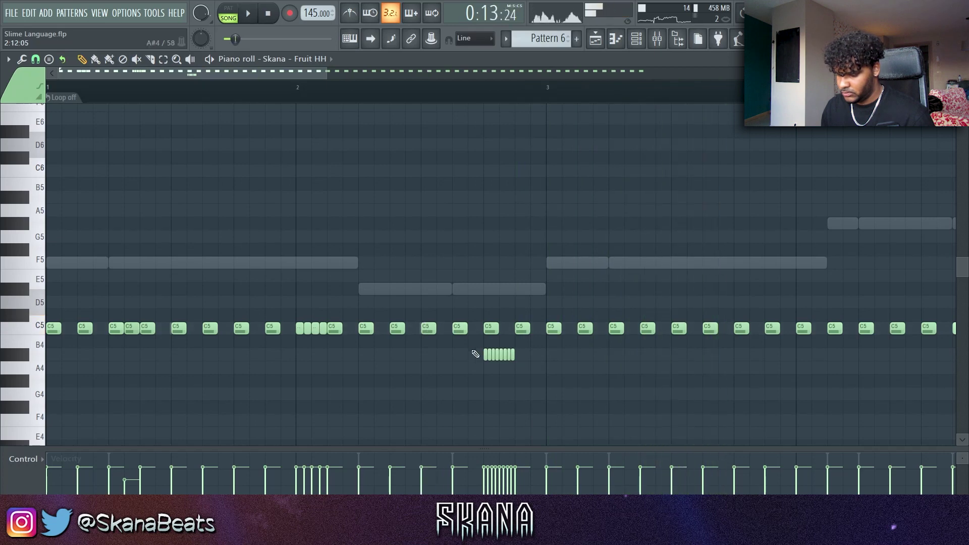
Draw a falling fine-pitch ramp across the A#4 hi-hat roll in bar 2 and return the control lane to velocity.
{"action": "key", "text": "space"}
{"action": "left_click", "coordinate": [23, 459]}
{"action": "left_click", "coordinate": [31, 471]}
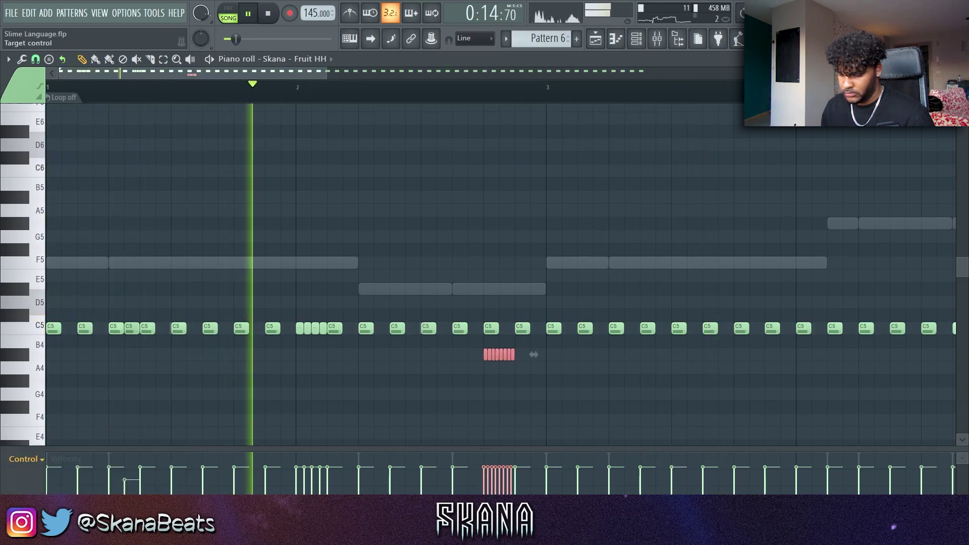
{"action": "left_click_drag", "start_coordinate": [473, 479], "coordinate": [492, 489]}
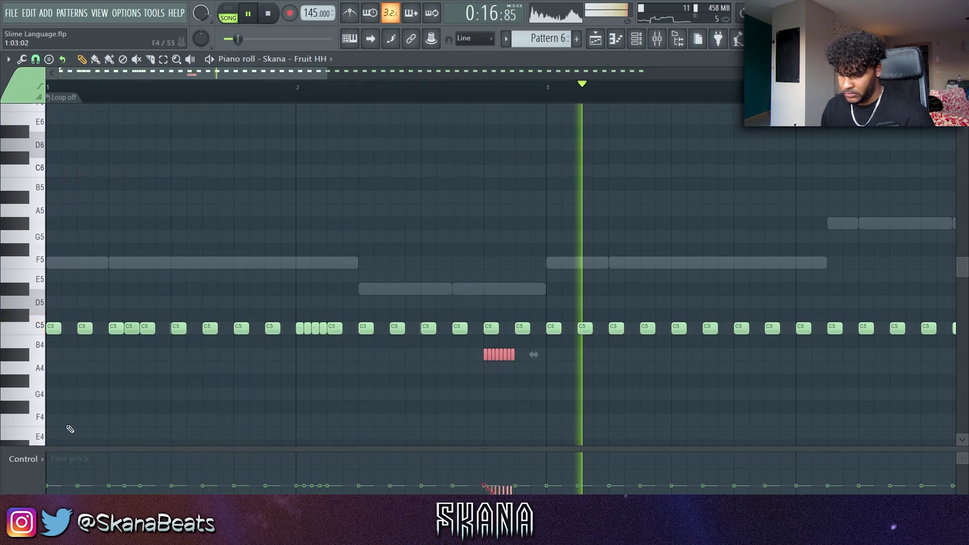
{"action": "left_click", "coordinate": [23, 459]}
{"action": "left_click", "coordinate": [26, 459]}
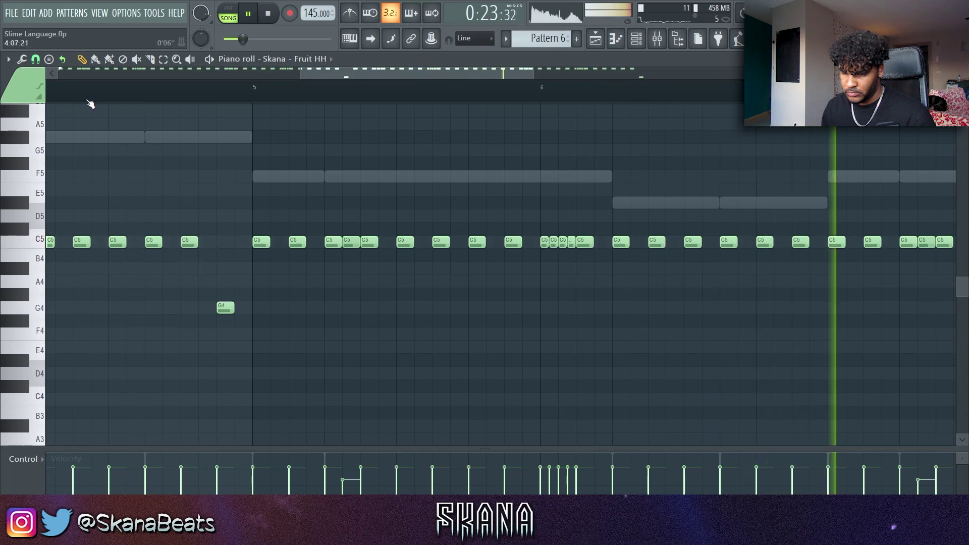
Slightly lower the velocity of the last C5 hi-hat in bar 4 and play the pattern back.
{"action": "left_click", "coordinate": [191, 242]}
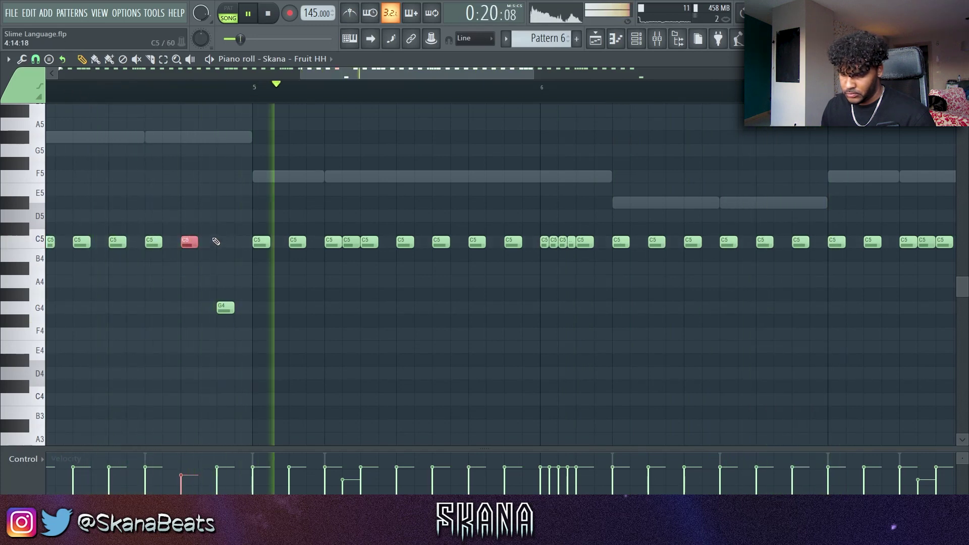
{"action": "key", "text": "space"}
{"action": "scroll", "coordinate": [228, 230], "scroll_direction": "down", "scroll_amount": 3}
{"action": "scroll", "coordinate": [228, 230], "scroll_direction": "down", "scroll_amount": 2}
{"action": "key", "text": "space"}
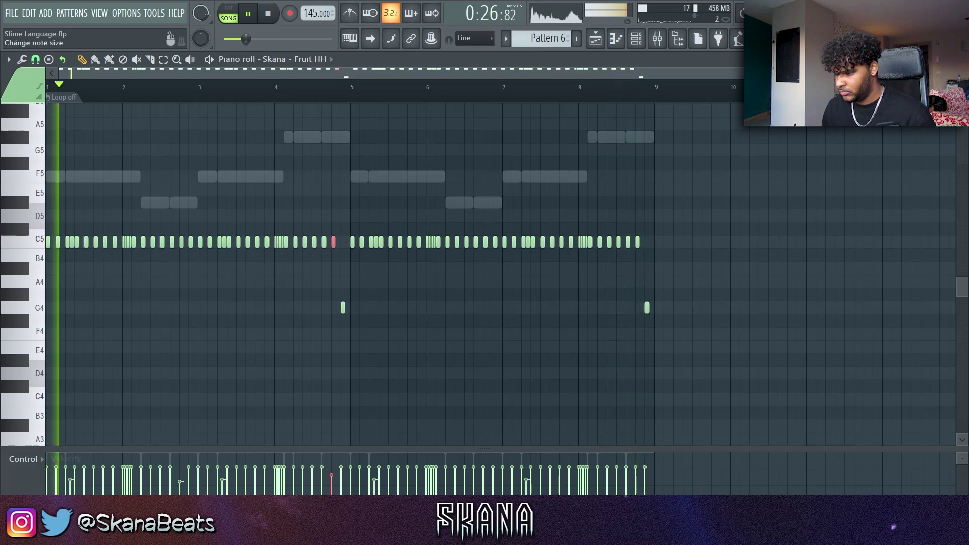
Add Snare 2 from the Snares folder of the Travis Scott Drum Kit as a new channel below Skana - Fruit HH.
{"action": "key", "text": "F7"}
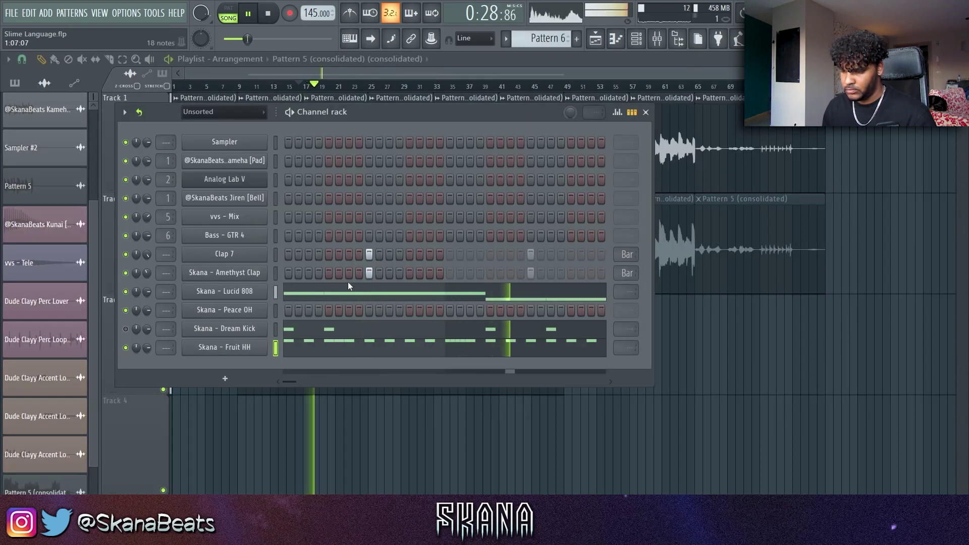
{"action": "left_click", "coordinate": [679, 41]}
{"action": "scroll", "coordinate": [76, 303], "scroll_direction": "down", "scroll_amount": 5}
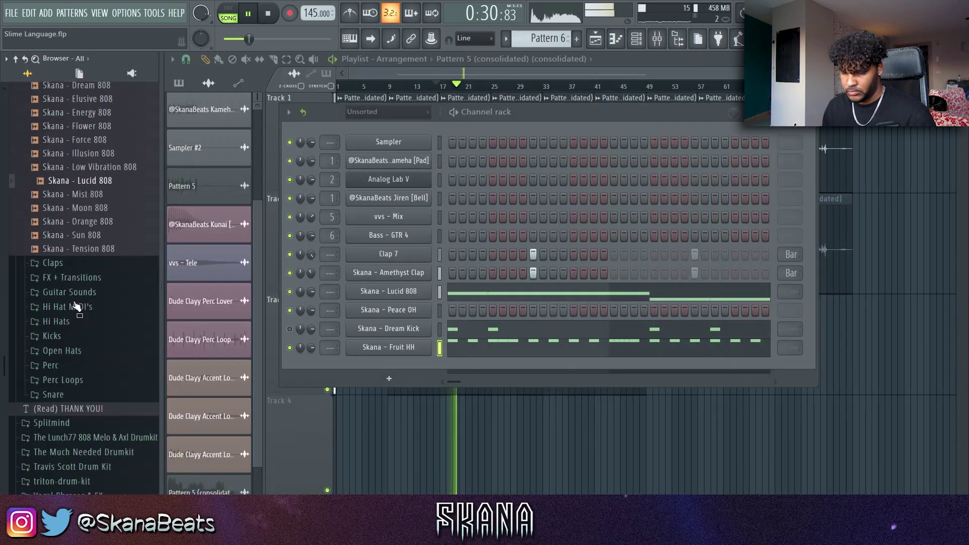
{"action": "scroll", "coordinate": [81, 318], "scroll_direction": "down", "scroll_amount": 4}
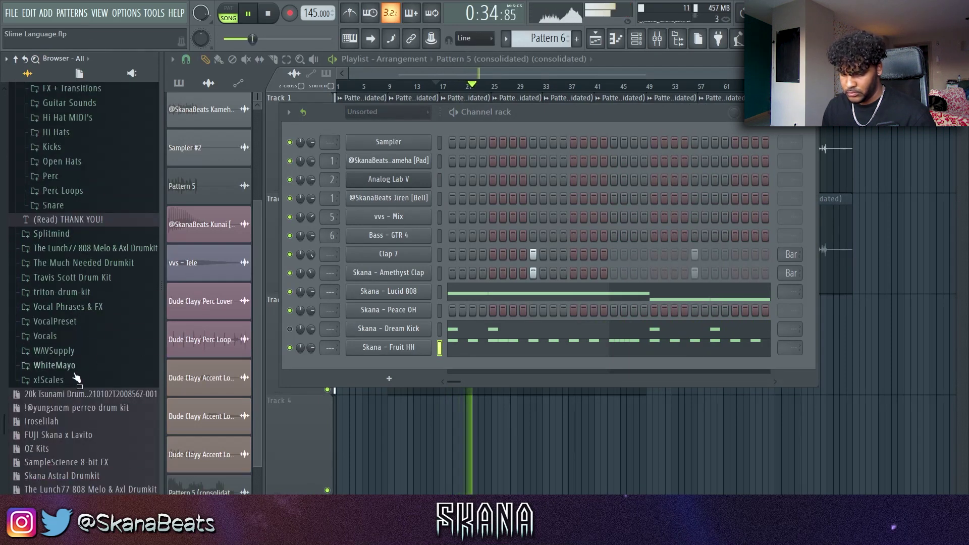
{"action": "left_click", "coordinate": [74, 280]}
{"action": "scroll", "coordinate": [89, 217], "scroll_direction": "down", "scroll_amount": 5}
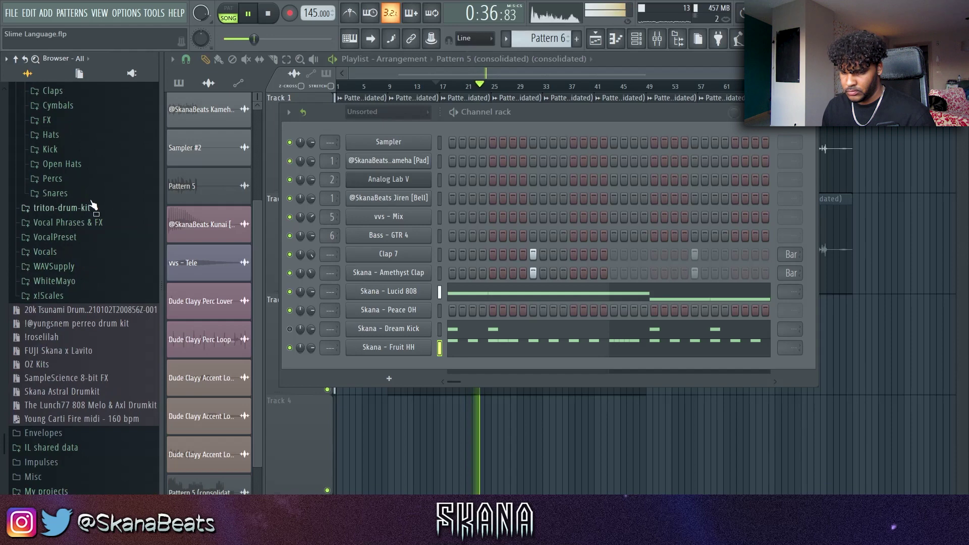
{"action": "left_click", "coordinate": [71, 196]}
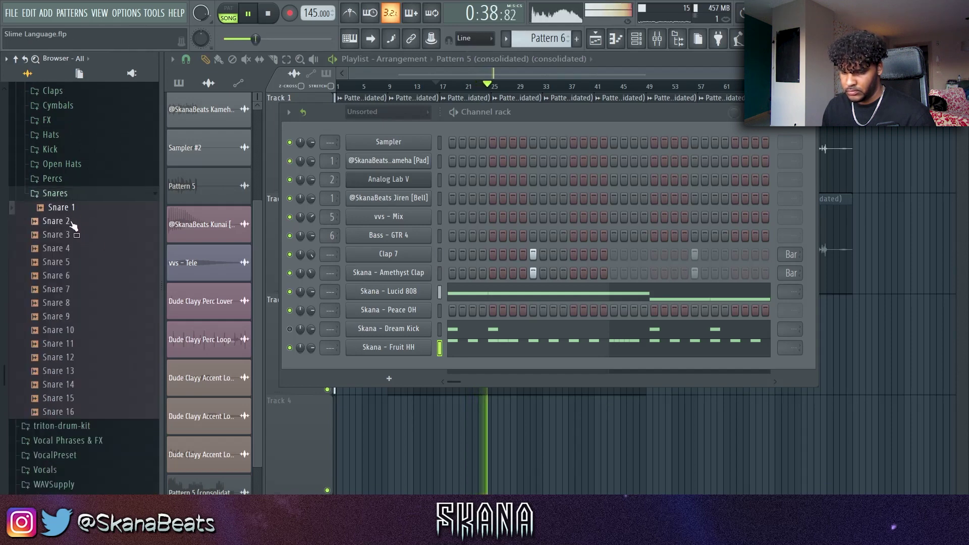
{"action": "left_click_drag", "start_coordinate": [402, 388], "coordinate": [407, 365]}
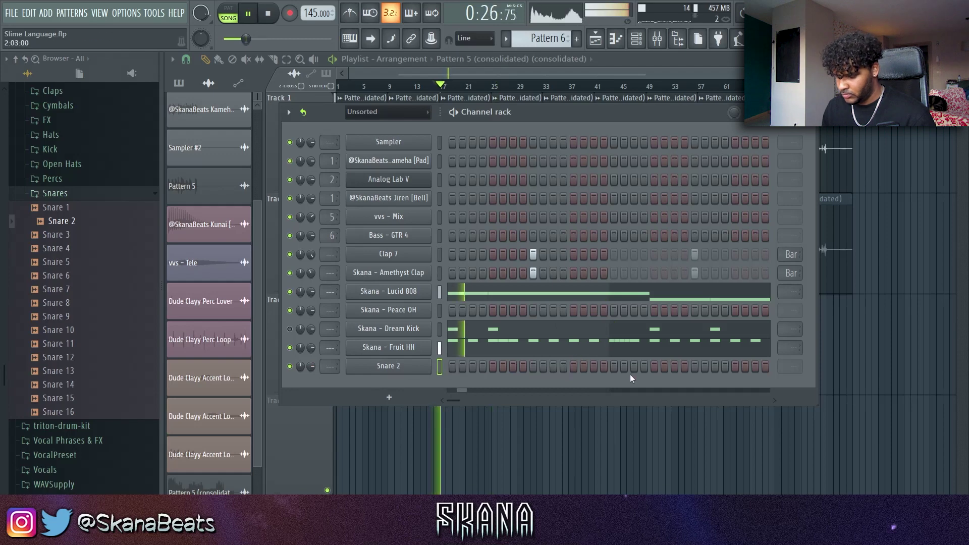
Program Snare 2 hits on C5 in bars 2, 3 and 4 and duplicate them across bars 5 to 8.
{"action": "right_click", "coordinate": [430, 365]}
{"action": "left_click", "coordinate": [458, 352]}
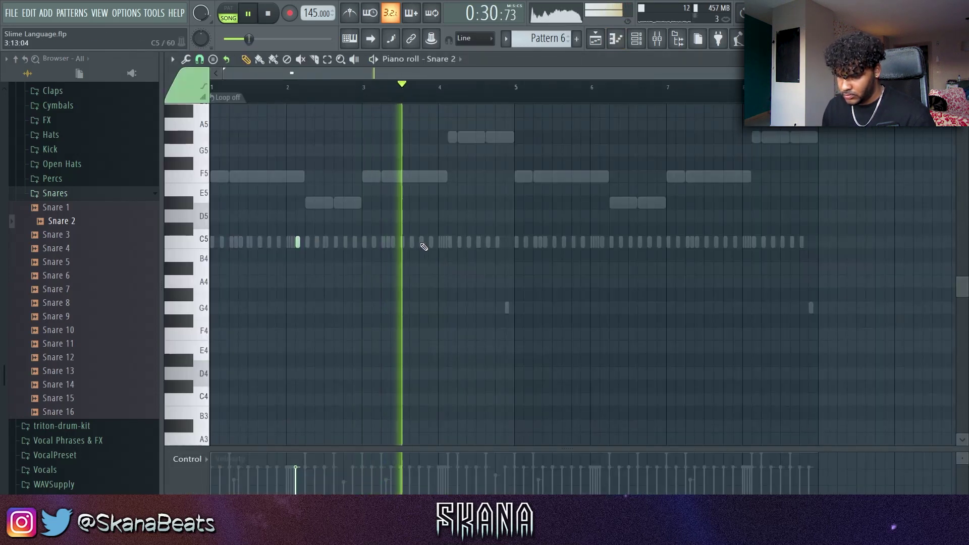
{"action": "left_click", "coordinate": [450, 242]}
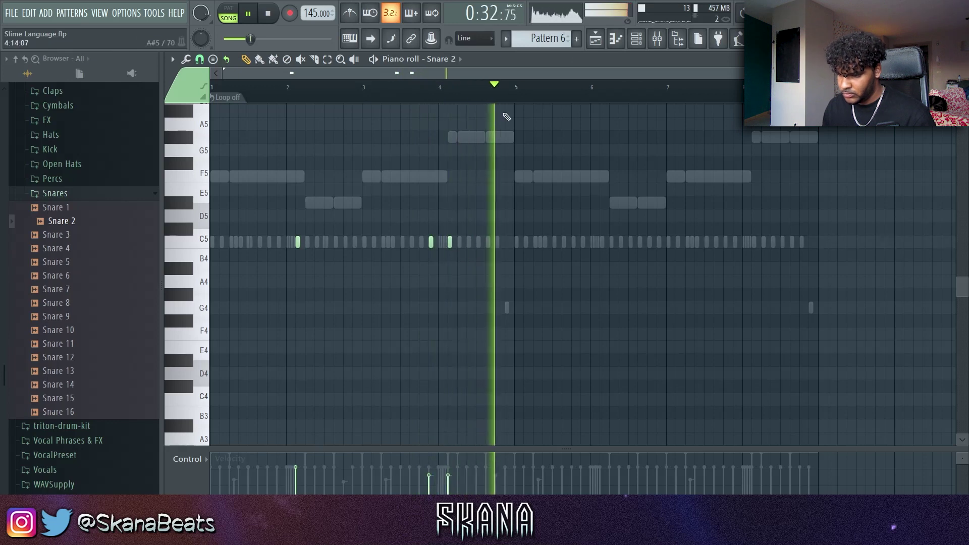
{"action": "left_click_drag", "start_coordinate": [520, 90], "coordinate": [743, 91]}
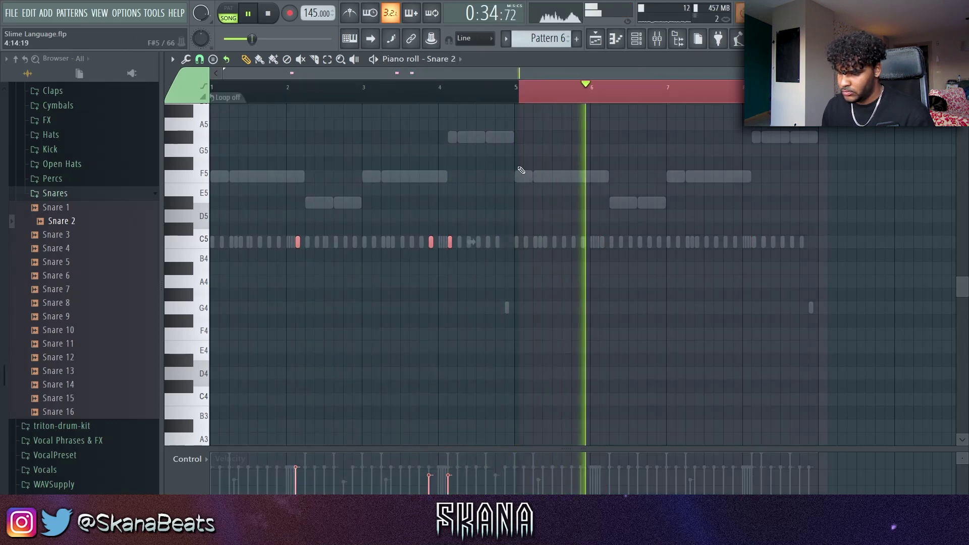
{"action": "left_click_drag", "start_coordinate": [571, 97], "coordinate": [537, 96]}
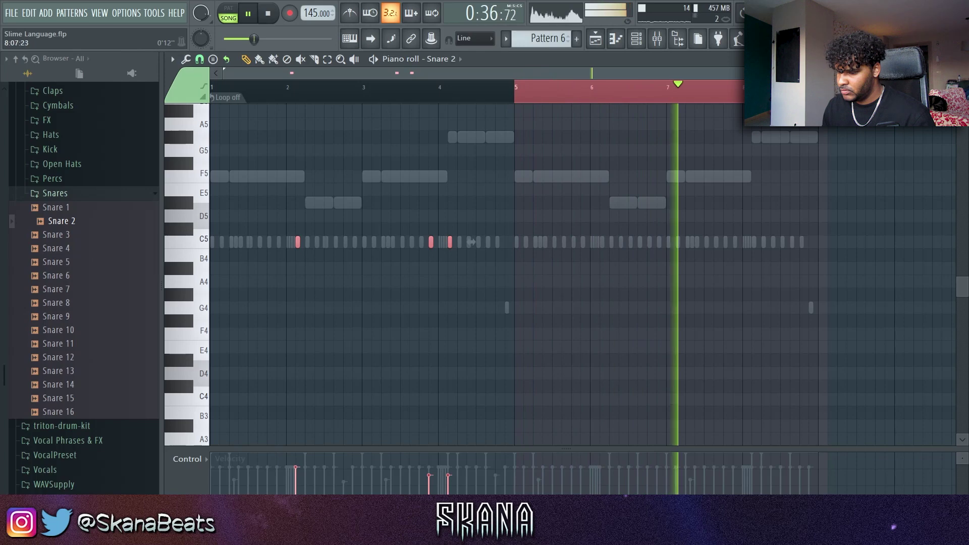
{"action": "left_click_drag", "start_coordinate": [518, 98], "coordinate": [7, 190]}
{"action": "key", "text": "ctrl+b"}
{"action": "key", "text": "ctrl+d"}
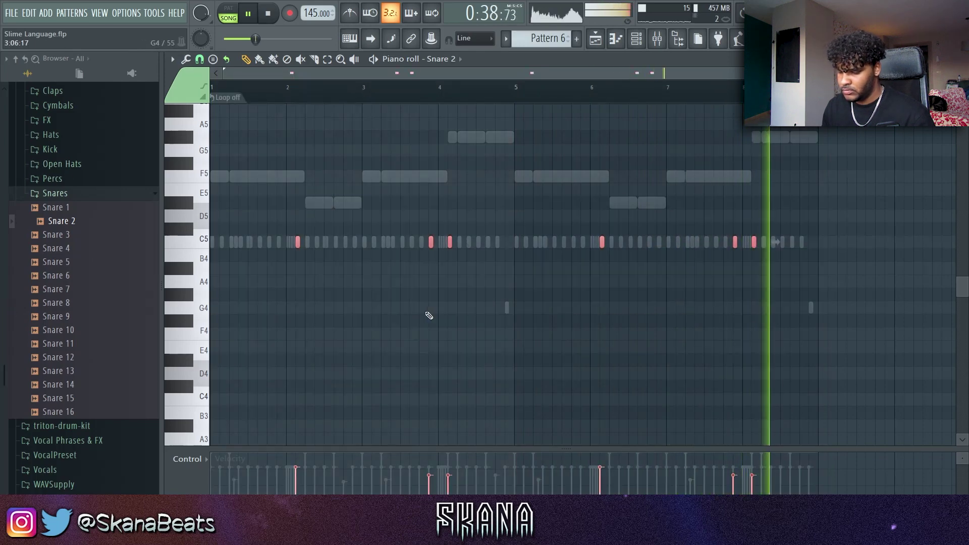
Replace the snare channel's sample with Snare 6 from the same kit and lower the channel's volume.
{"action": "key", "text": "space"}
{"action": "left_click", "coordinate": [77, 303]}
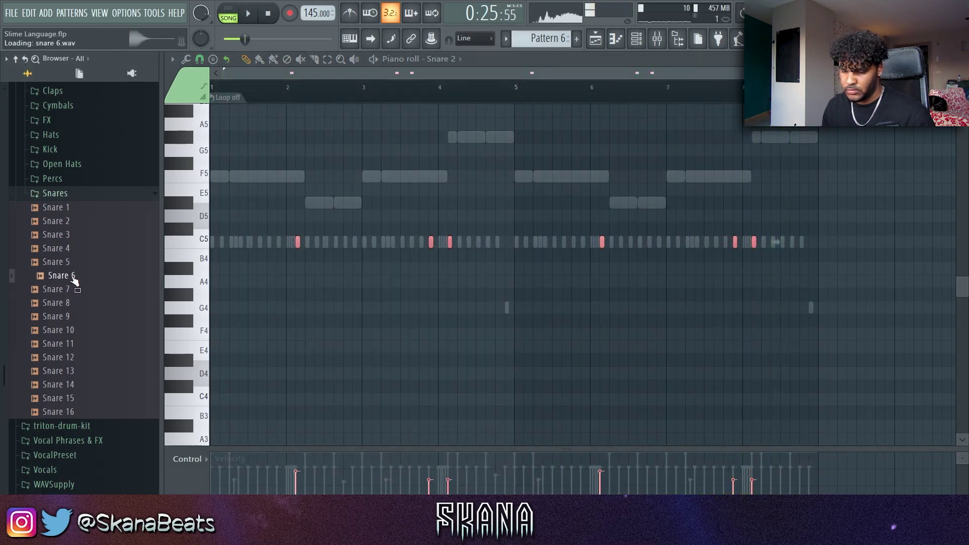
{"action": "key", "text": "space"}
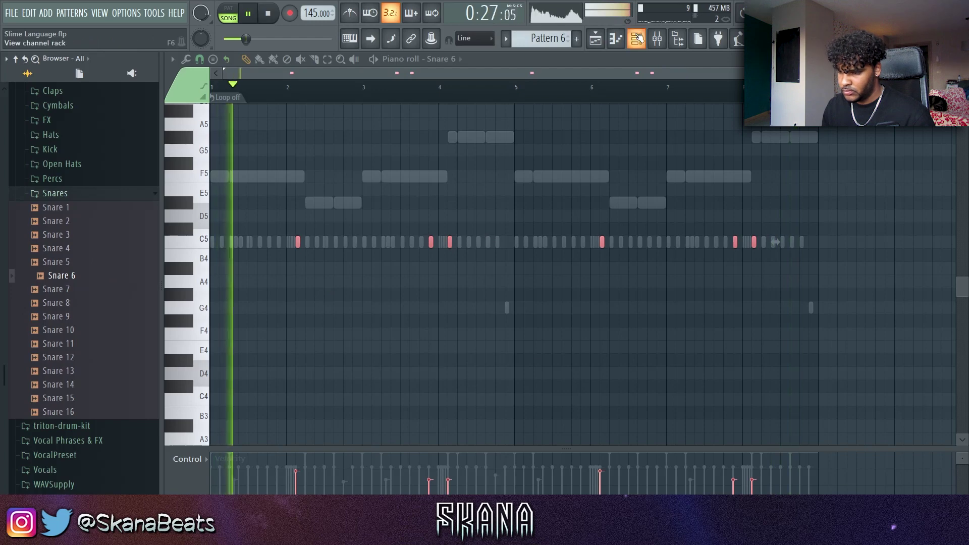
{"action": "key", "text": "F6"}
{"action": "left_click_drag", "start_coordinate": [311, 366], "coordinate": [311, 376]}
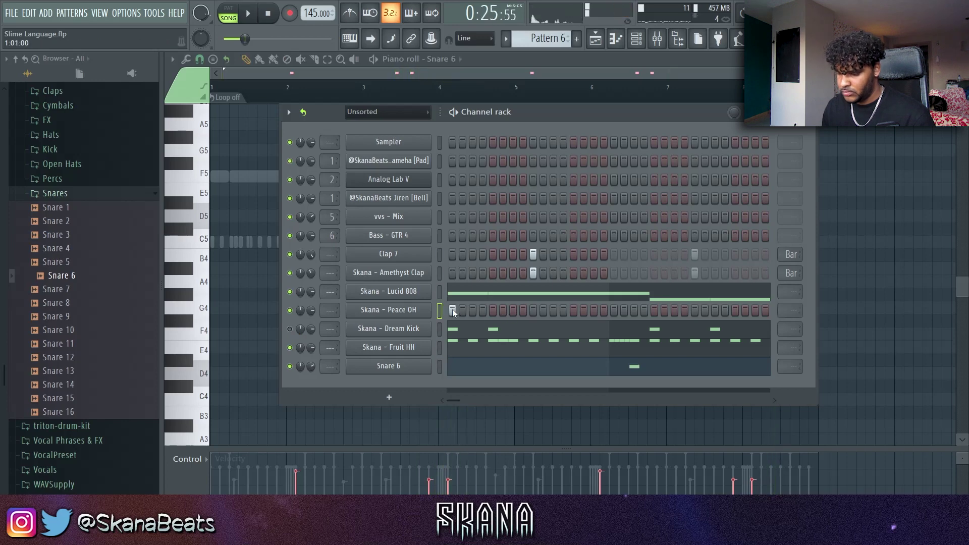
Add a Skana - Peace OH hit on C5 at bar 3 and duplicate the hits from bars 1 to 4 into bars 5 to 8.
{"action": "key", "text": "space"}
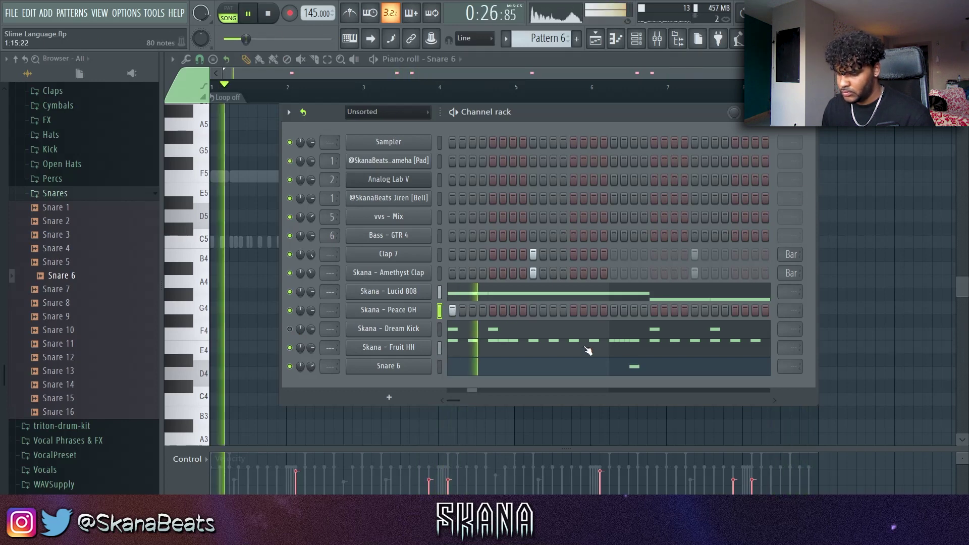
{"action": "right_click", "coordinate": [446, 310]}
{"action": "left_click", "coordinate": [459, 314]}
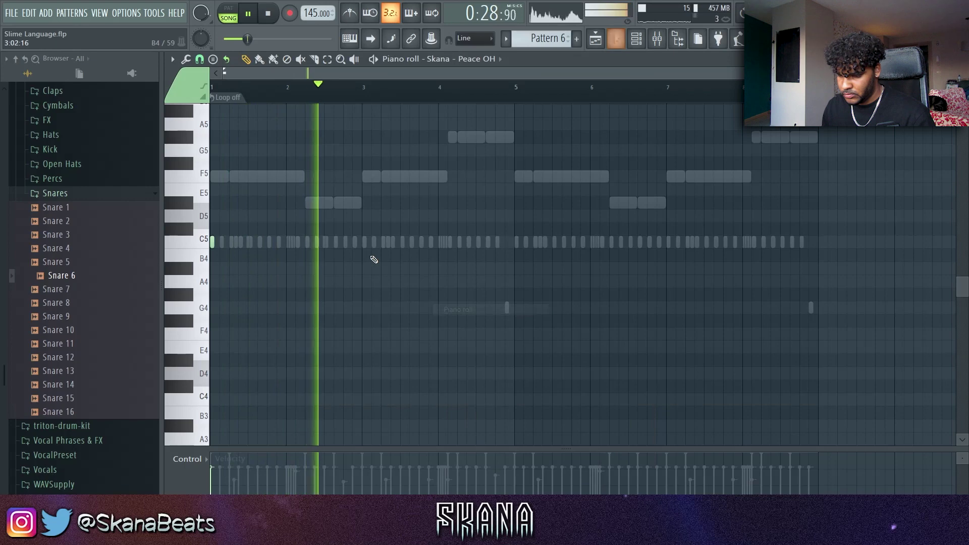
{"action": "left_click", "coordinate": [364, 242]}
{"action": "left_click_drag", "start_coordinate": [511, 91], "coordinate": [191, 137]}
{"action": "left_click", "coordinate": [619, 161]}
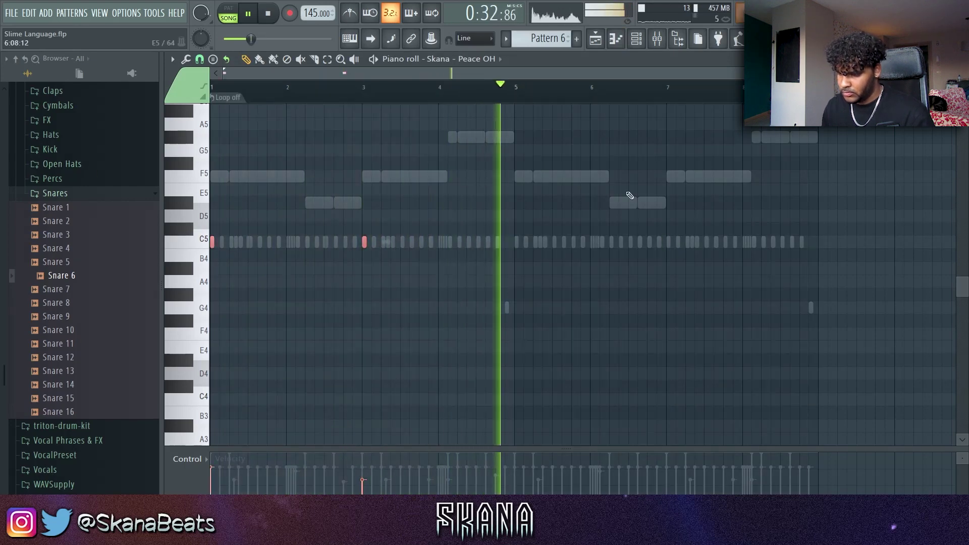
{"action": "left_click_drag", "start_coordinate": [519, 89], "coordinate": [210, 93]}
{"action": "key", "text": "ctrl+b"}
{"action": "left_click", "coordinate": [861, 205]}
{"action": "left_click", "coordinate": [580, 329]}
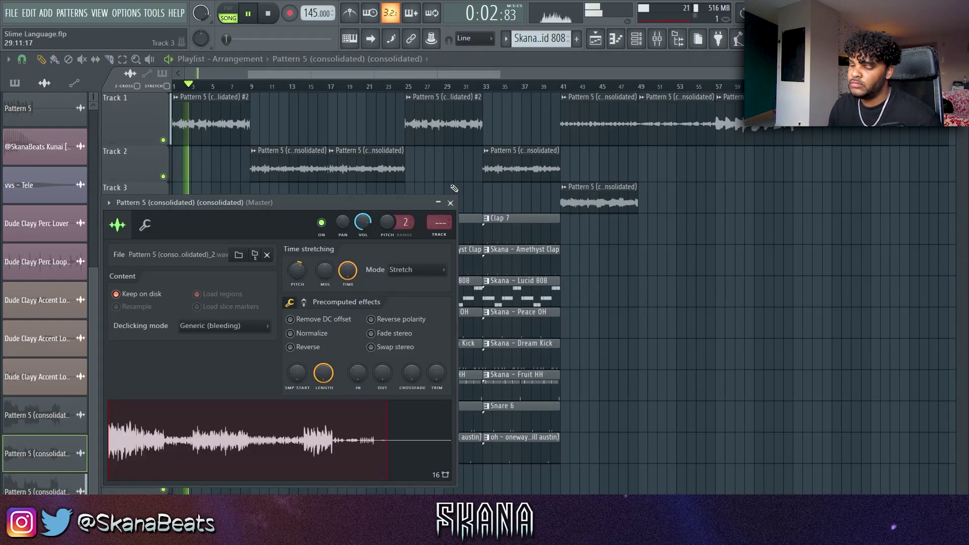
Try a Pattern 5 (consolidated) clip on Track 3 trimmed to start at bar 5, and delete it.
{"action": "left_click", "coordinate": [449, 209]}
{"action": "scroll", "coordinate": [429, 195], "scroll_direction": "down", "scroll_amount": 1}
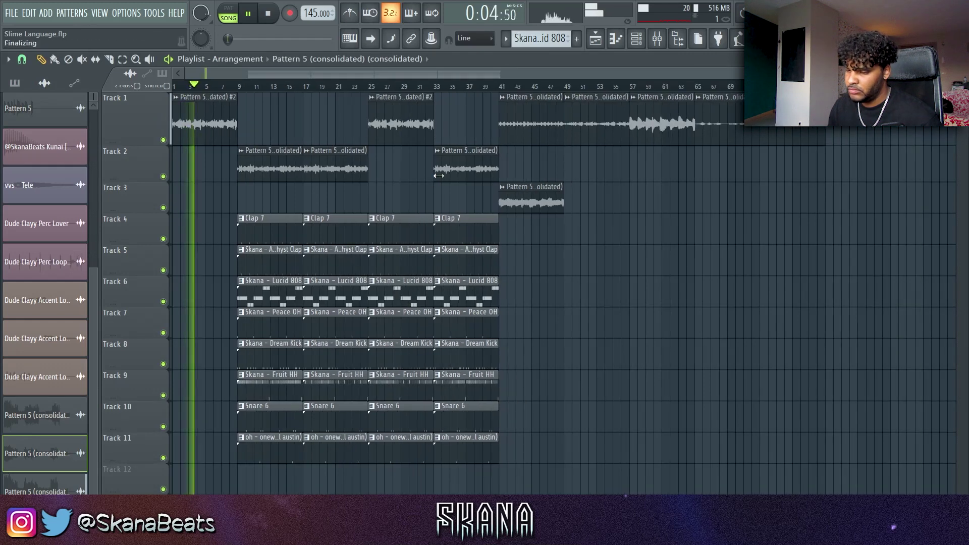
{"action": "left_click_drag", "start_coordinate": [225, 198], "coordinate": [104, 211]}
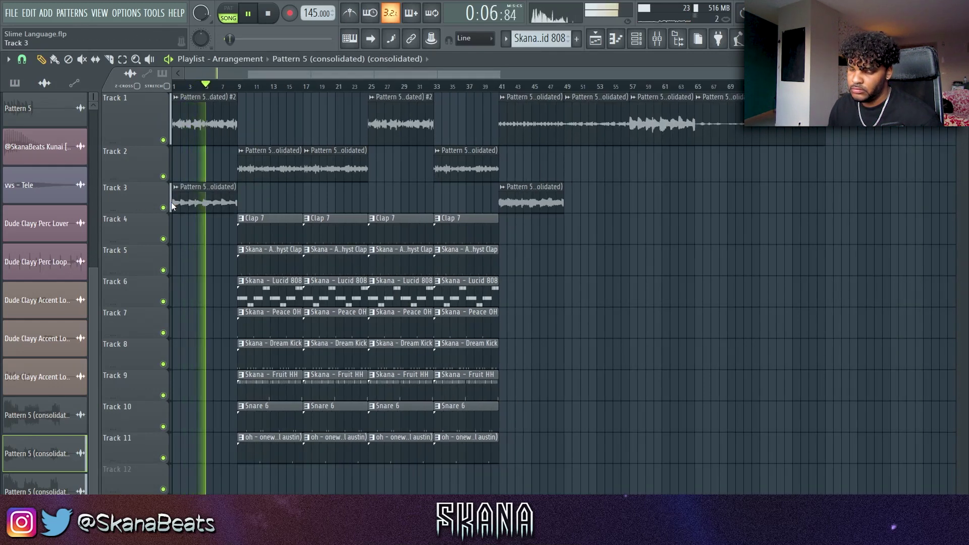
{"action": "left_click_drag", "start_coordinate": [188, 200], "coordinate": [221, 200]}
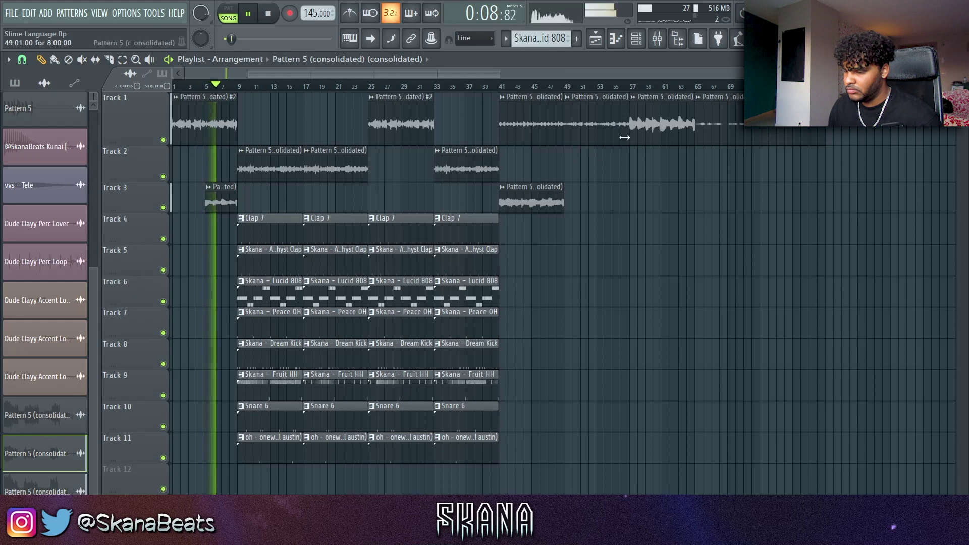
{"action": "right_click", "coordinate": [217, 201]}
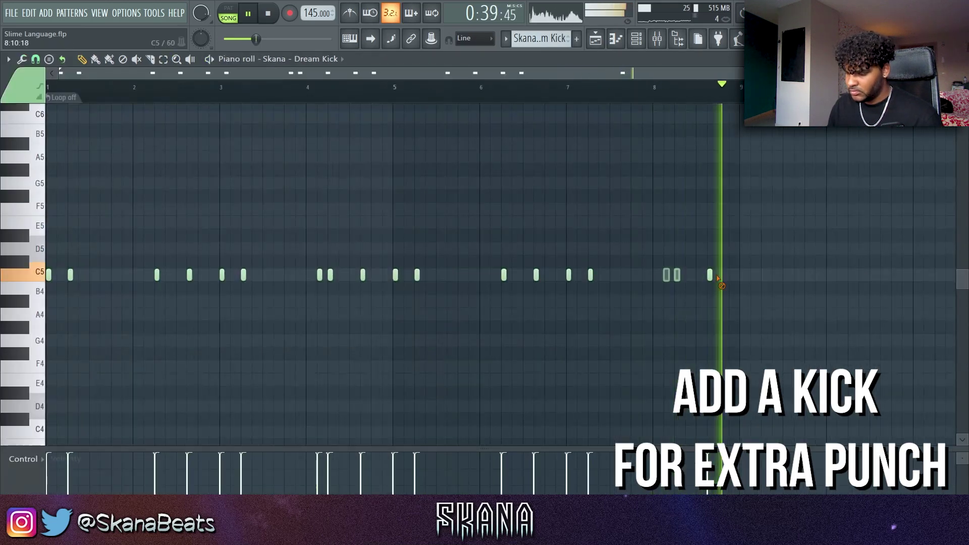
Delete the Skana - Dream Kick notes in bars 2, 4, 6 and 8, leaving only the pairs in the odd bars.
{"action": "right_click", "coordinate": [710, 276]}
{"action": "right_click", "coordinate": [677, 275]}
{"action": "right_click", "coordinate": [666, 275]}
{"action": "right_click", "coordinate": [157, 276]}
{"action": "right_click", "coordinate": [189, 275]}
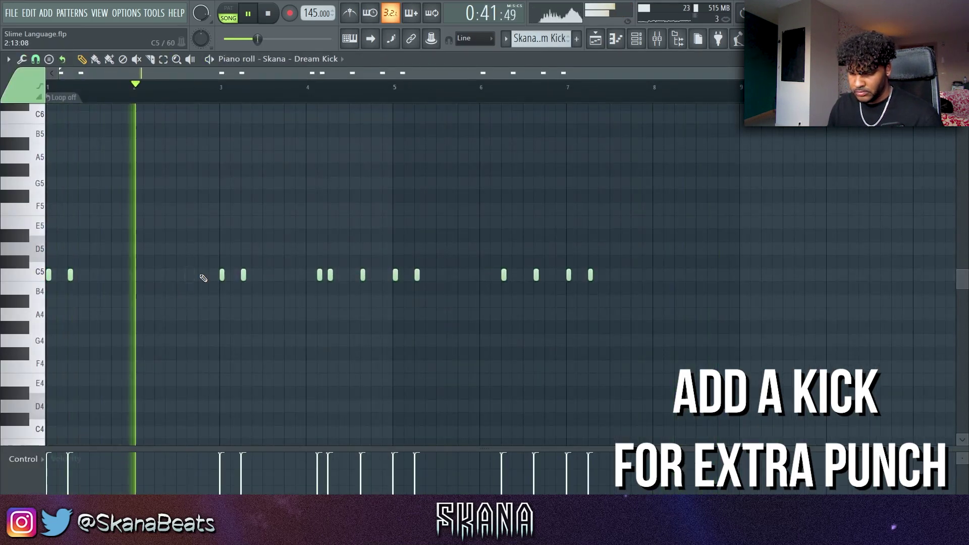
{"action": "right_click", "coordinate": [320, 275]}
{"action": "right_click", "coordinate": [331, 276]}
{"action": "right_click", "coordinate": [363, 275]}
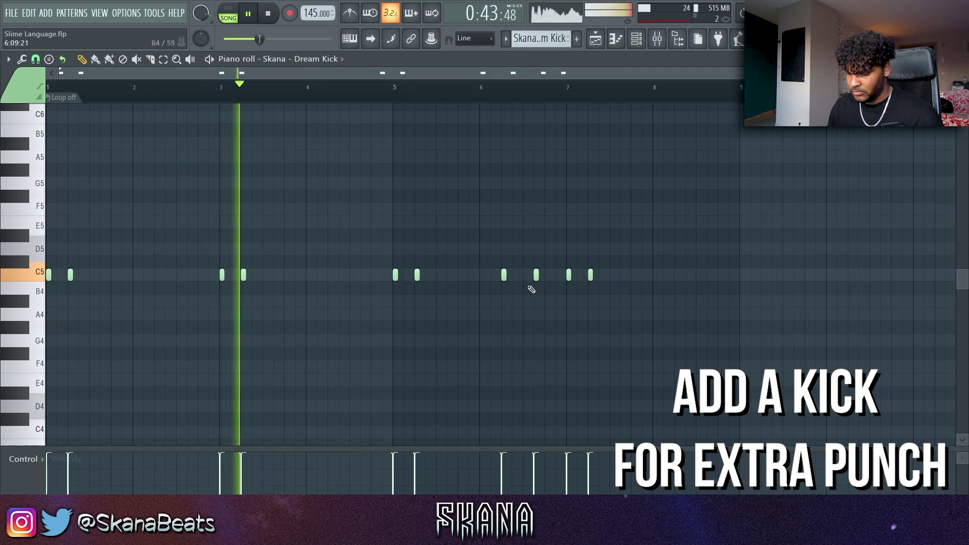
{"action": "scroll", "coordinate": [505, 281], "scroll_direction": "down", "scroll_amount": 1}
{"action": "right_click", "coordinate": [536, 236]}
{"action": "right_click", "coordinate": [504, 236]}
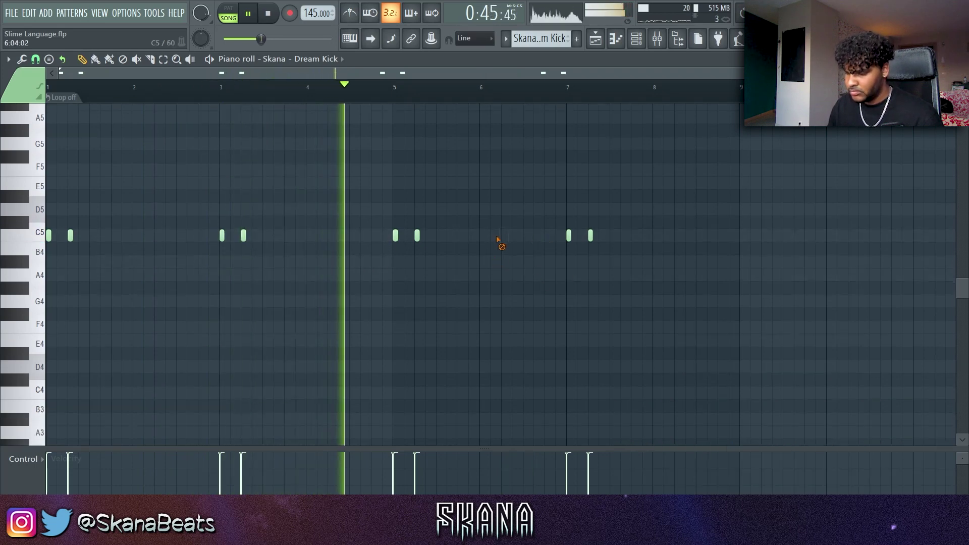
Delete the Skana - Dream Kick clips at bars 25 and 33 and the Skana - Lucid 808 clip at bar 25.
{"action": "key", "text": "F5"}
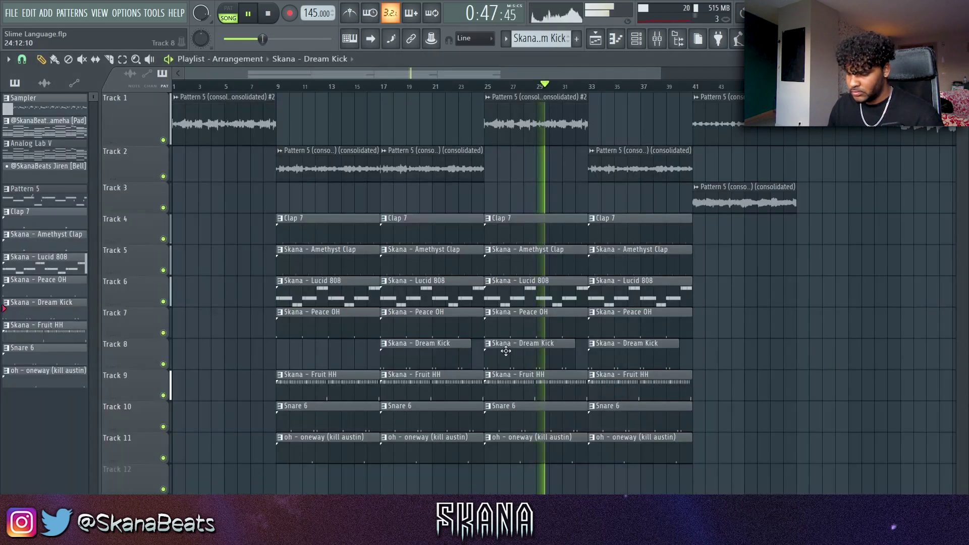
{"action": "scroll", "coordinate": [563, 364], "scroll_direction": "right", "scroll_amount": 3}
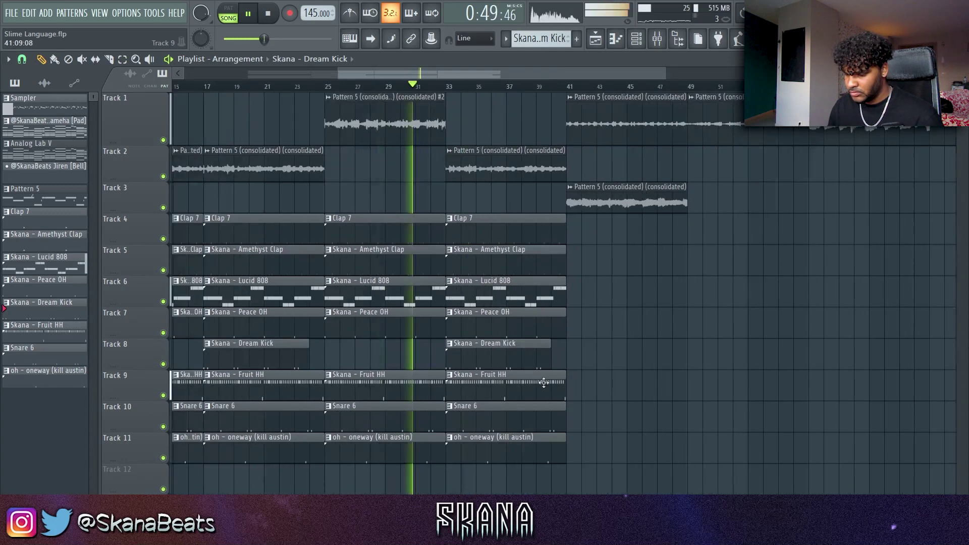
{"action": "scroll", "coordinate": [544, 382], "scroll_direction": "up", "scroll_amount": 2}
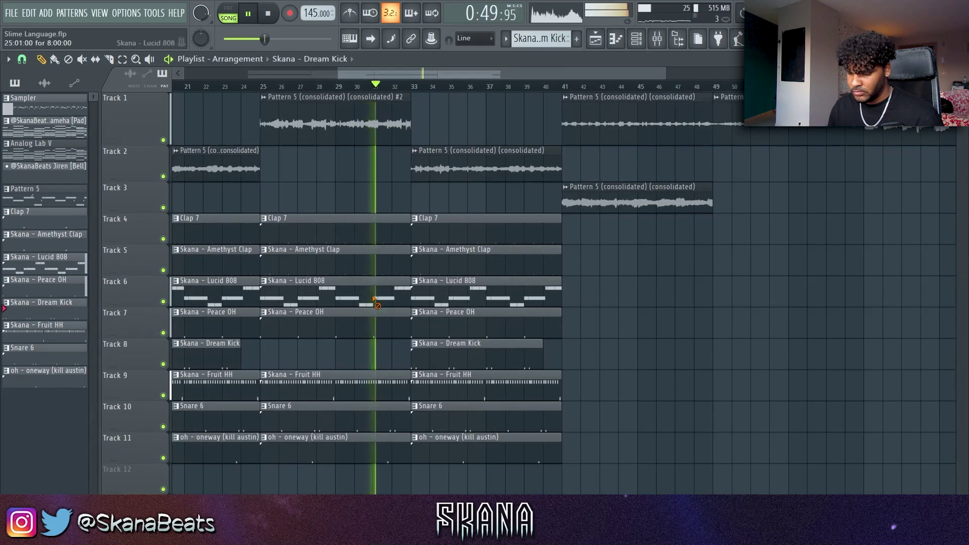
{"action": "right_click", "coordinate": [439, 354]}
{"action": "scroll", "coordinate": [435, 346], "scroll_direction": "down", "scroll_amount": 2}
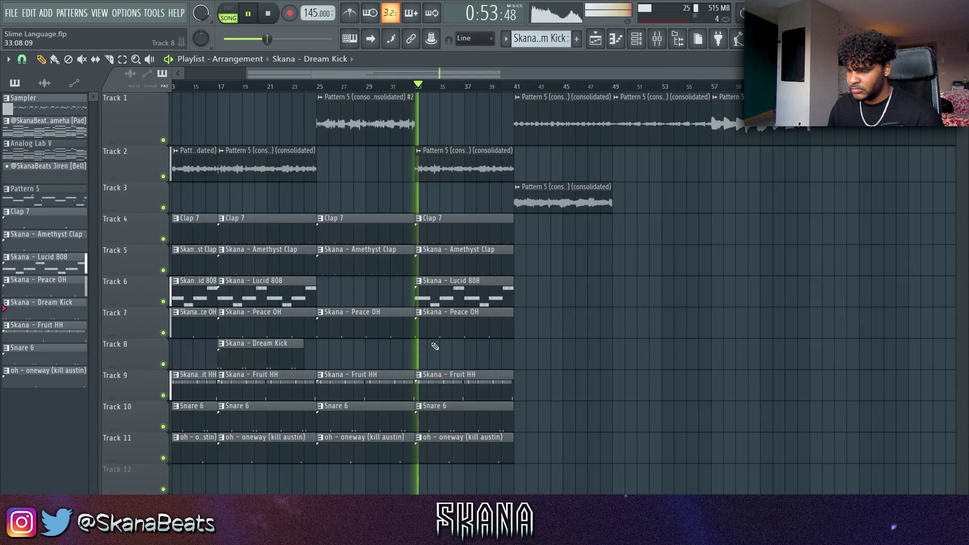
{"action": "scroll", "coordinate": [435, 346], "scroll_direction": "down", "scroll_amount": 1}
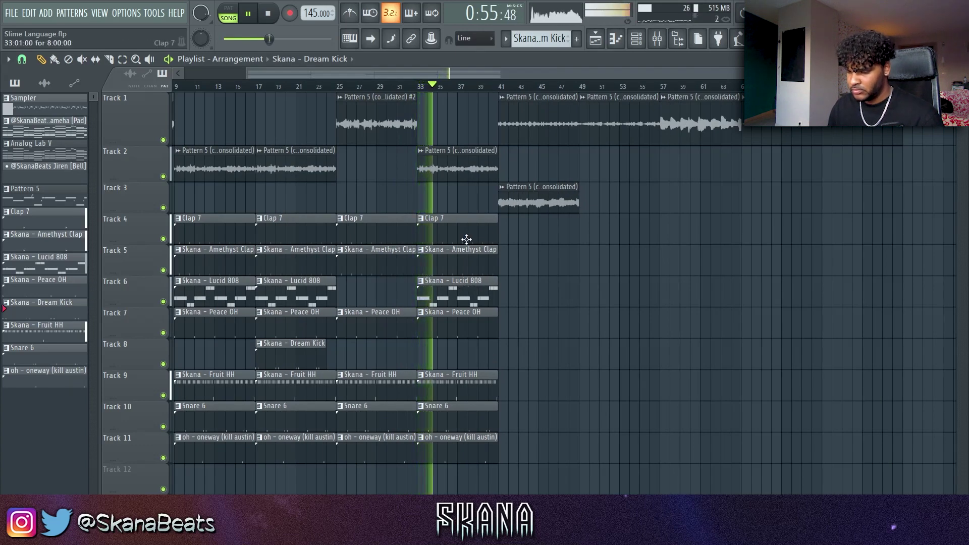
Duplicate the bar 33 drum clips on Tracks 4 to 11, and copy the bar 9 drum and 808 clips to bar 41.
{"action": "left_click_drag", "start_coordinate": [465, 228], "coordinate": [469, 449]}
{"action": "key", "text": "ctrl+b"}
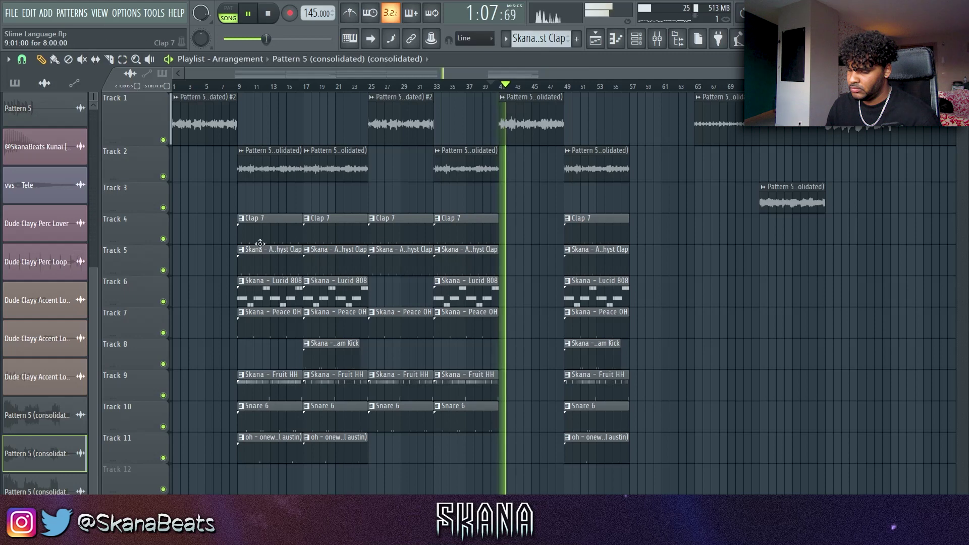
{"action": "left_click_drag", "start_coordinate": [260, 244], "coordinate": [268, 472]}
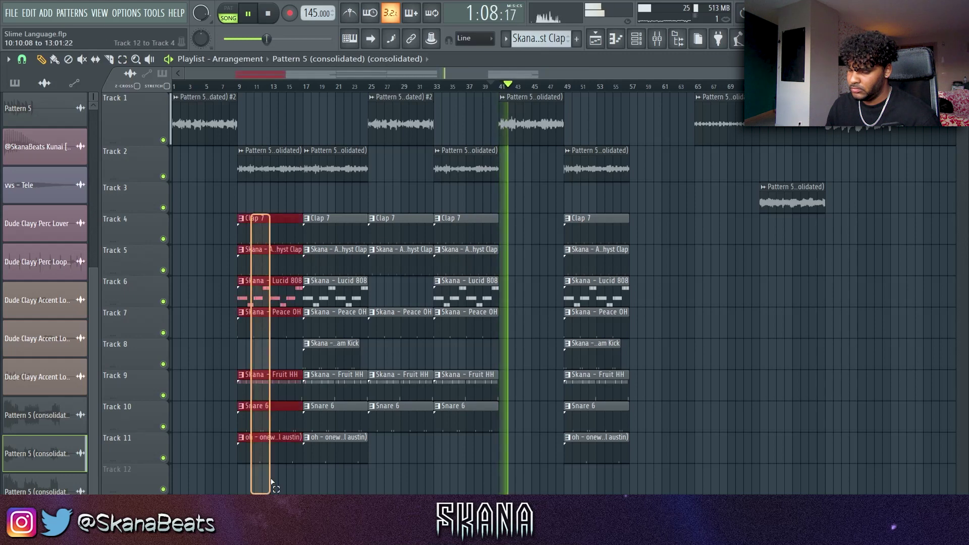
{"action": "left_click_drag", "start_coordinate": [259, 286], "coordinate": [520, 287]}
{"action": "scroll", "coordinate": [520, 286], "scroll_direction": "up", "scroll_amount": 8}
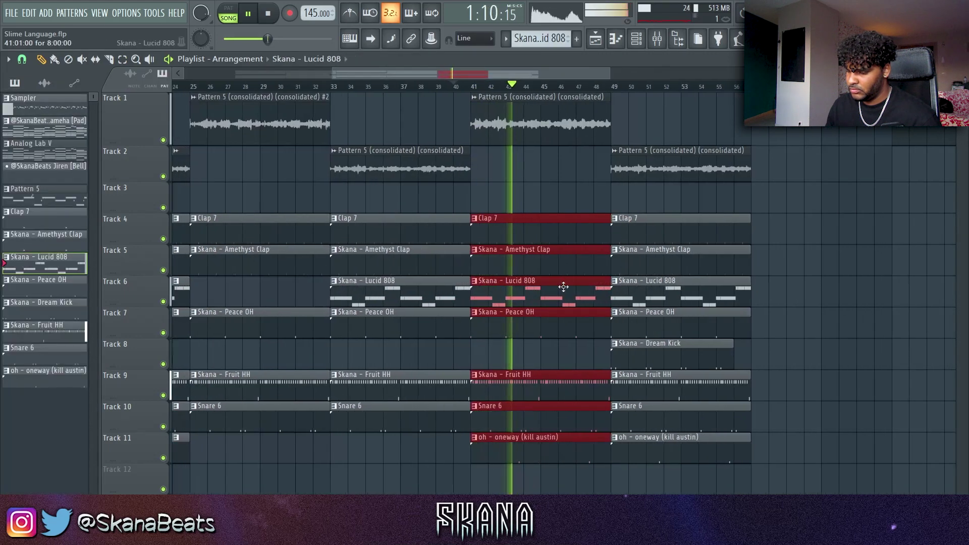
Trim the start of the bar 41 drum and 808 clips on Tracks 4 to 11 to the middle of bar 42.
{"action": "scroll", "coordinate": [387, 237], "scroll_direction": "up", "scroll_amount": 2}
{"action": "left_click_drag", "start_coordinate": [387, 237], "coordinate": [426, 236]}
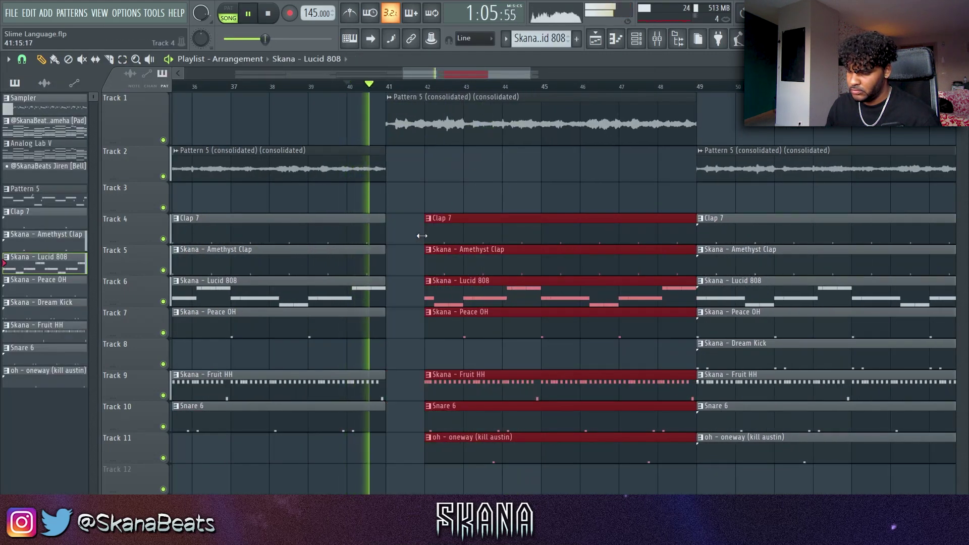
{"action": "left_click", "coordinate": [457, 186]}
{"action": "scroll", "coordinate": [456, 186], "scroll_direction": "up", "scroll_amount": 3}
{"action": "left_click_drag", "start_coordinate": [457, 185], "coordinate": [447, 492]}
{"action": "key", "text": "space"}
{"action": "left_click_drag", "start_coordinate": [425, 229], "coordinate": [465, 230]}
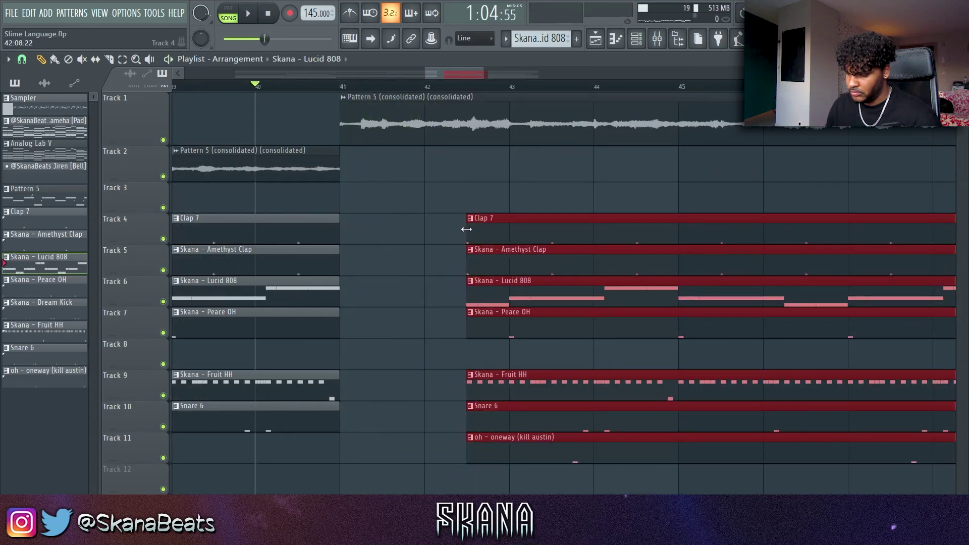
{"action": "key", "text": "space"}
Trim the clips on Tracks 6 to 11 to start at bar 43, extend Skana - Fruit HH back to the clap's start, and audition from bar 42.
{"action": "left_click", "coordinate": [505, 255]}
{"action": "scroll", "coordinate": [510, 255], "scroll_direction": "up", "scroll_amount": 3}
{"action": "left_click_drag", "start_coordinate": [523, 291], "coordinate": [520, 477]}
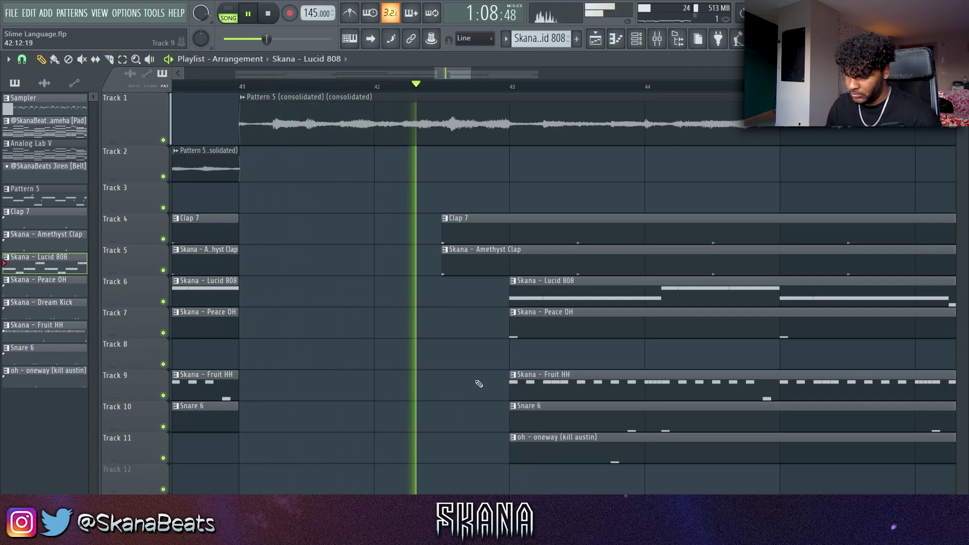
{"action": "left_click_drag", "start_coordinate": [511, 391], "coordinate": [441, 393]}
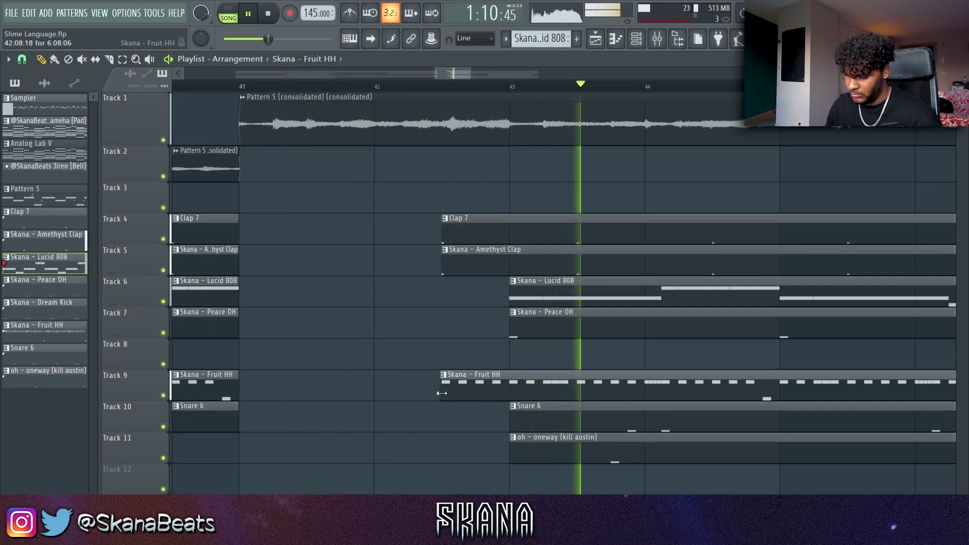
{"action": "left_click", "coordinate": [373, 85]}
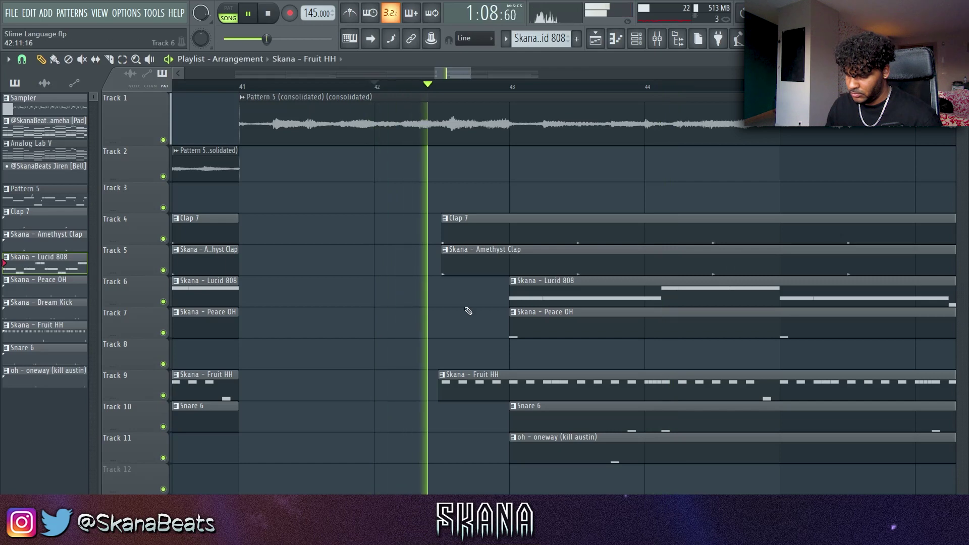
Delete the three leftover melody clips on Track 1 from bar 65 onward.
{"action": "scroll", "coordinate": [637, 323], "scroll_direction": "down", "scroll_amount": 10}
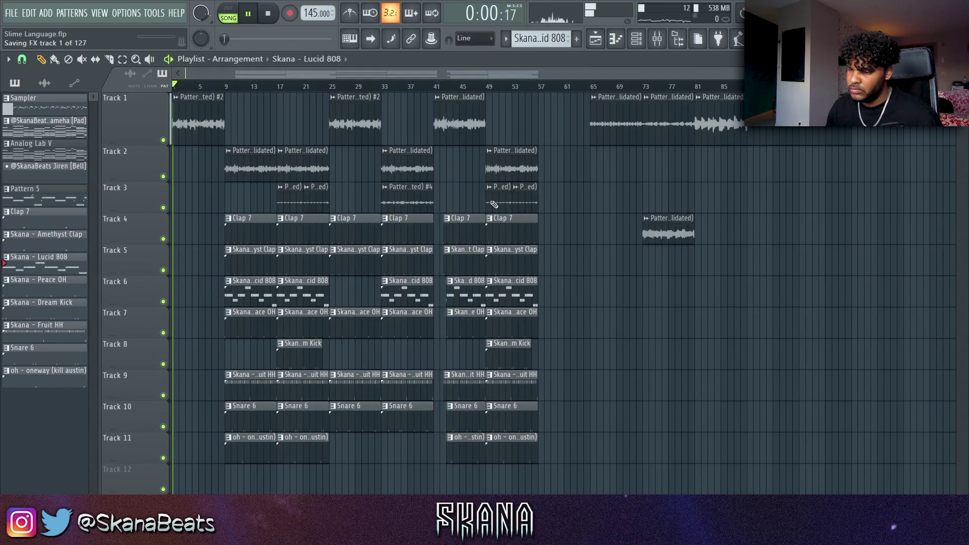
{"action": "right_click", "coordinate": [595, 129]}
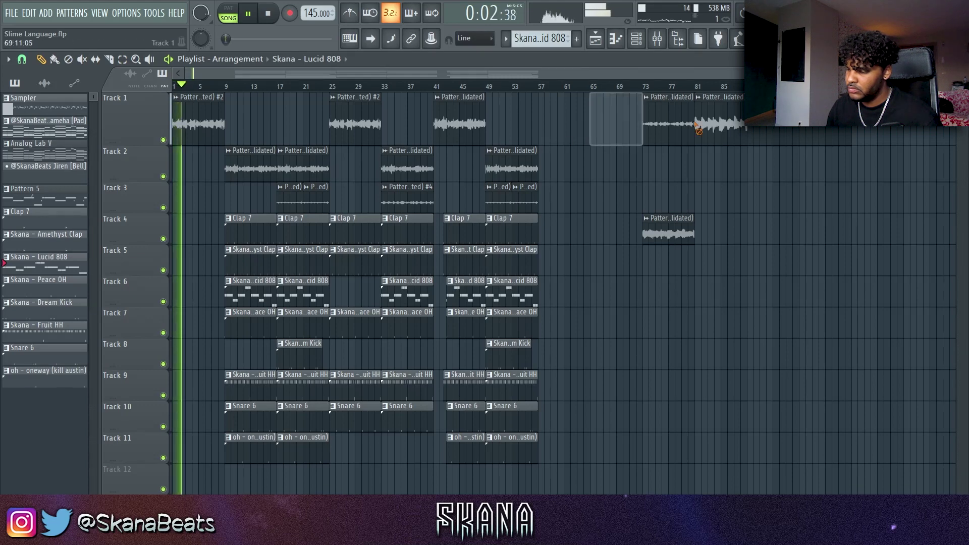
{"action": "right_click", "coordinate": [651, 127]}
{"action": "right_click", "coordinate": [707, 126]}
Copy all melody and drum clips between bars 25 and 57 so that the copies start at bar 57.
{"action": "left_click_drag", "start_coordinate": [582, 92], "coordinate": [372, 444]}
{"action": "left_click_drag", "start_coordinate": [364, 218], "coordinate": [569, 218]}
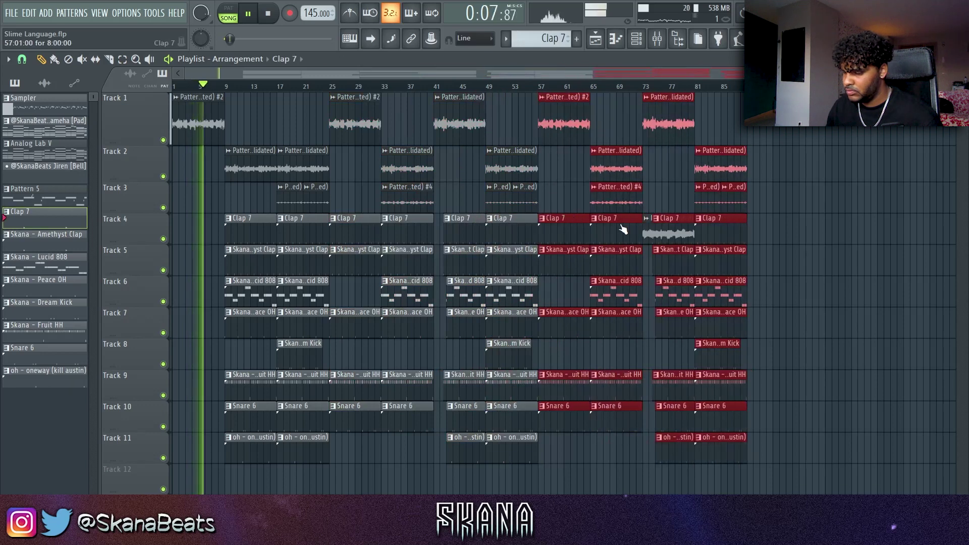
{"action": "left_click", "coordinate": [648, 226]}
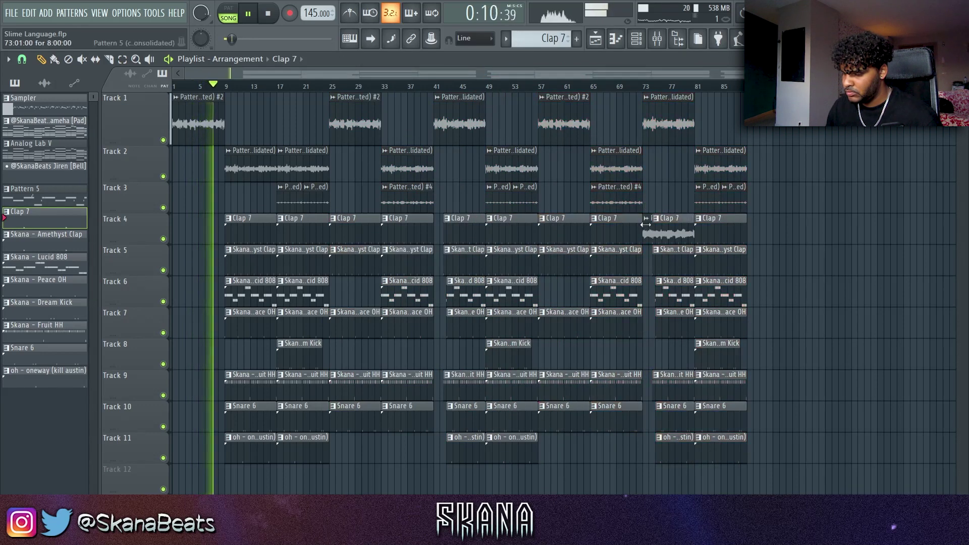
Move the copied section from bar 73 to bar 81 and place its missing shortened Clap 7 clip on Track 4.
{"action": "left_click_drag", "start_coordinate": [657, 94], "coordinate": [699, 464]}
{"action": "left_click_drag", "start_coordinate": [677, 245], "coordinate": [678, 398]}
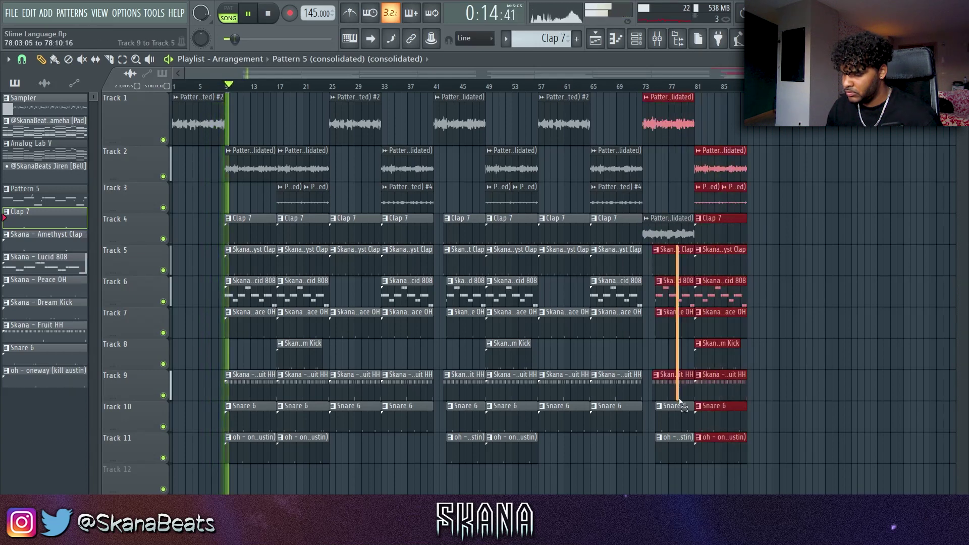
{"action": "left_click_drag", "start_coordinate": [684, 255], "coordinate": [726, 245]}
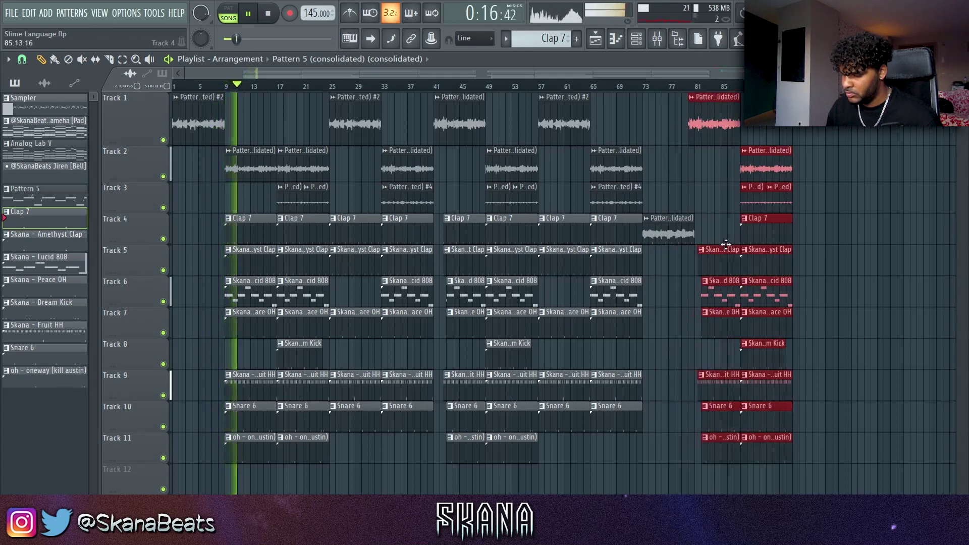
{"action": "left_click", "coordinate": [726, 245]}
{"action": "scroll", "coordinate": [726, 245], "scroll_direction": "up", "scroll_amount": 3}
{"action": "left_click", "coordinate": [754, 219]}
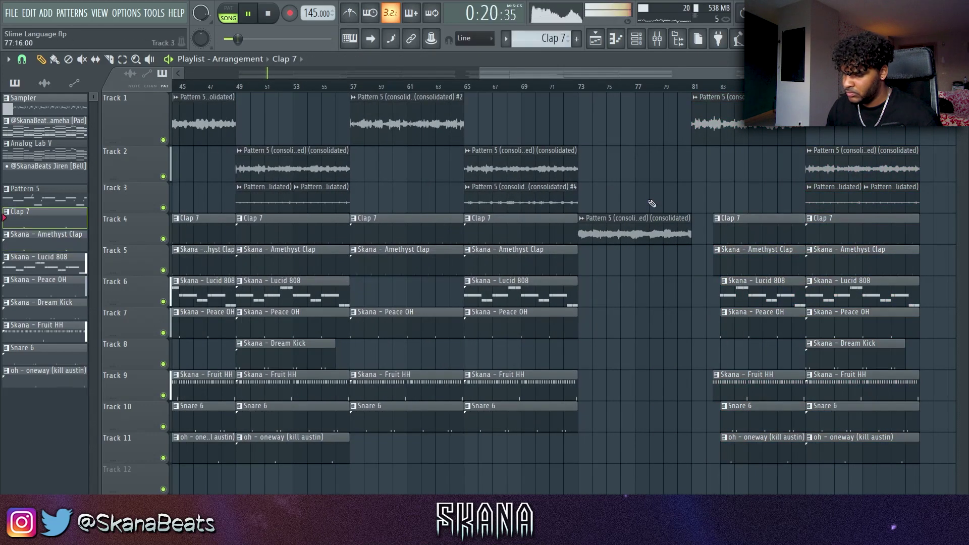
Inspect the sample settings of the consolidated Pattern 5 melody clip on Track 2.
{"action": "scroll", "coordinate": [653, 202], "scroll_direction": "down", "scroll_amount": 3}
{"action": "double_click", "coordinate": [276, 155]}
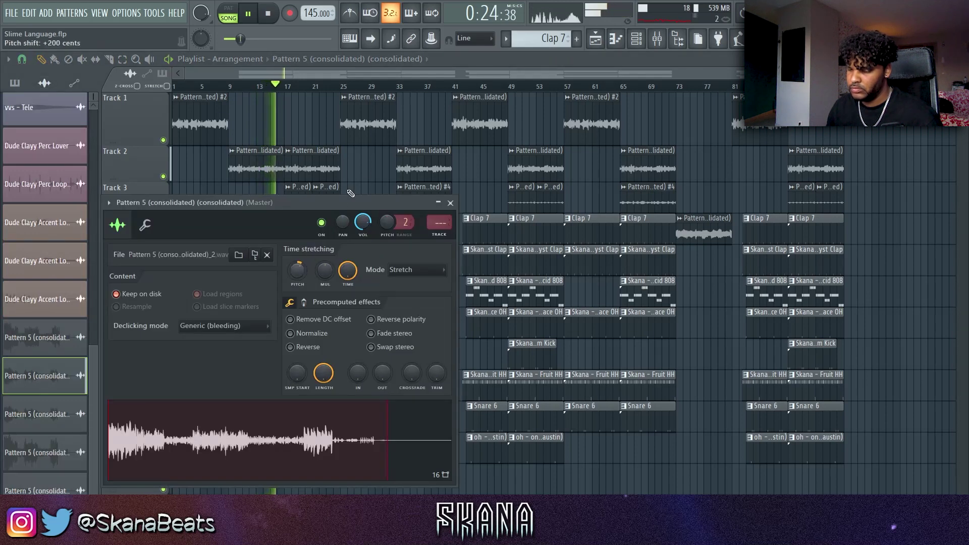
{"action": "key", "text": "Escape"}
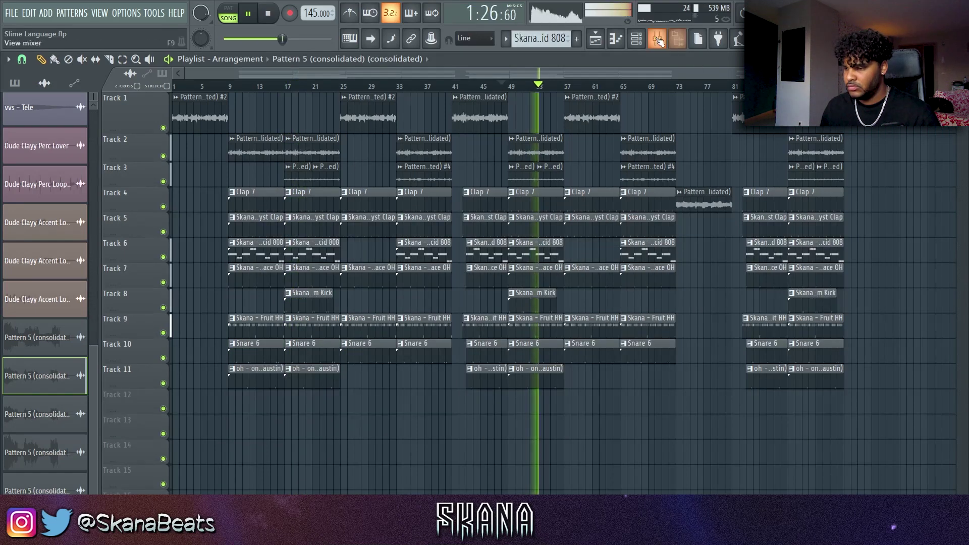
Lower the Skana - Peace OH mixer track to -2.3, pan it slightly right, and pan the oh - oneway track 22% left.
{"action": "key", "text": "F9"}
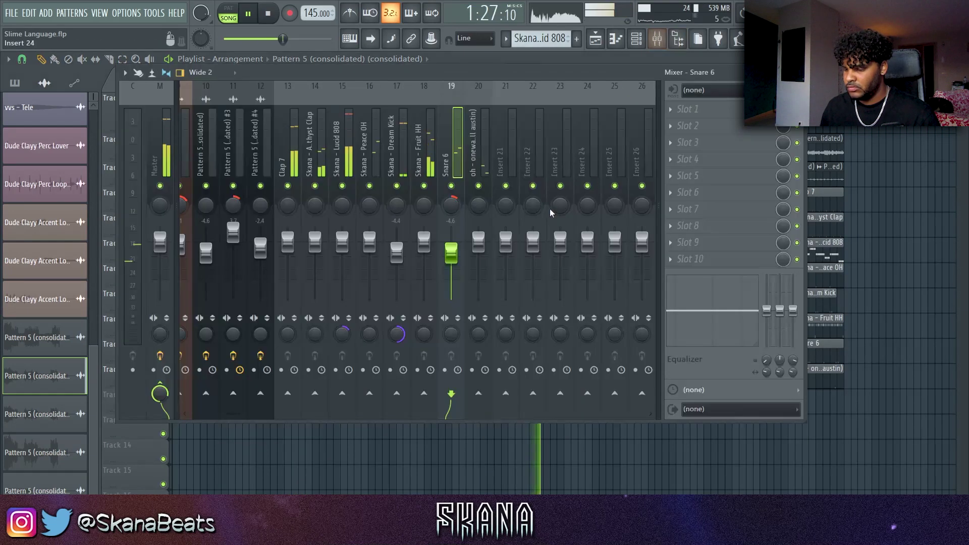
{"action": "left_click_drag", "start_coordinate": [369, 218], "coordinate": [372, 206]}
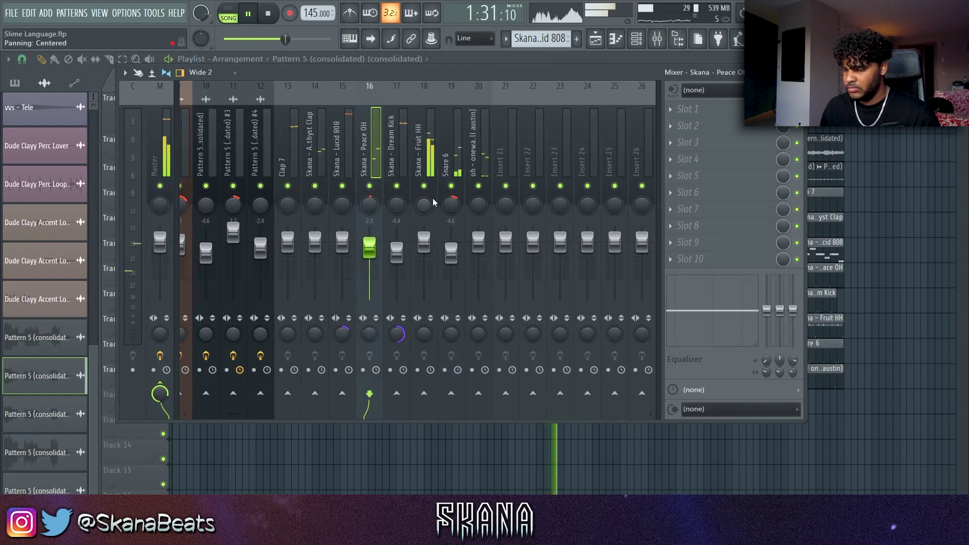
{"action": "left_click_drag", "start_coordinate": [477, 203], "coordinate": [478, 208]}
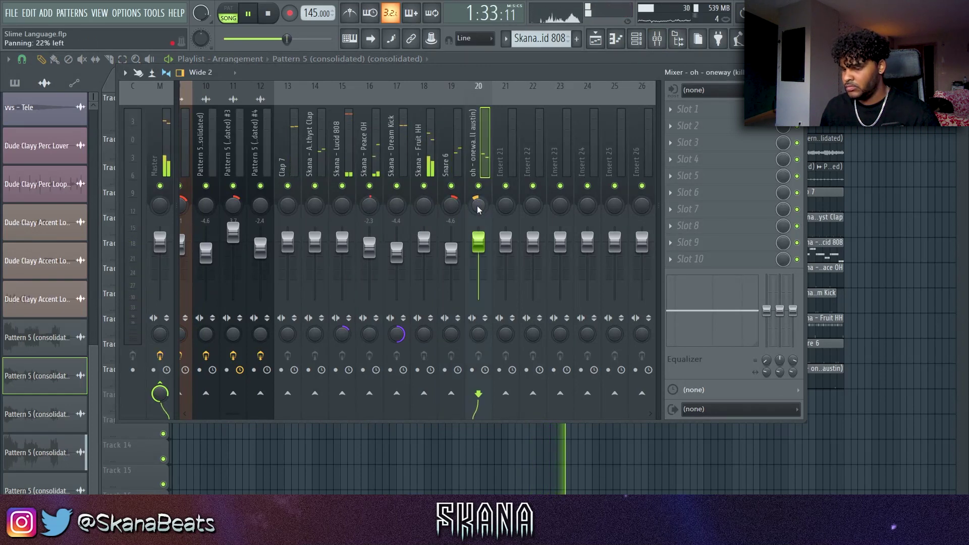
{"action": "key", "text": "F9"}
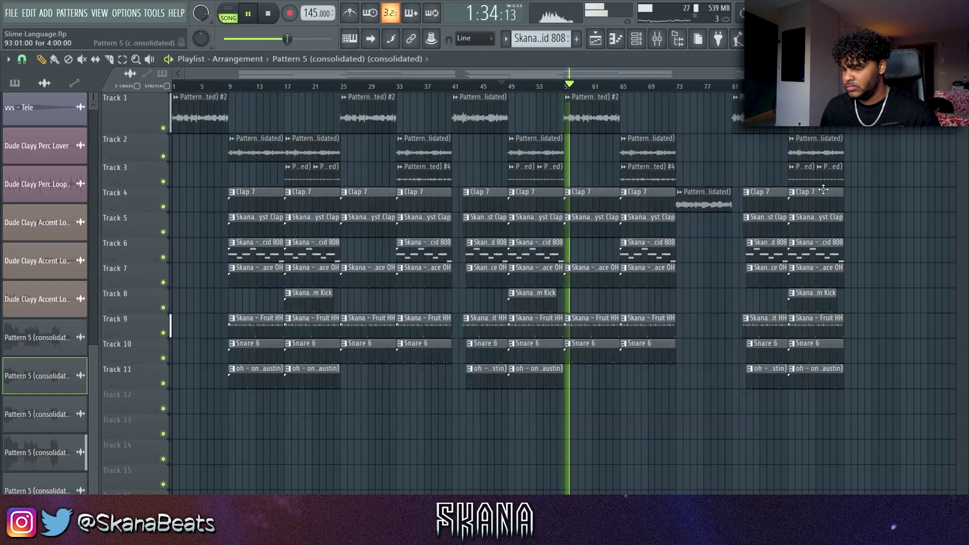
Make the Skana - Fruit HH clip at bar 57 a unique pattern and open its notes.
{"action": "right_click", "coordinate": [574, 325]}
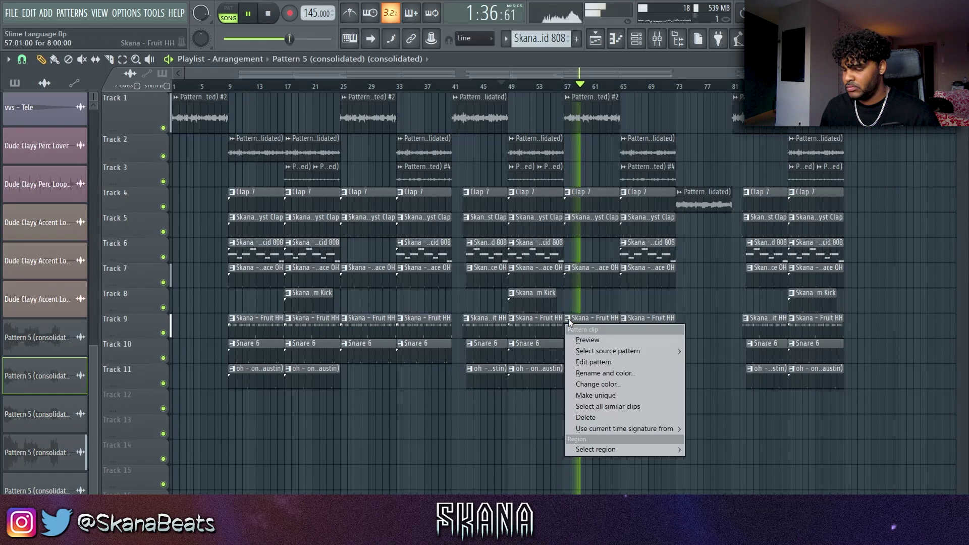
{"action": "left_click", "coordinate": [595, 398]}
{"action": "double_click", "coordinate": [596, 334]}
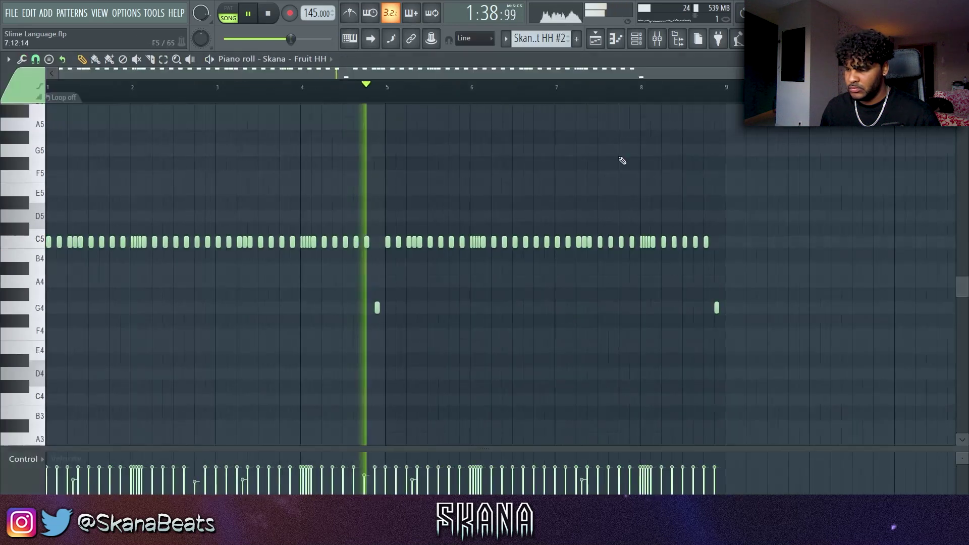
Replace the Skana - Fruit HH notes in the unique pattern with a straight fill on every second step.
{"action": "key", "text": "F6"}
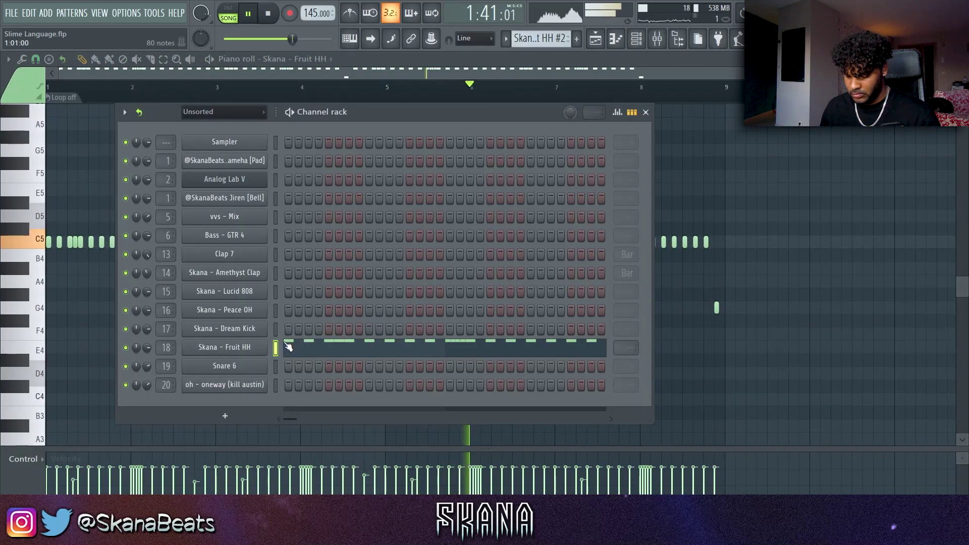
{"action": "right_click", "coordinate": [267, 345]}
{"action": "left_click", "coordinate": [430, 387]}
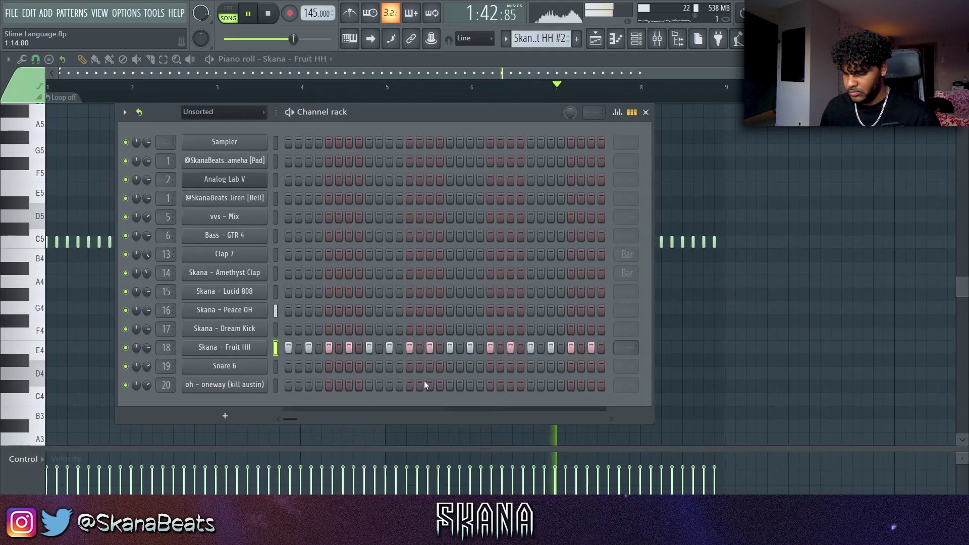
{"action": "key", "text": "F6"}
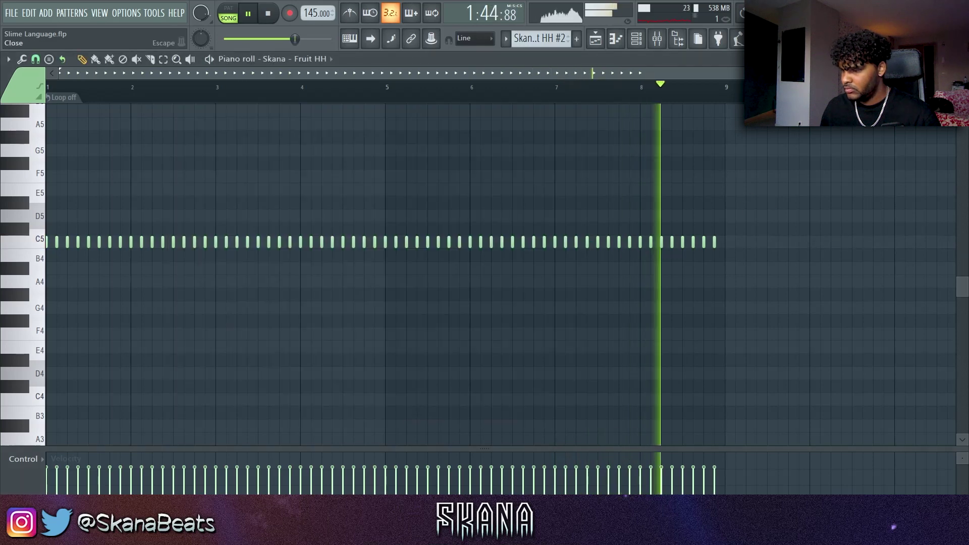
Replace the Skana - Fruit HH clip at bar 25 on Track 9 with a Skana - Fruit HH #2 clip.
{"action": "key", "text": "F5"}
{"action": "key", "text": "F6"}
{"action": "right_click", "coordinate": [368, 323]}
{"action": "left_click", "coordinate": [348, 323]}
{"action": "scroll", "coordinate": [381, 298], "scroll_direction": "up", "scroll_amount": 5}
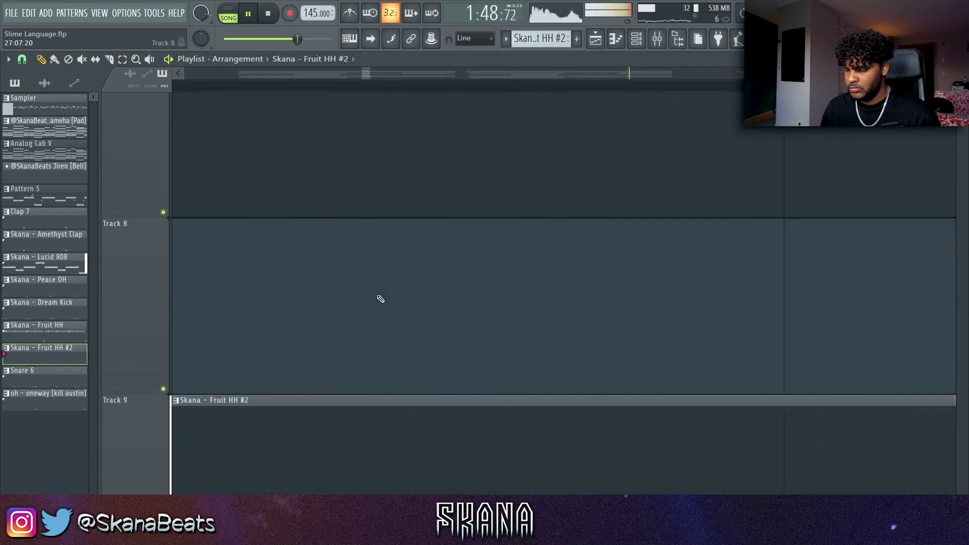
{"action": "scroll", "coordinate": [379, 299], "scroll_direction": "down", "scroll_amount": 6}
{"action": "scroll", "coordinate": [433, 268], "scroll_direction": "up", "scroll_amount": 1}
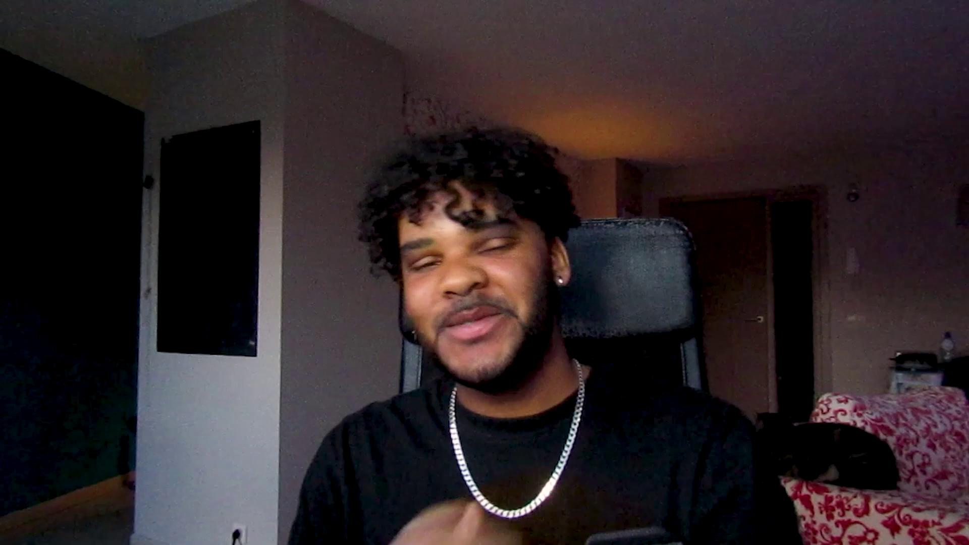